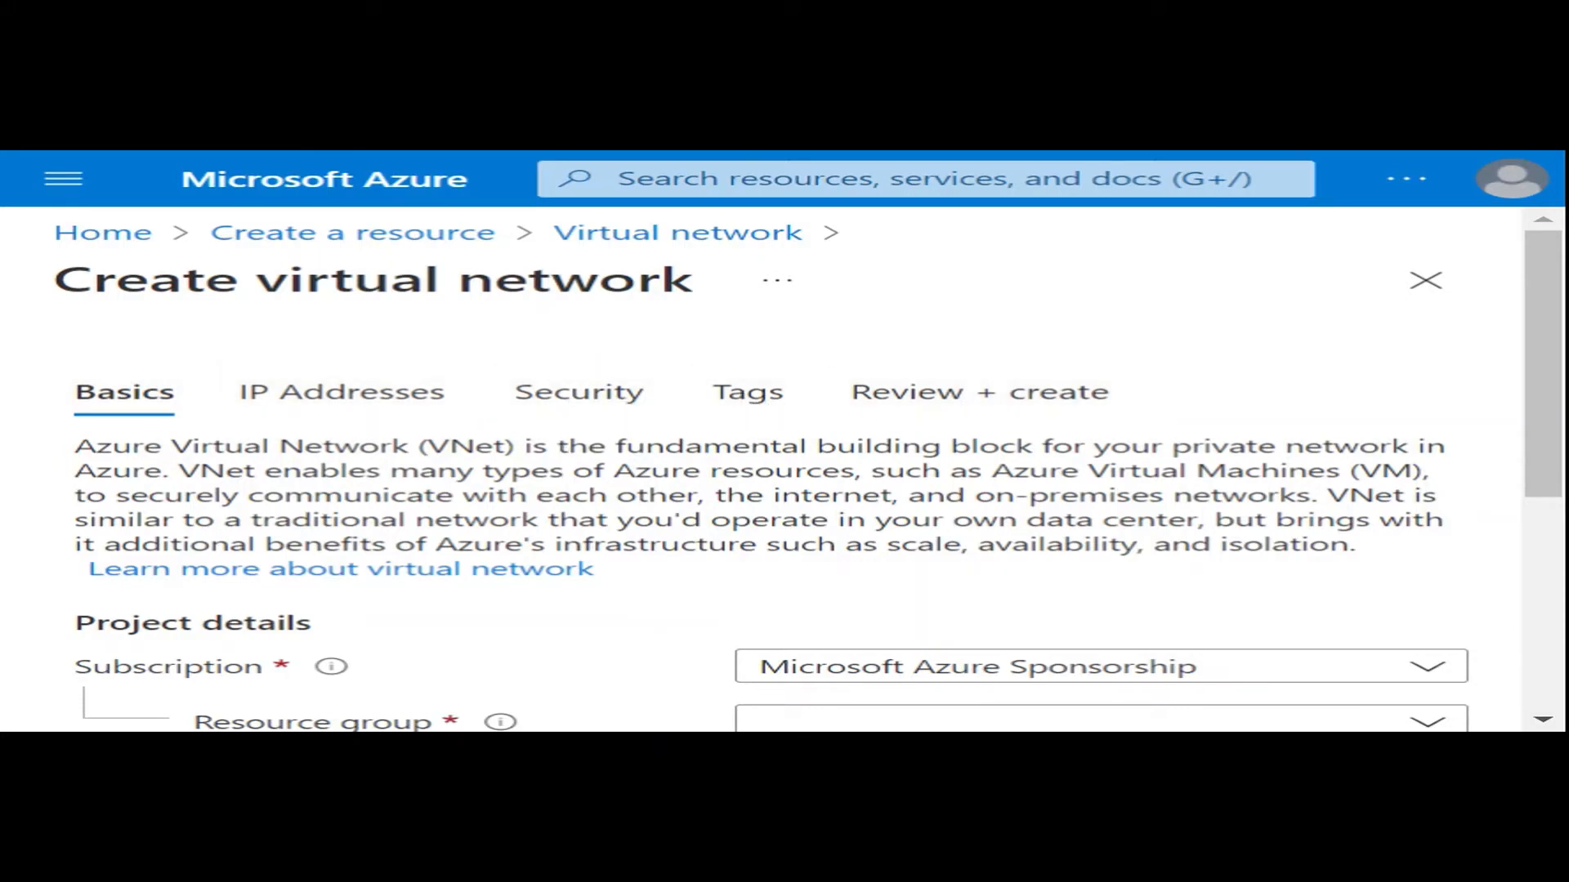
- Select the existing resource group that carries the owner's name for the virtual network
scroll(533, 449, "down", 4)
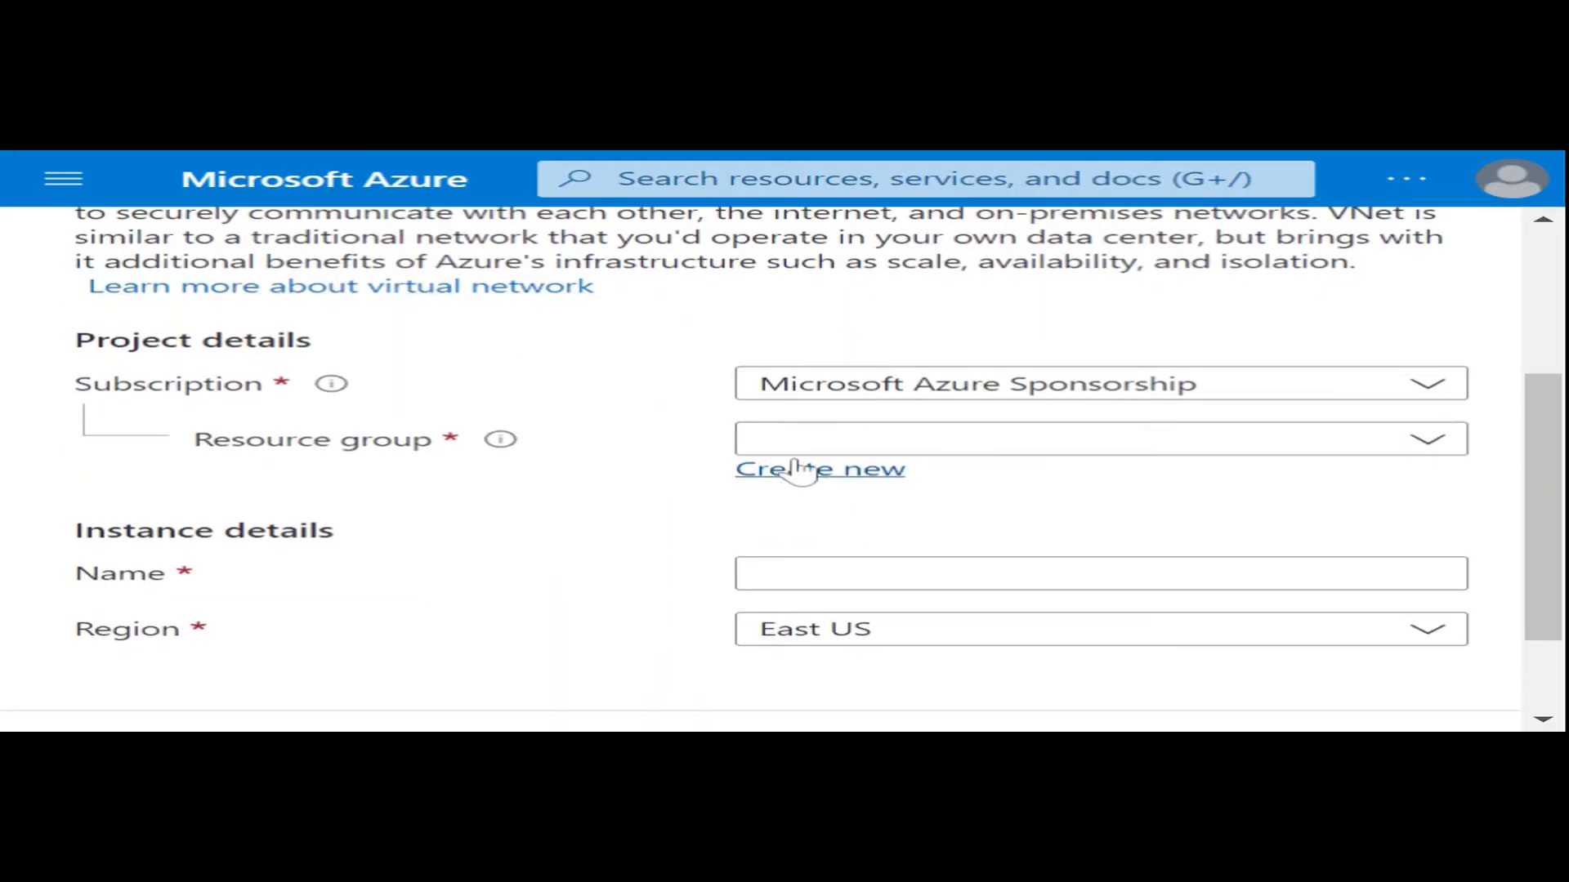
left_click(805, 449)
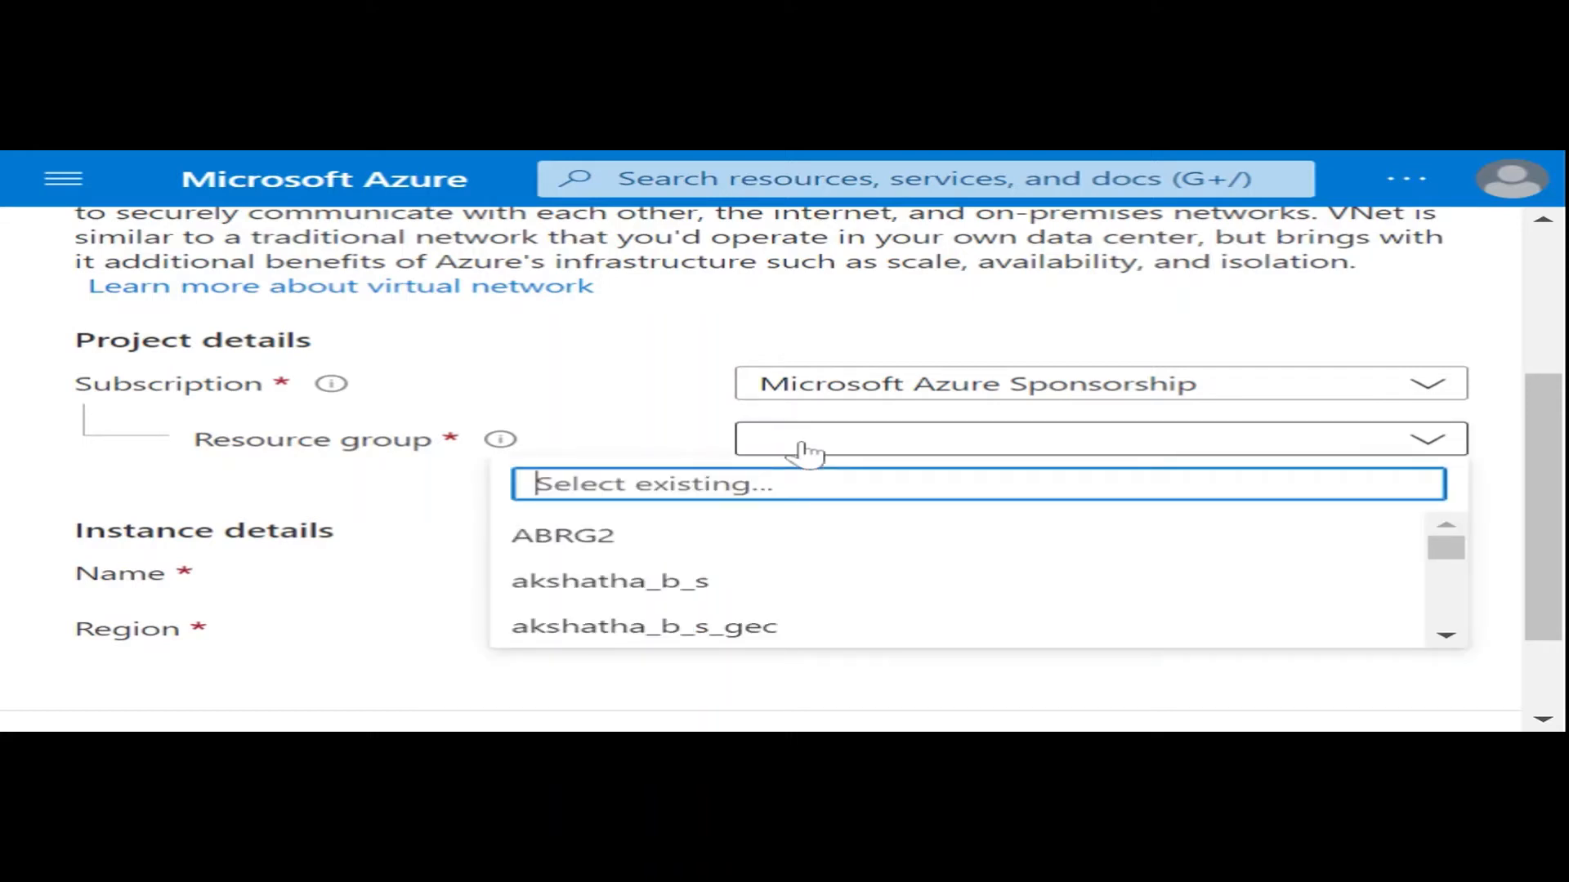
type("yog")
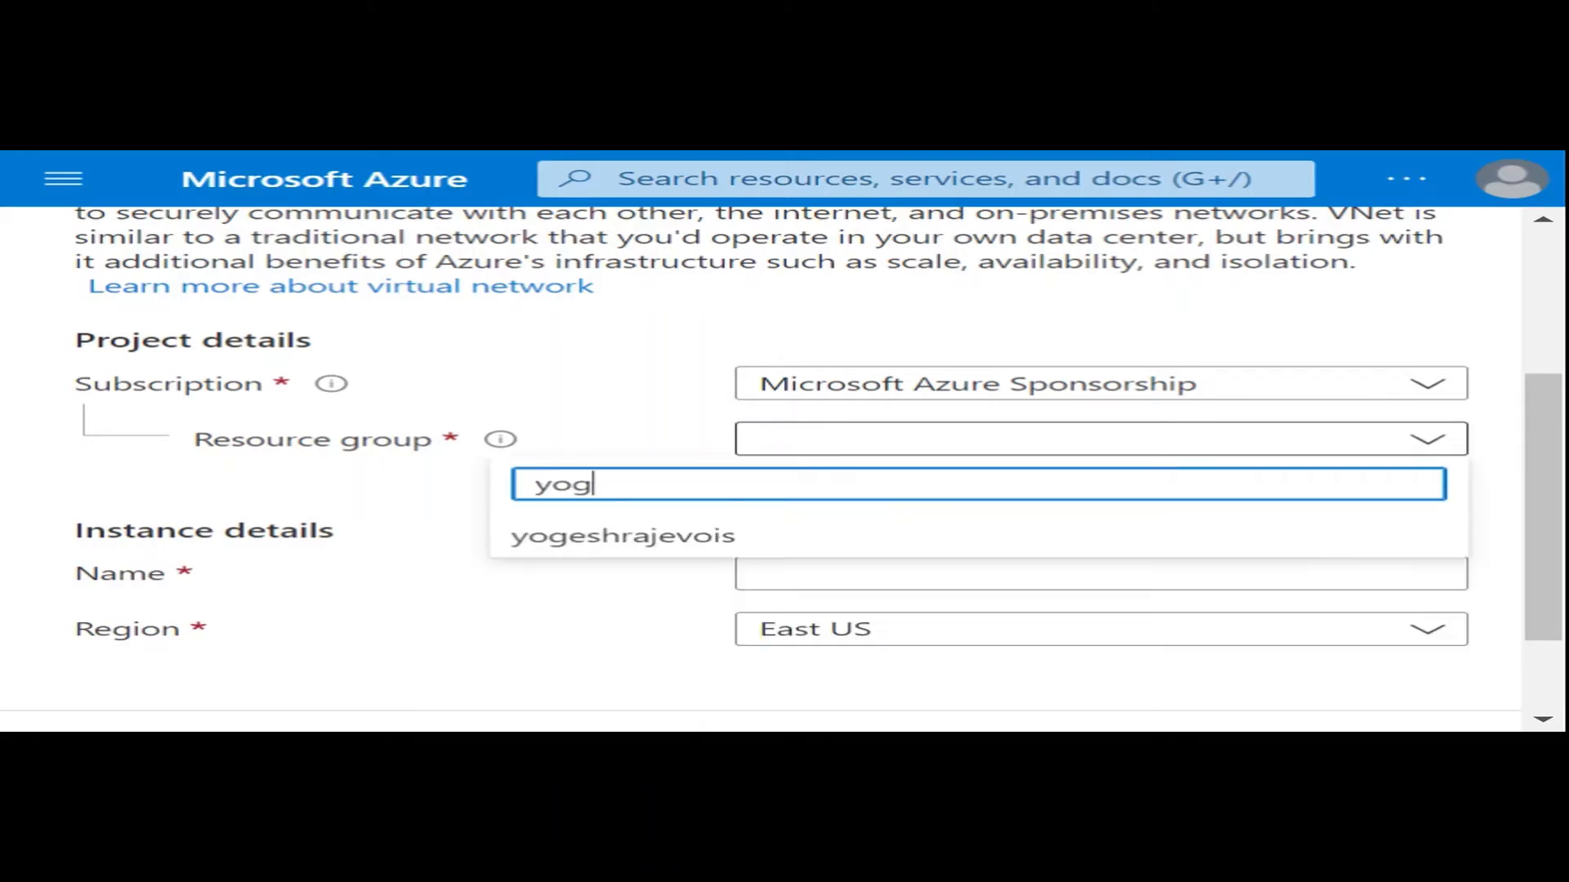
type("e")
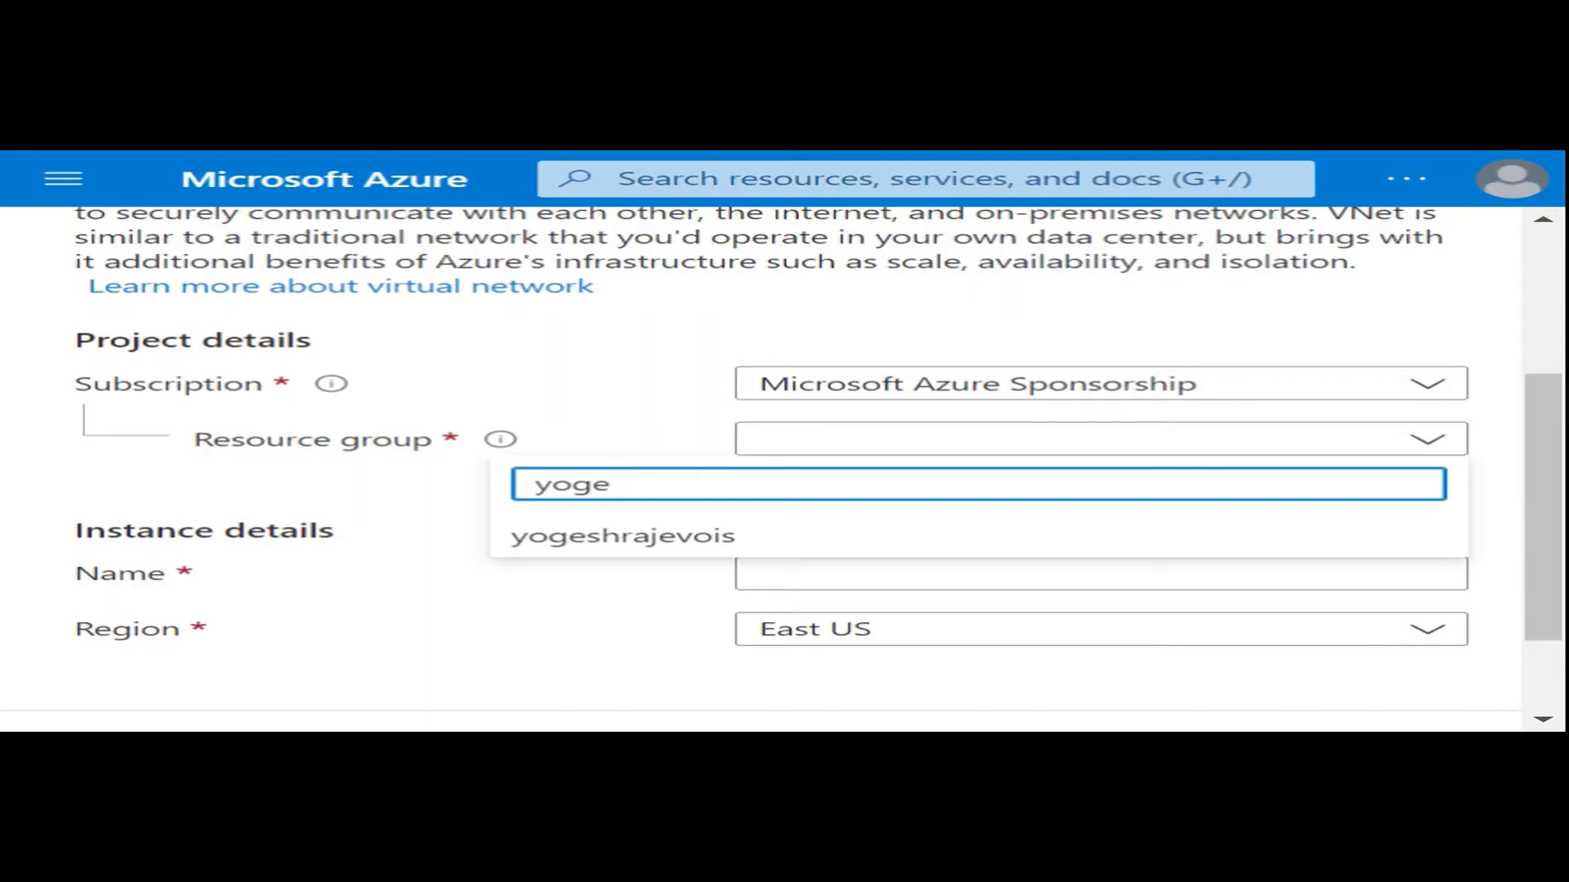
left_click(683, 546)
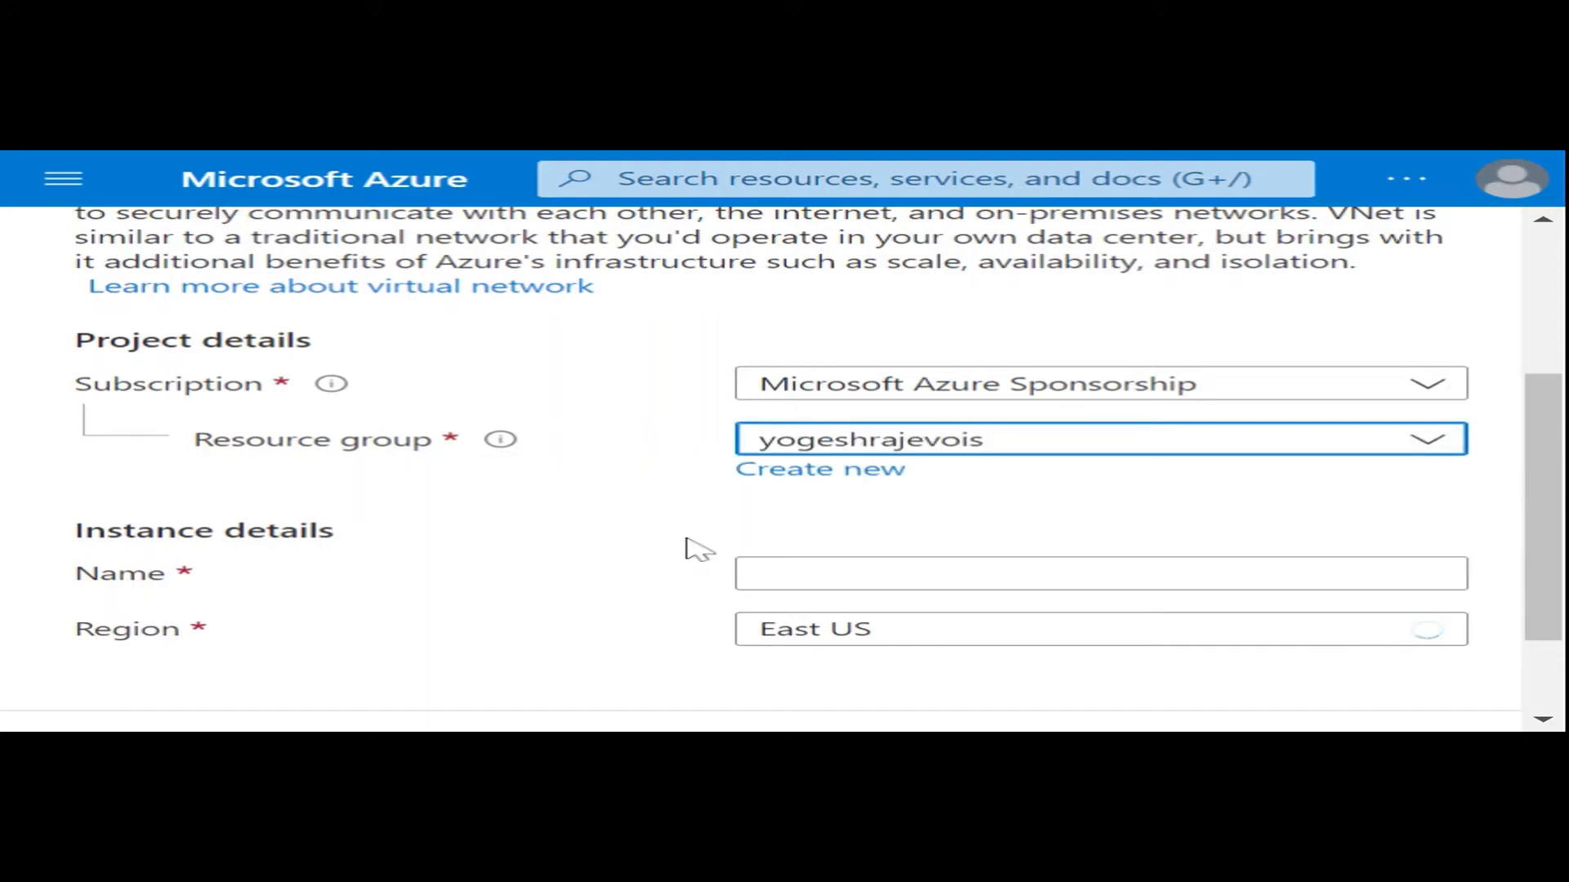
- Create a new resource group for the virtual network, named after the owner with the ending "new"
left_click(783, 478)
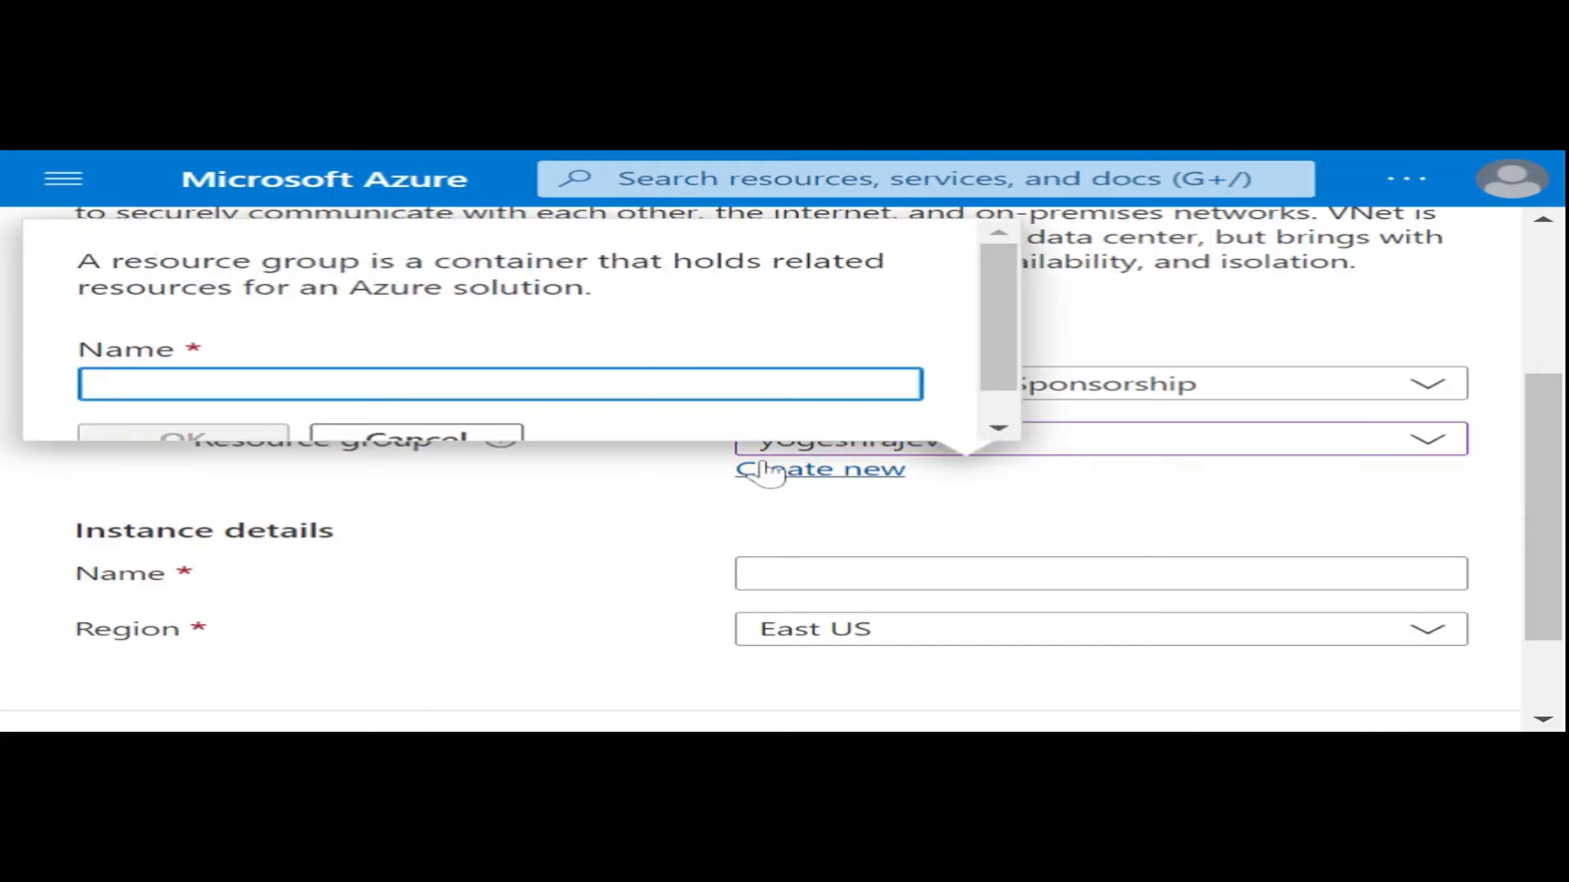
type("yo")
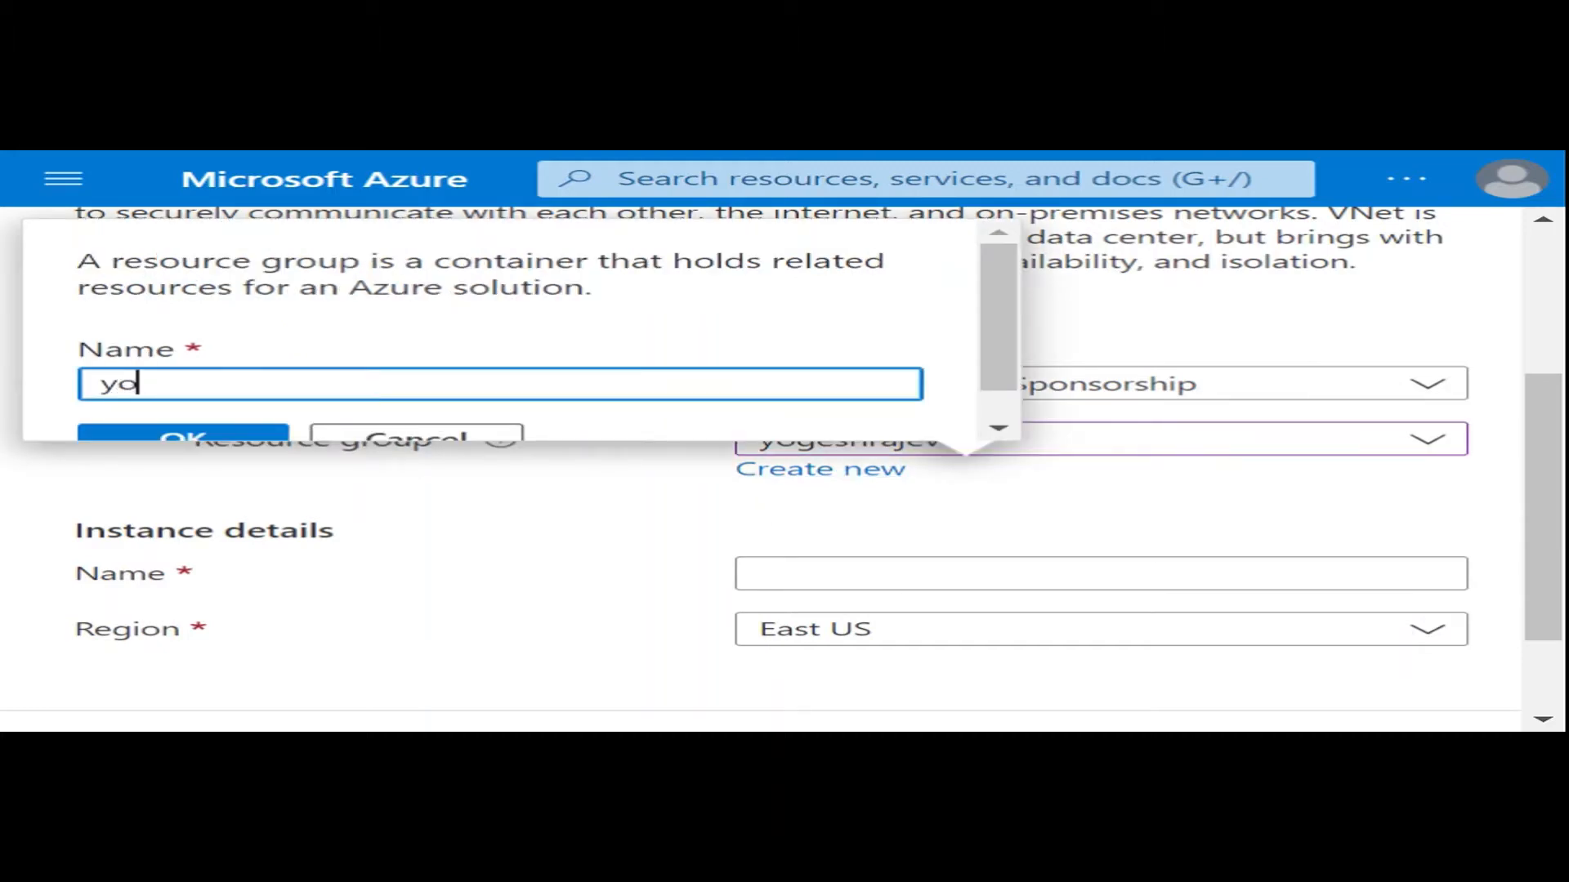
type("geshraje")
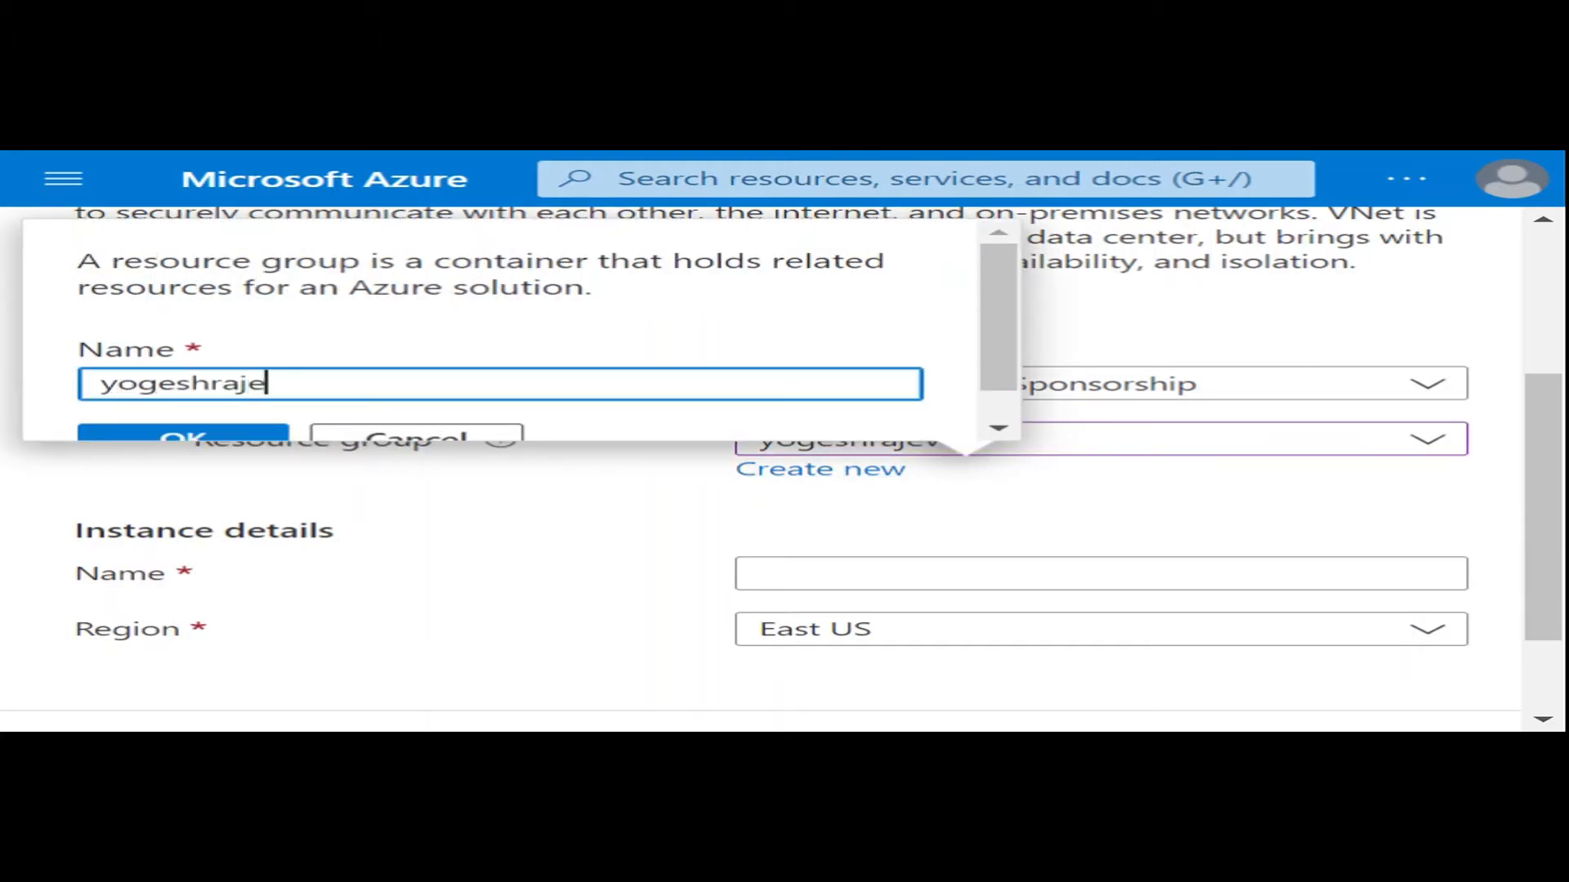
type("voisnew")
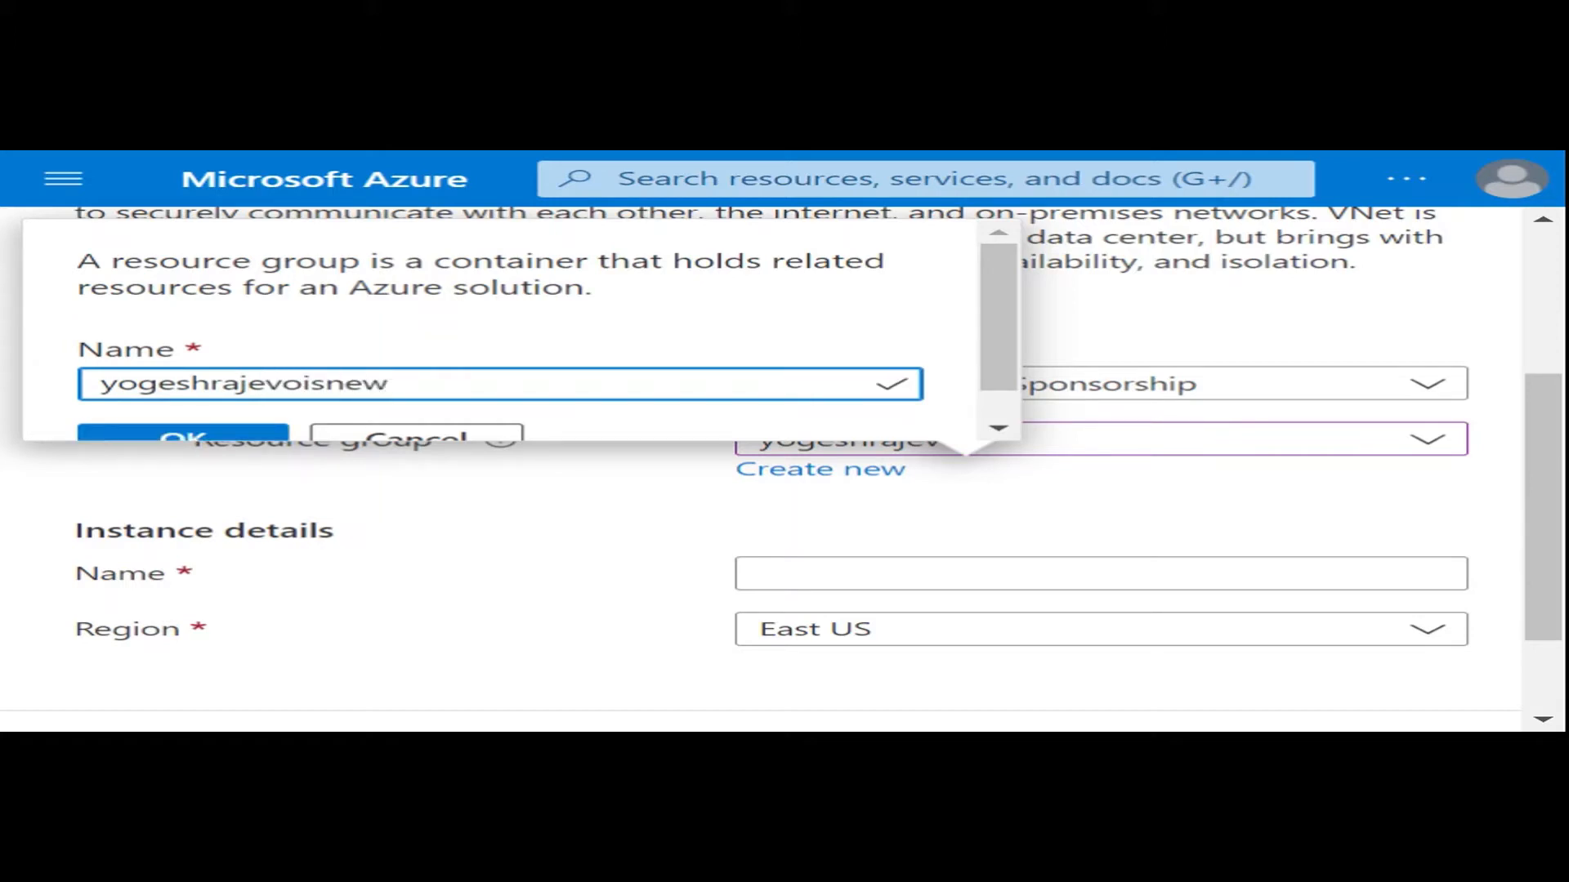
left_click(163, 433)
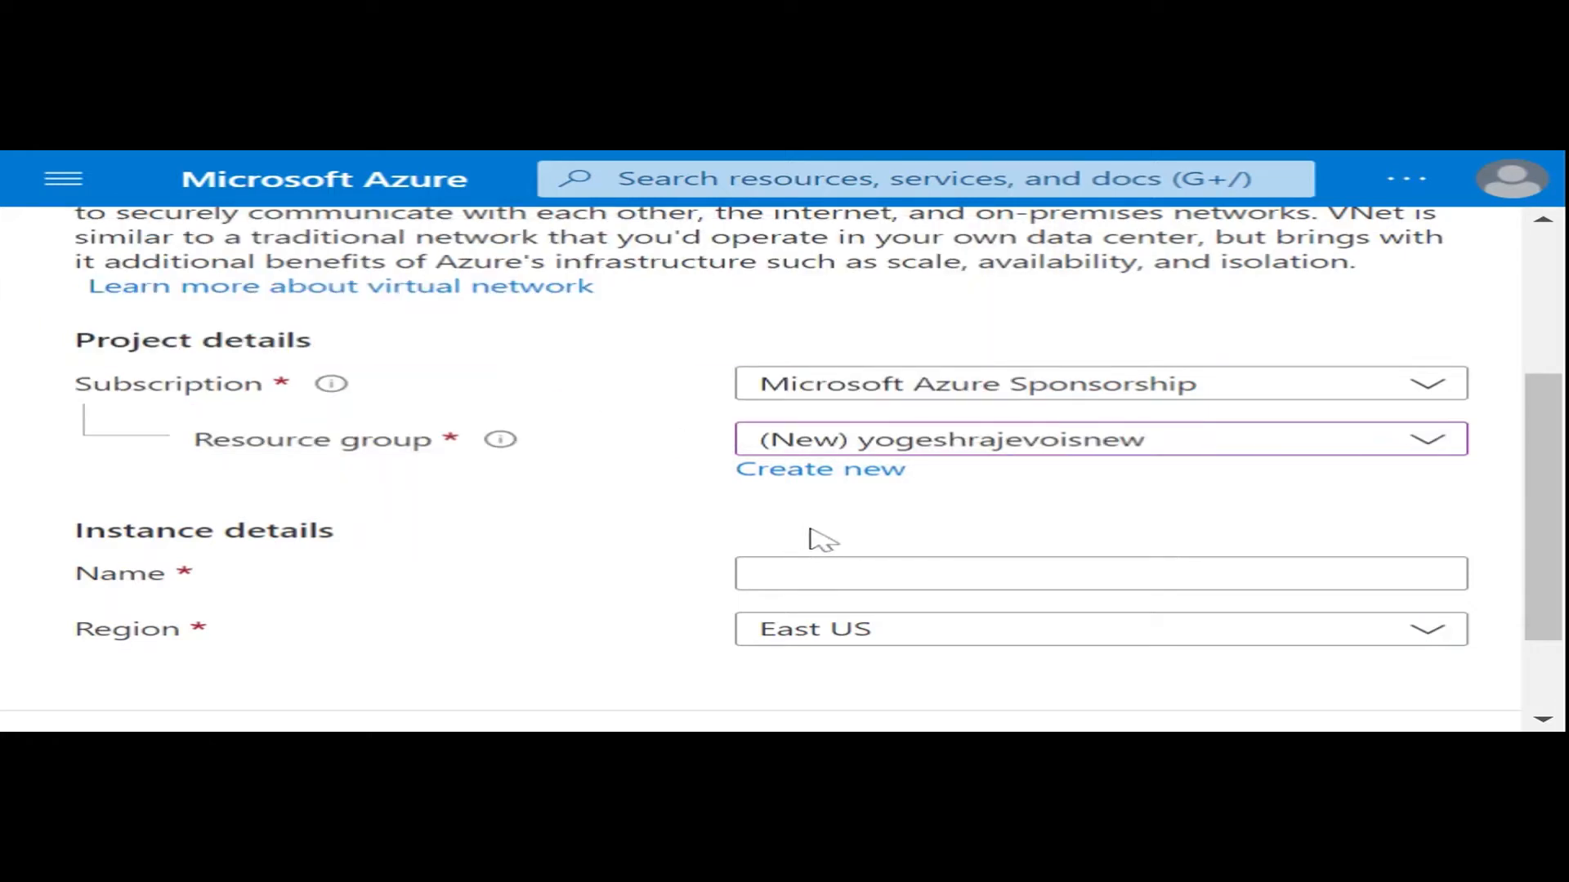
- Name the virtual network myVM1 in the instance details
scroll(817, 536, "down", 2)
left_click(827, 441)
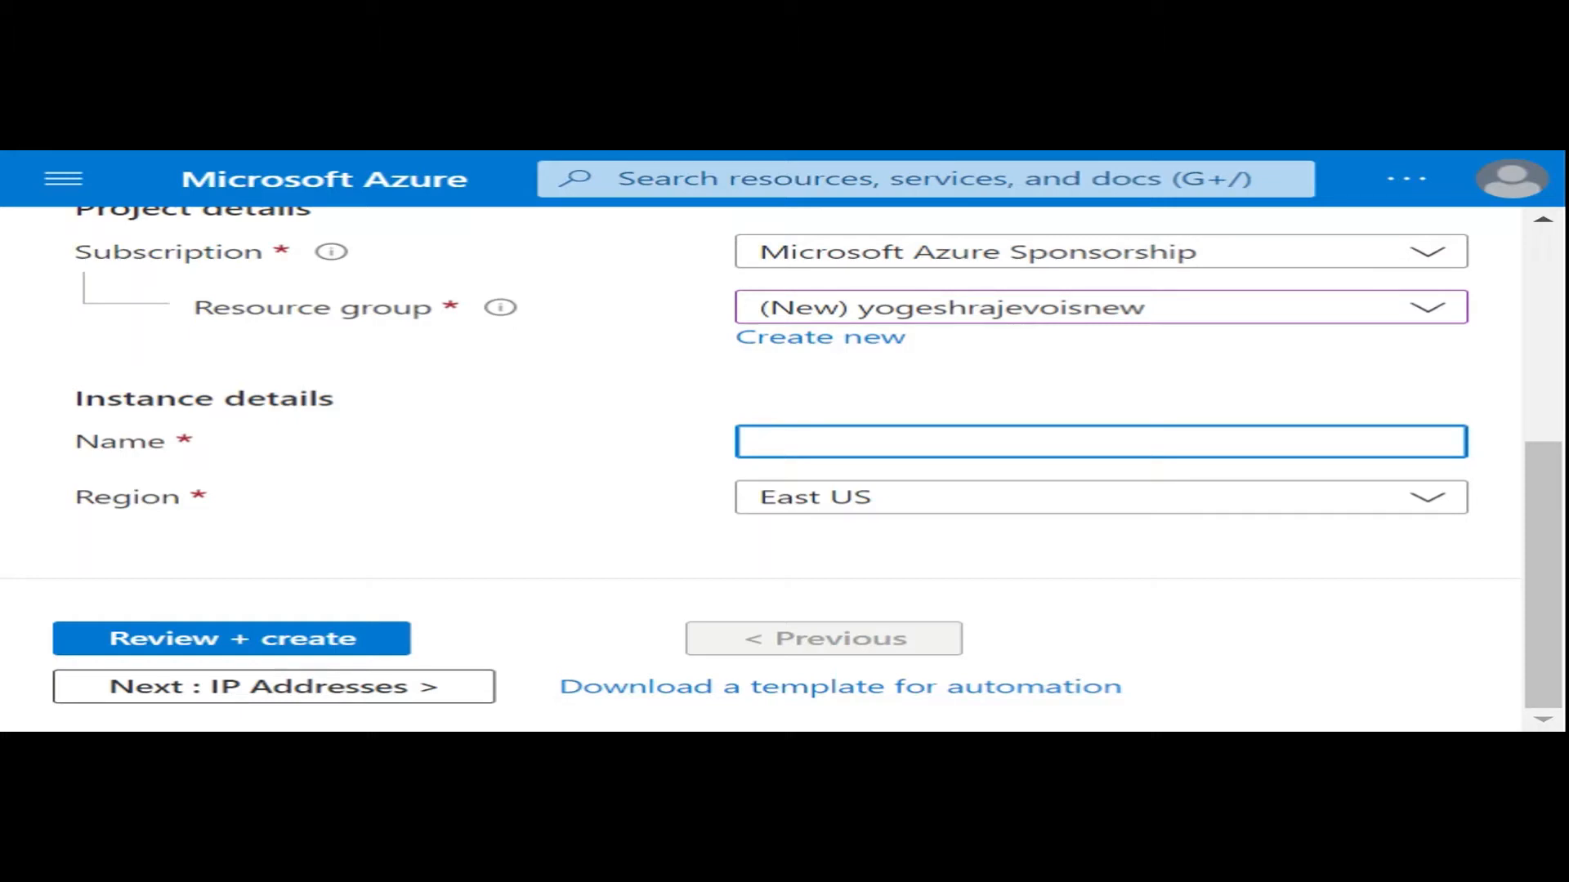
type("myVM1")
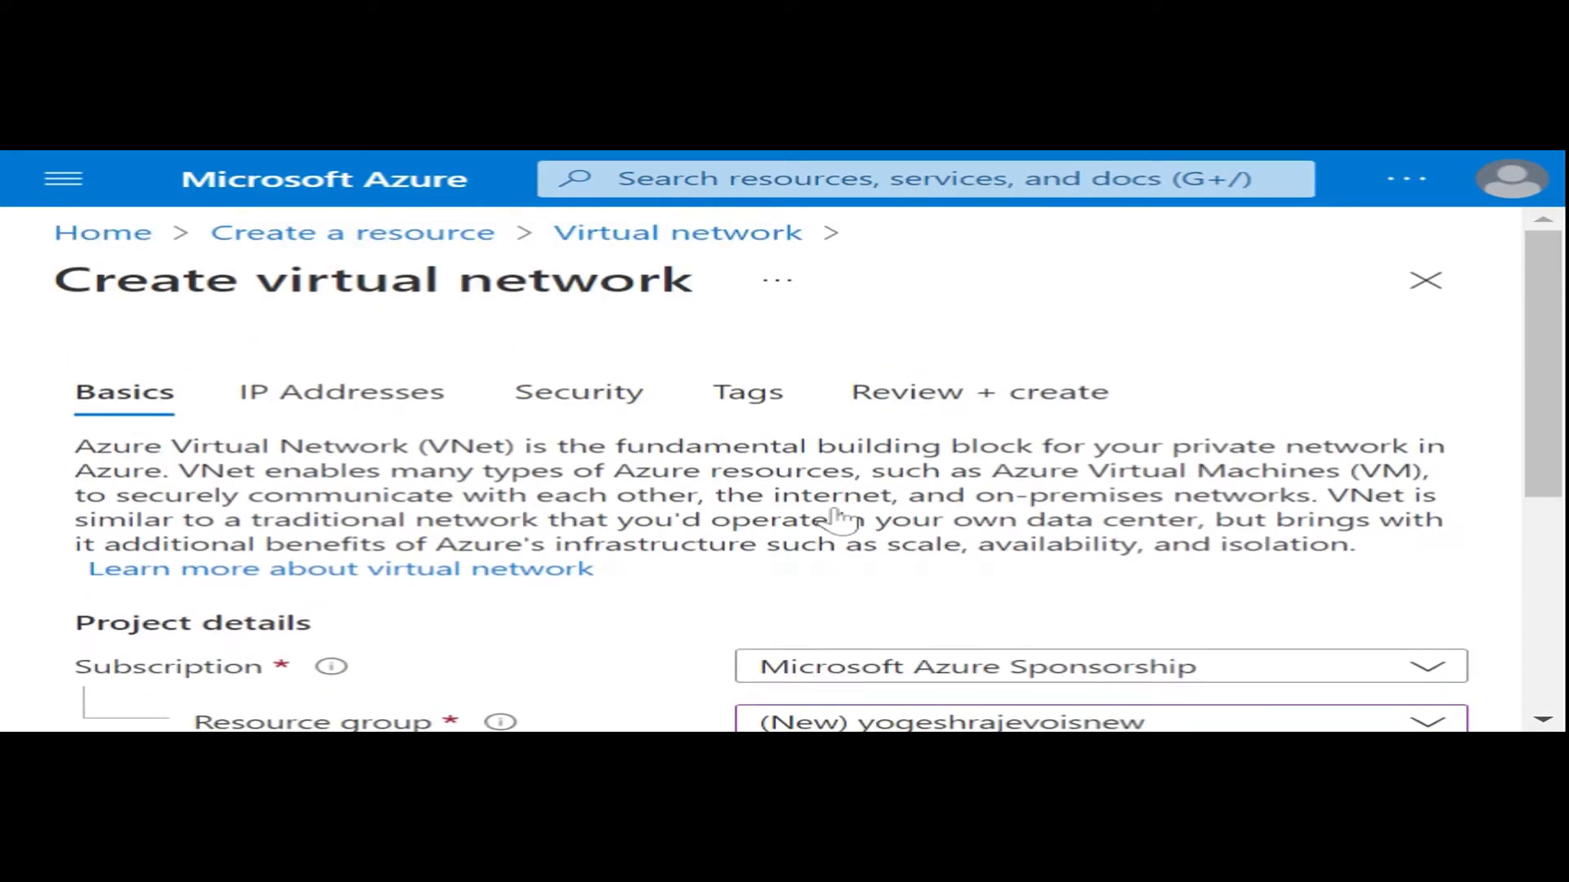
scroll(784, 469, "down", 1)
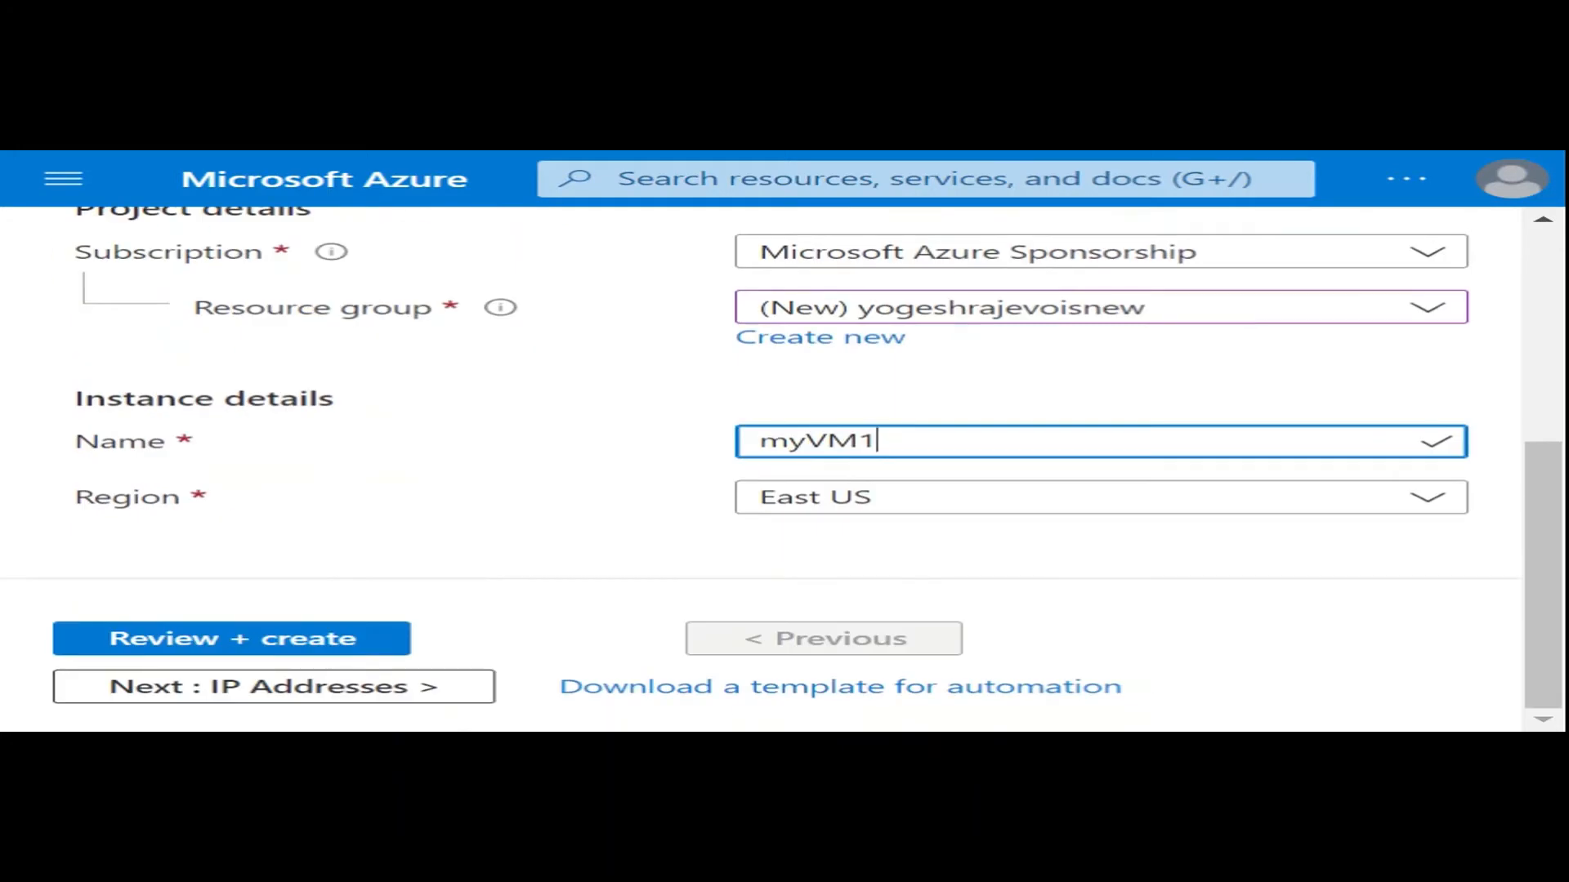
- Continue to the IP address settings and add 10.1.0.0/16 as a second IPv4 address space
left_click(297, 708)
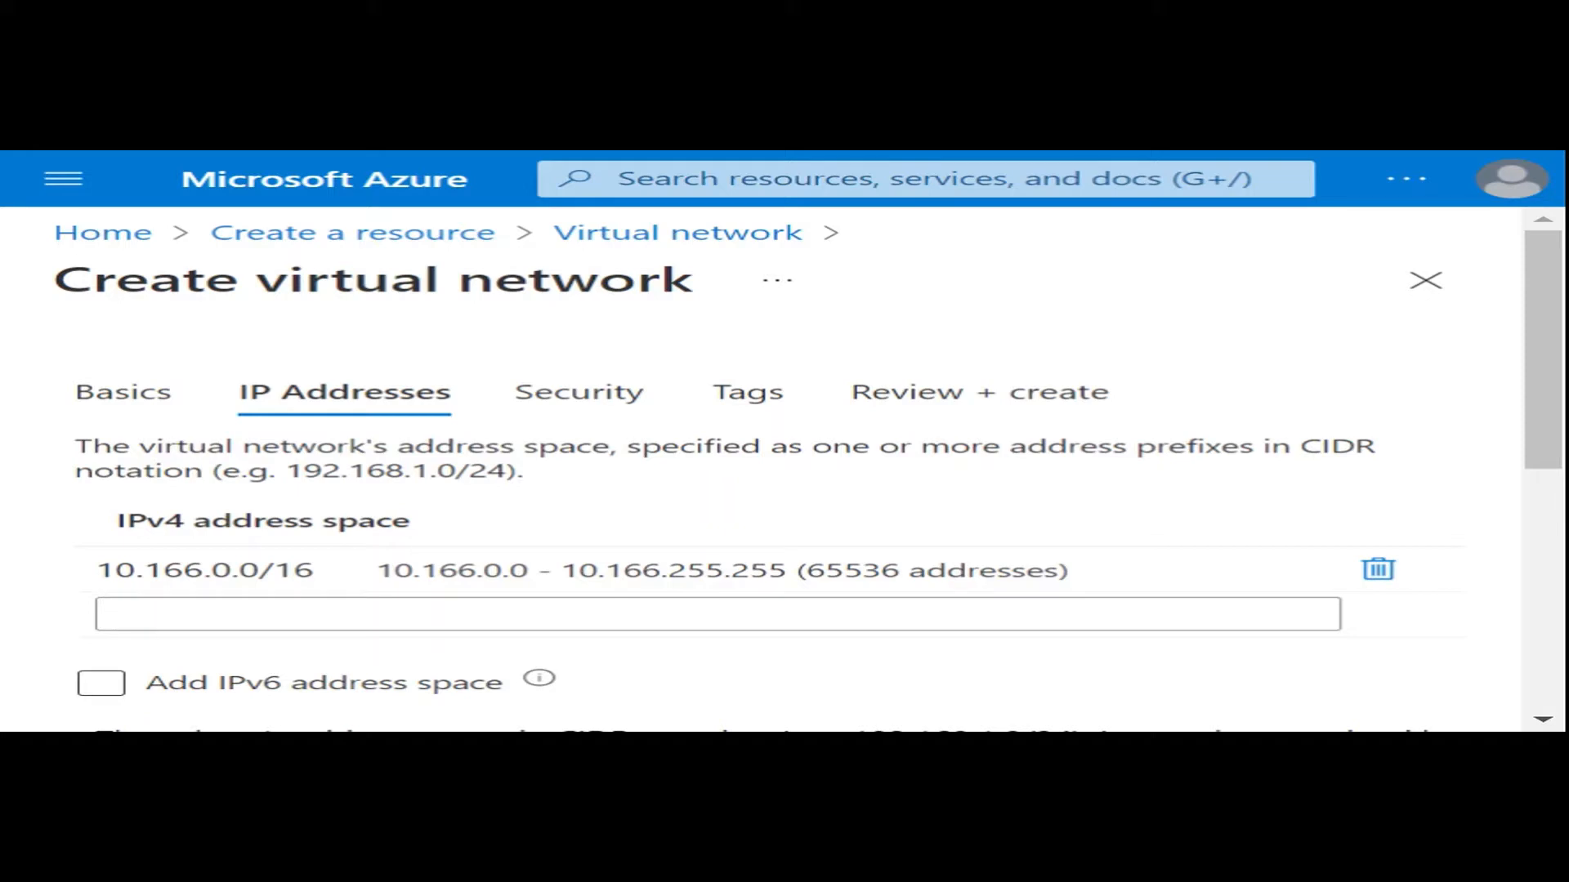
left_click(121, 614)
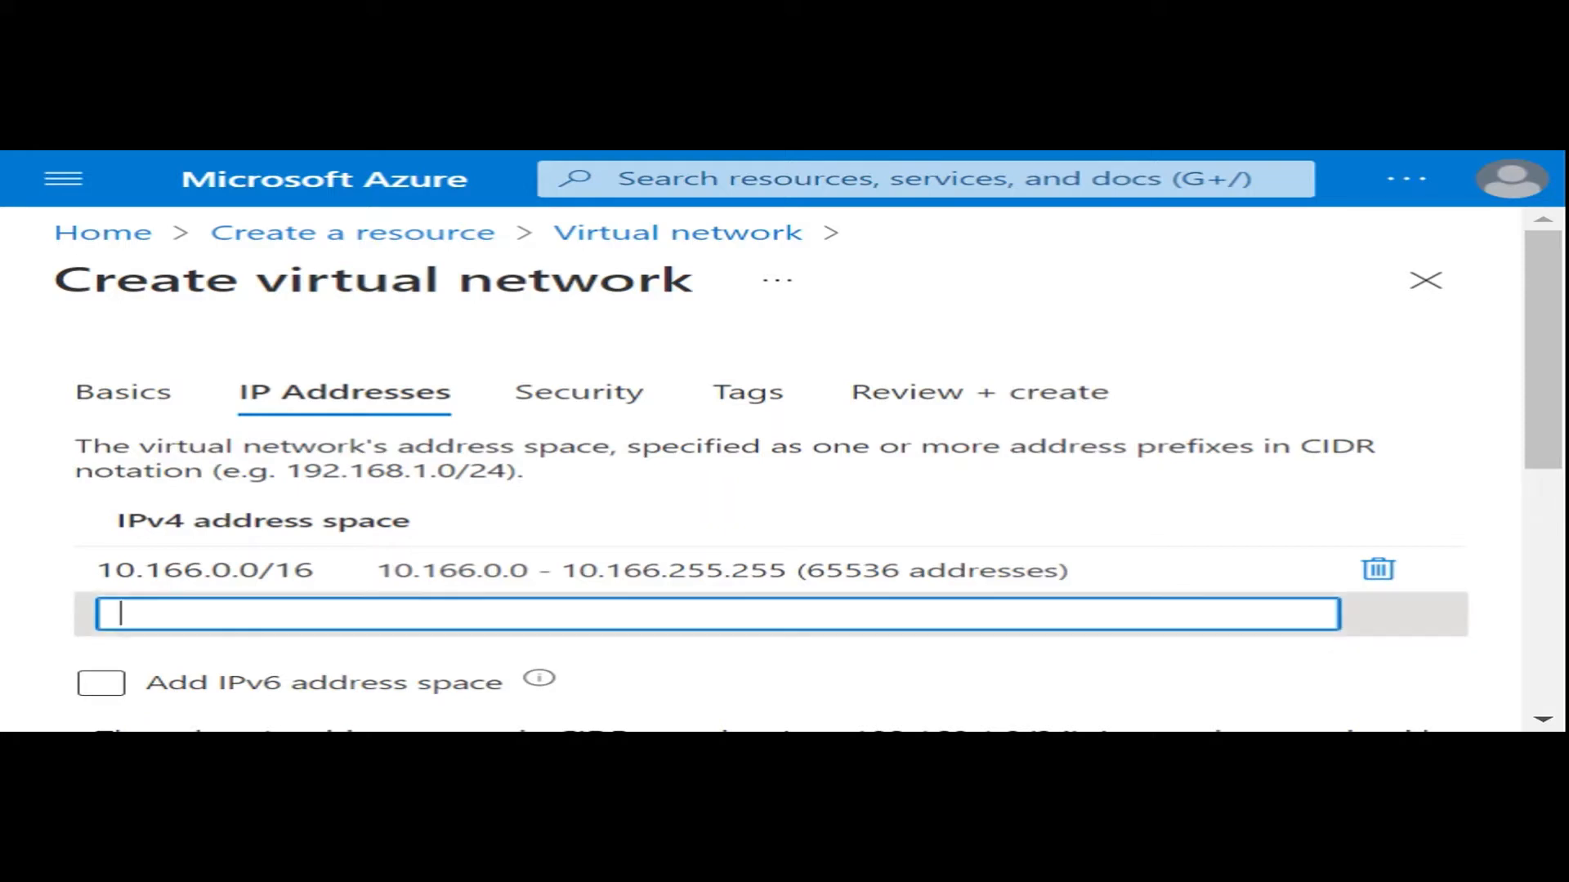
type("10.")
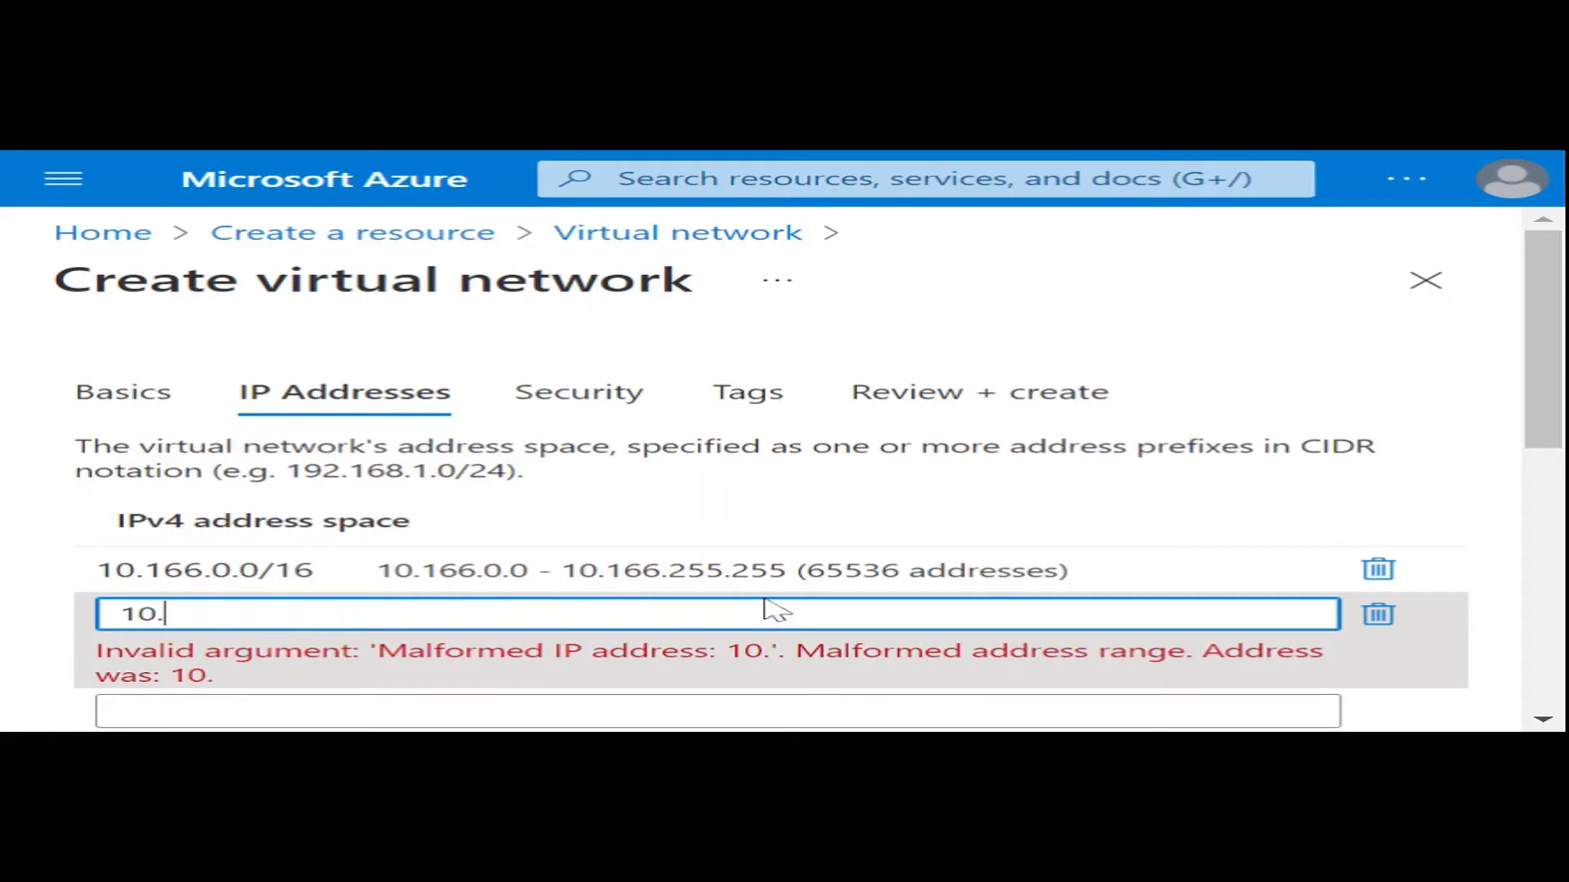
type("1.0.")
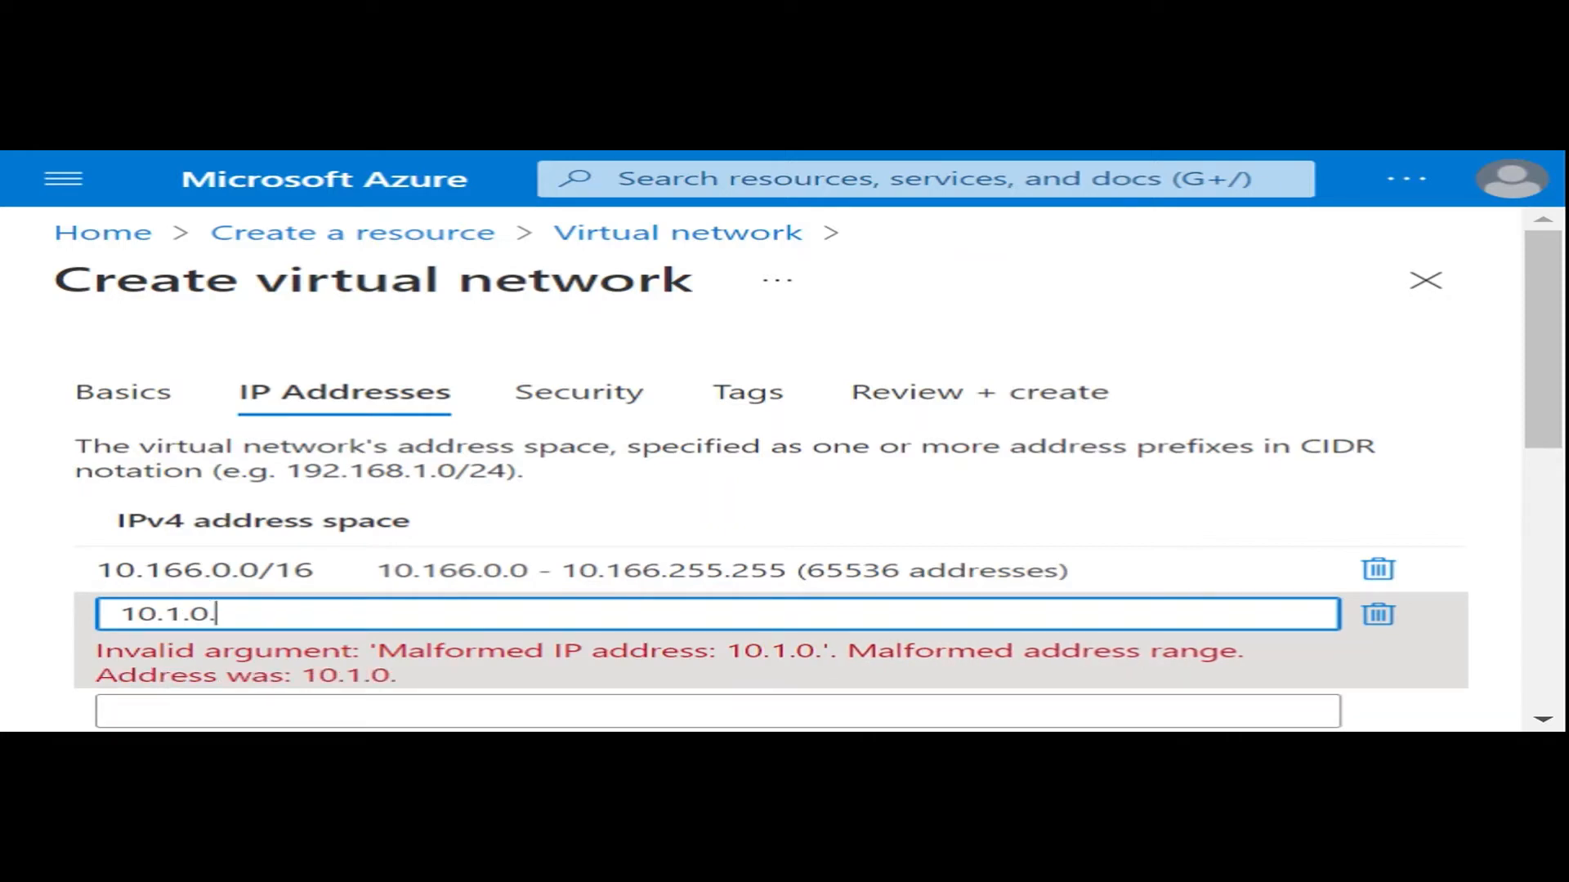
type("0/")
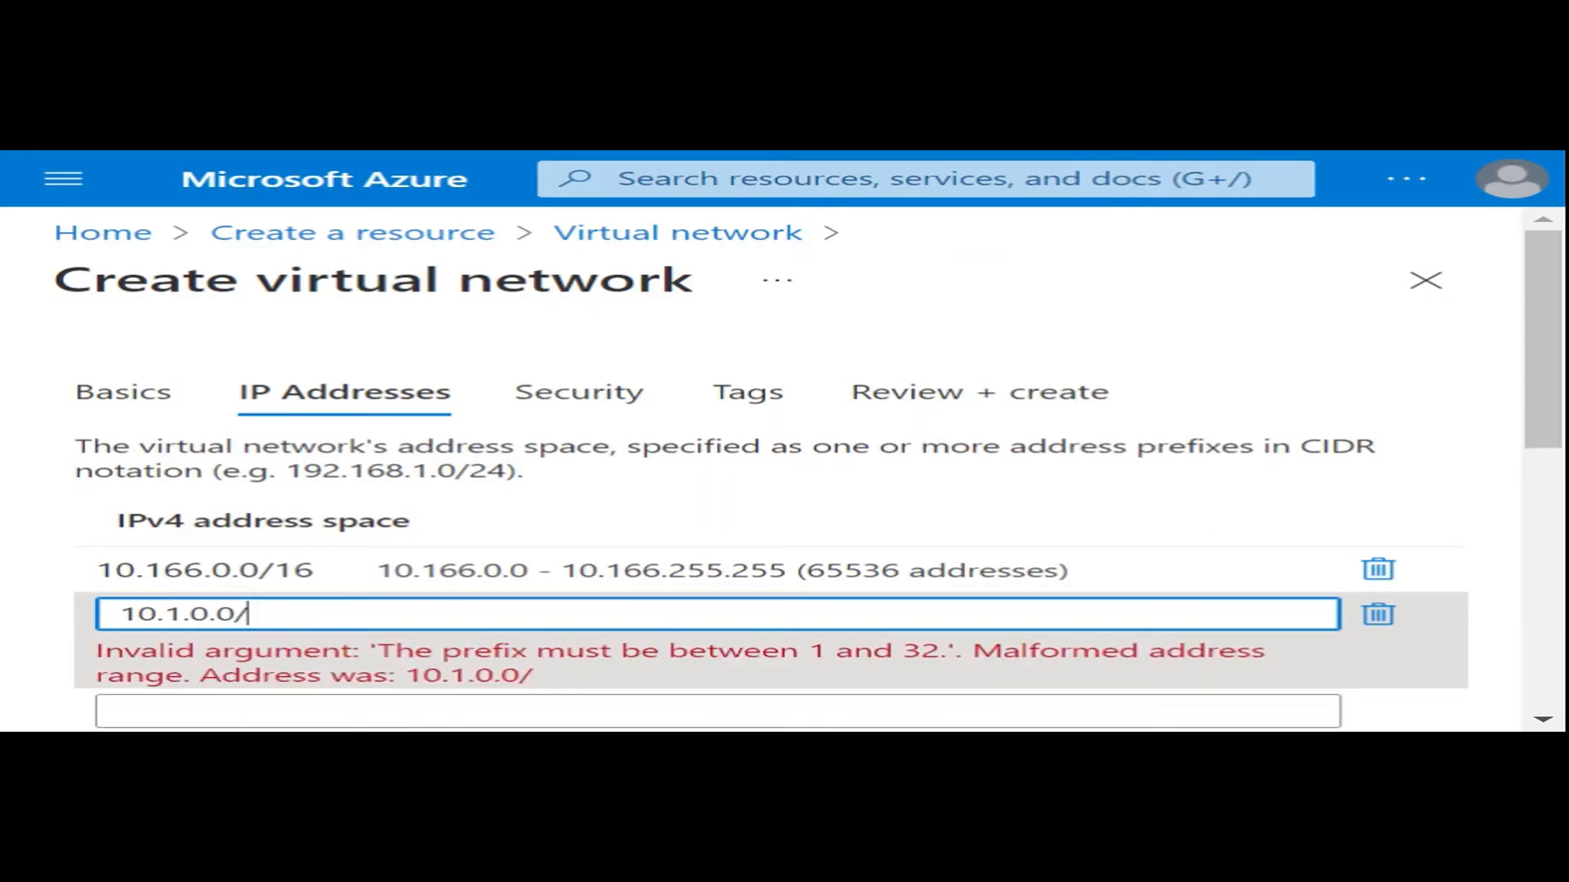
type("16")
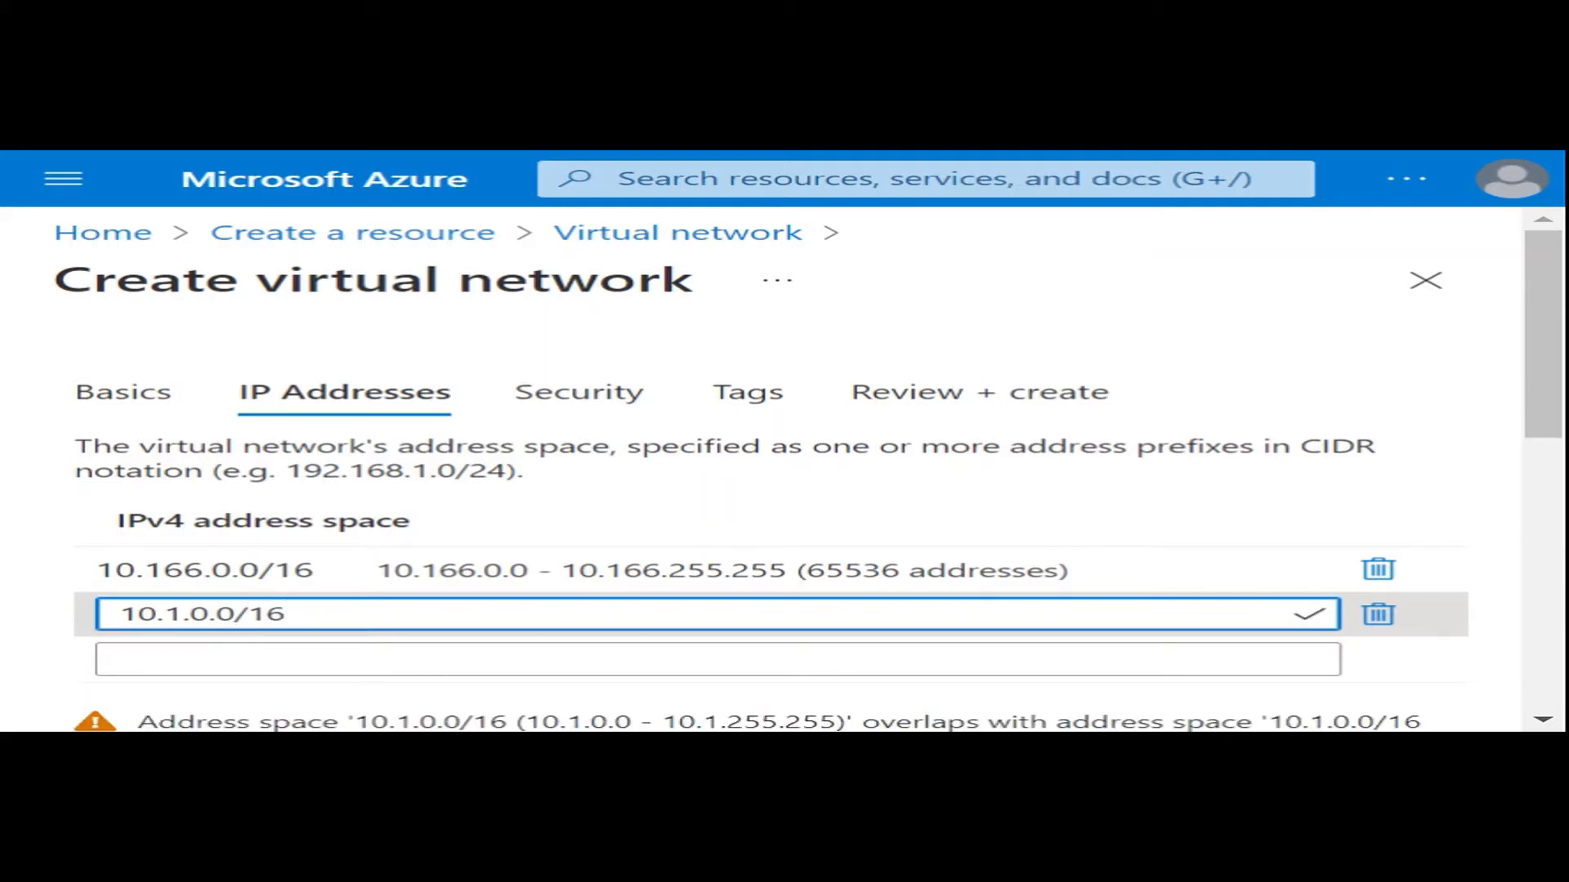
scroll(840, 525, "down", 3)
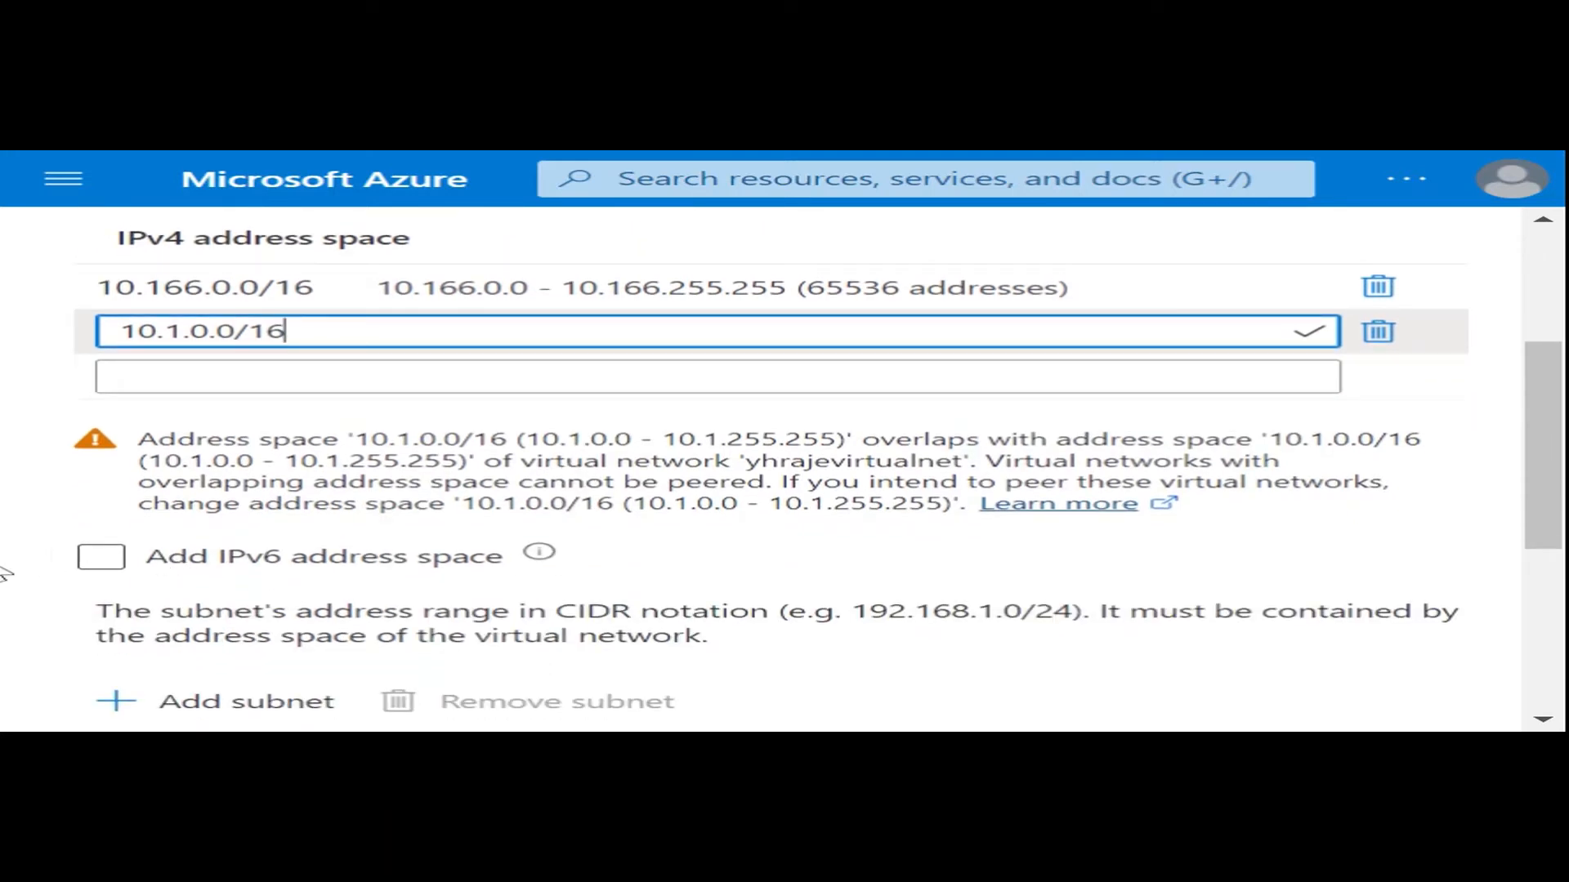
scroll(371, 580, "down", 2)
scroll(155, 582, "down", 2)
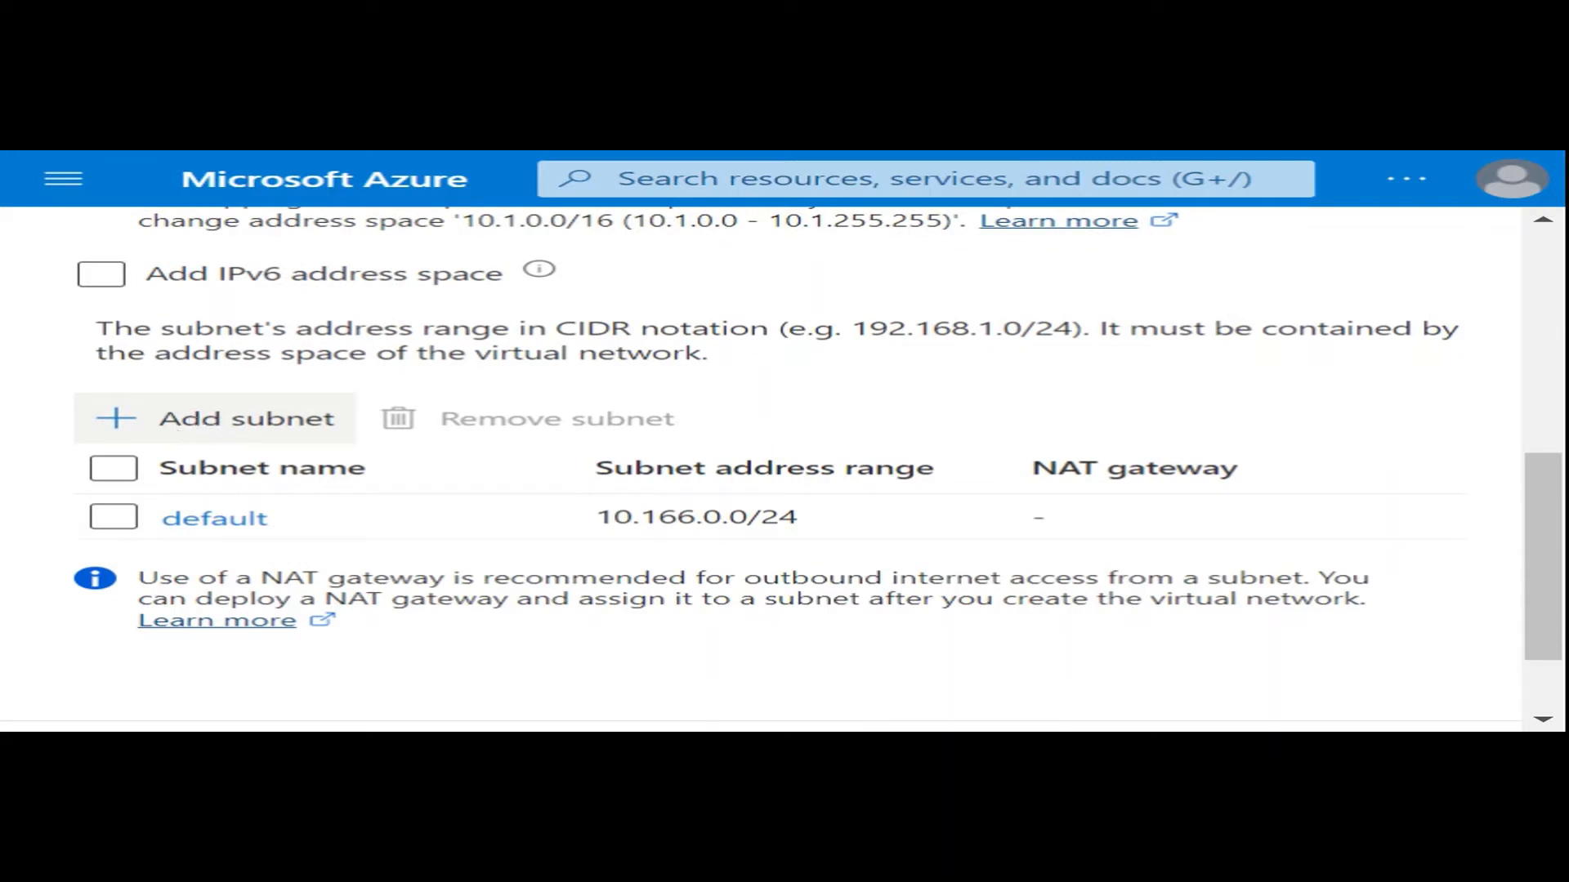
left_click(214, 420)
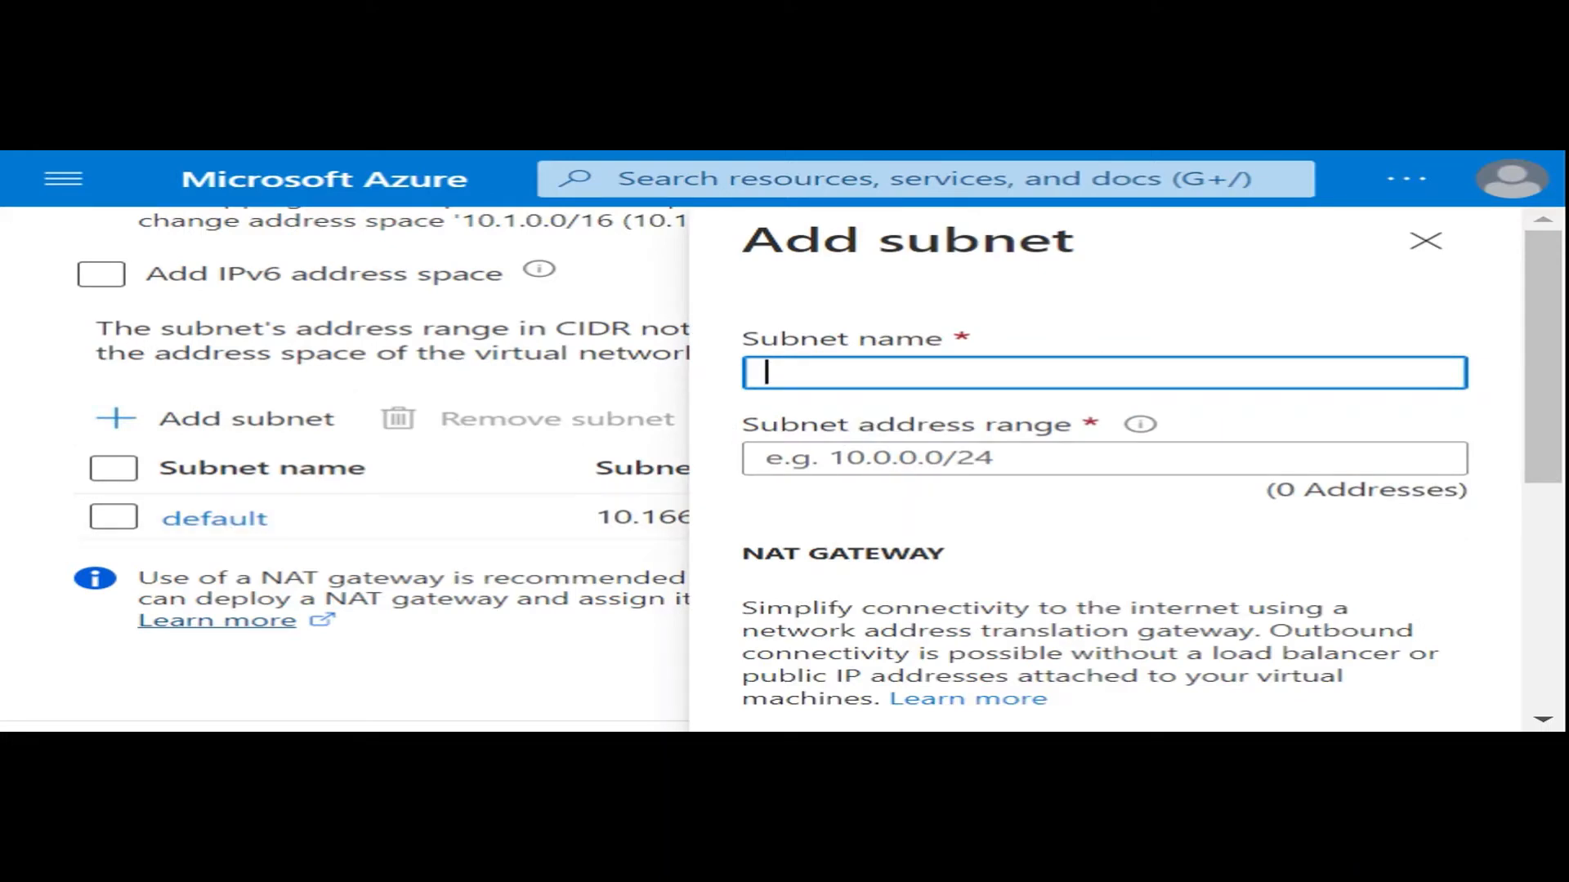
type("10.1.0.")
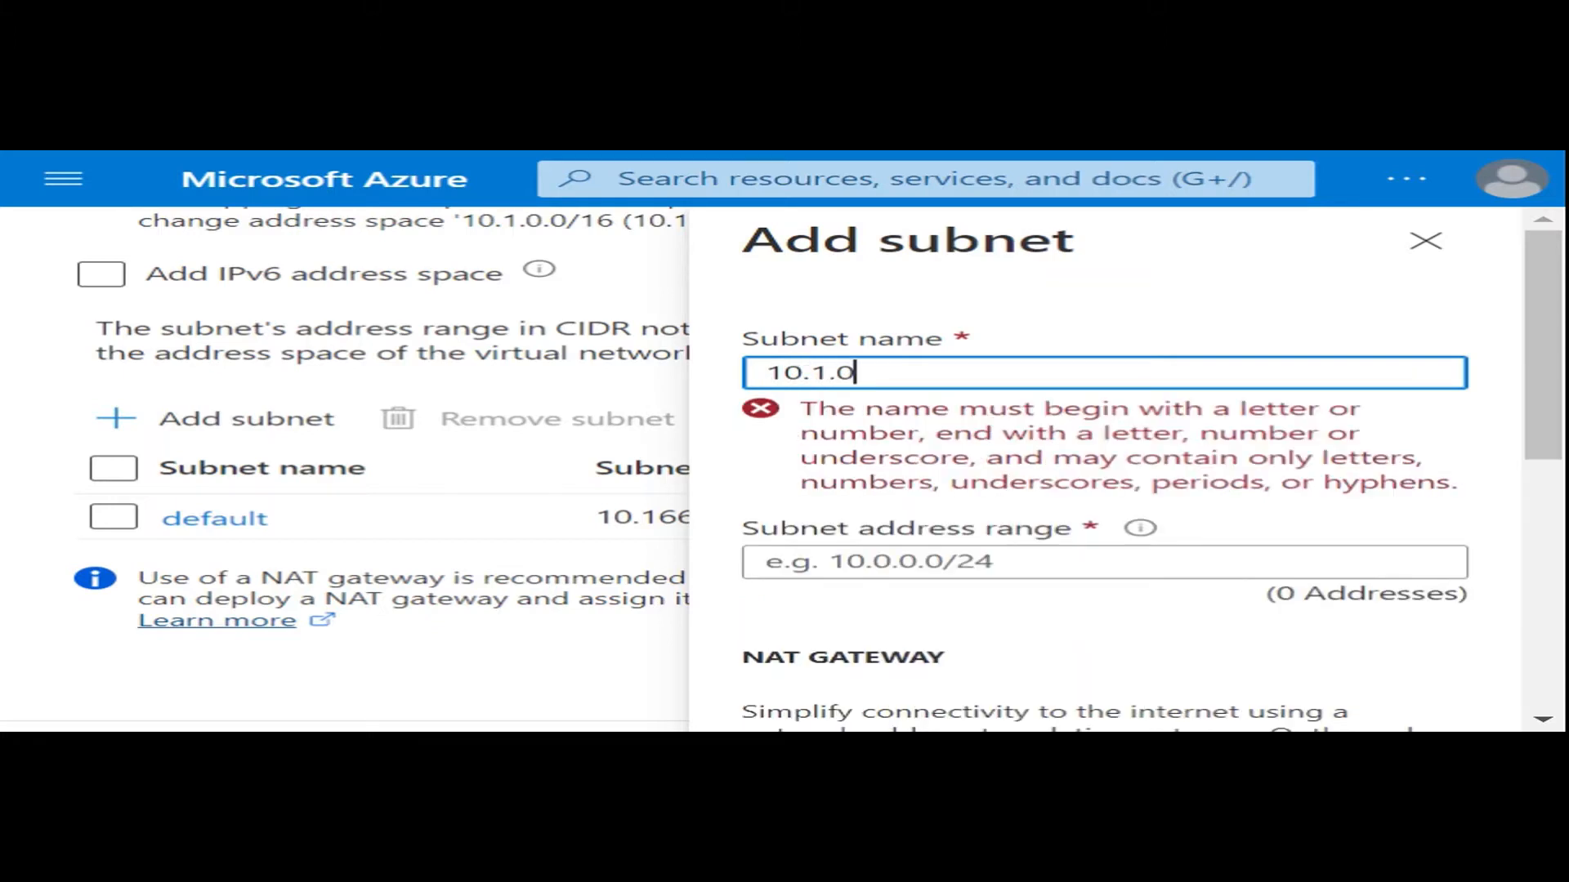
type("0/24")
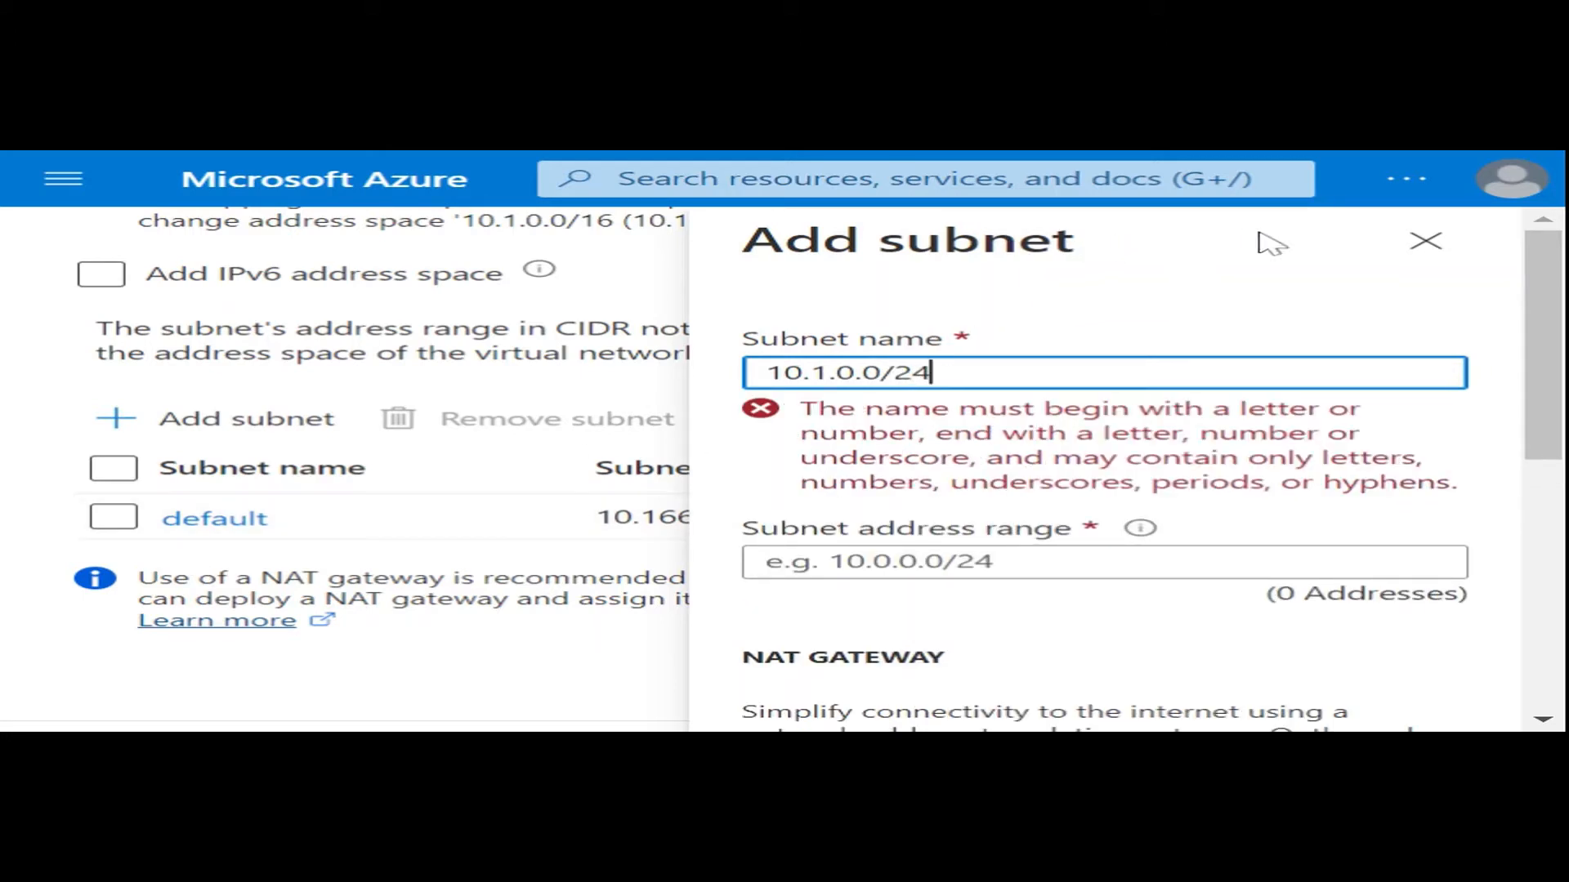
left_click(1425, 240)
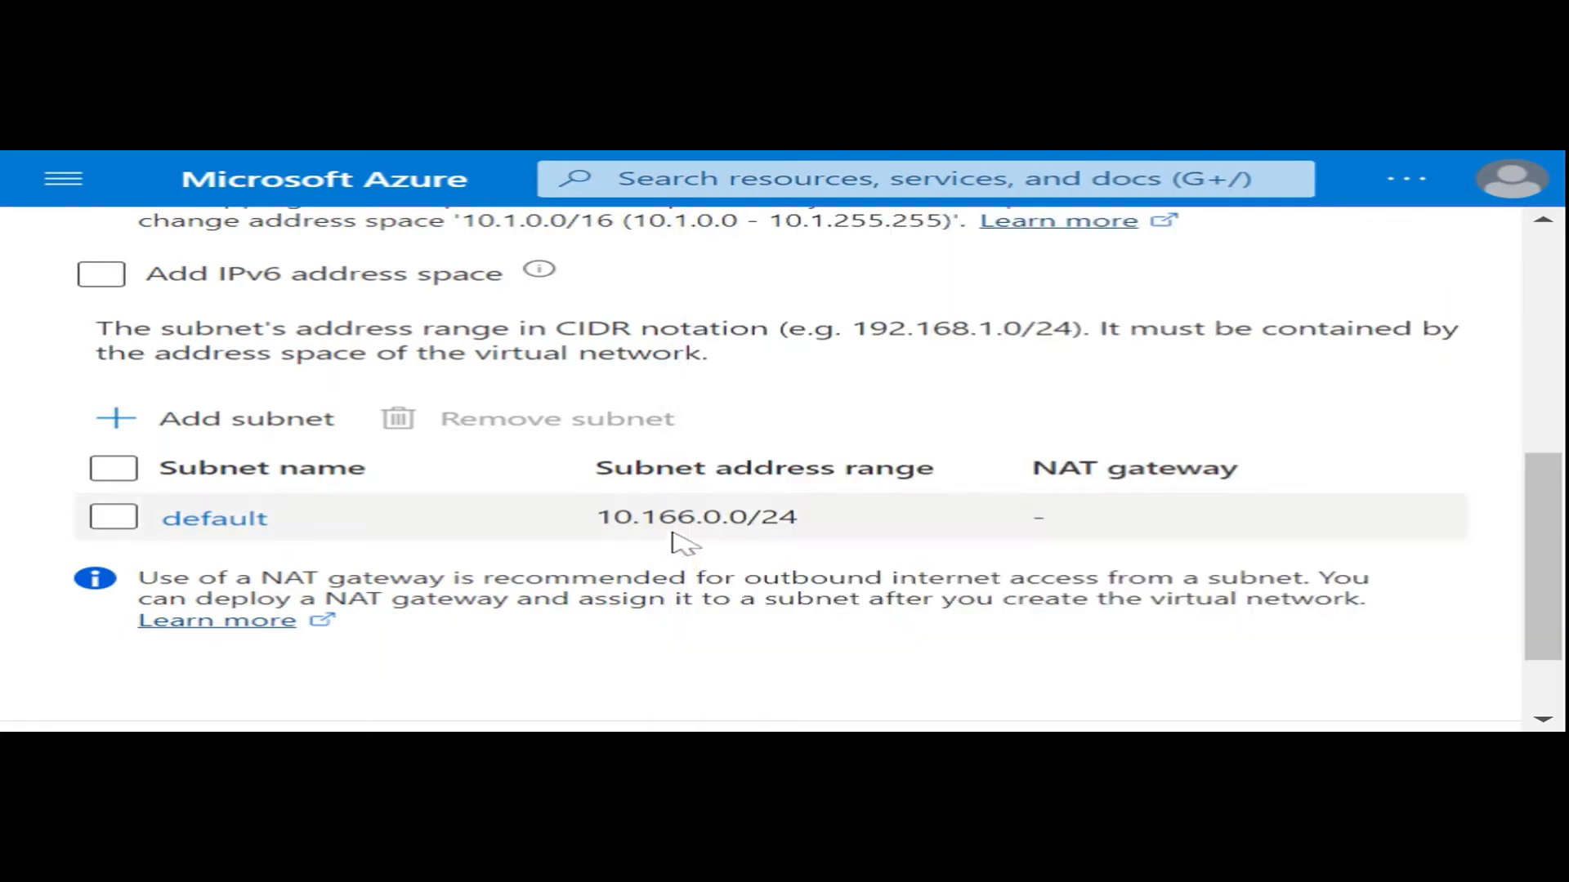
- Start adding a subnet to the virtual network with the address range 10.1.0.0/24
left_click(295, 425)
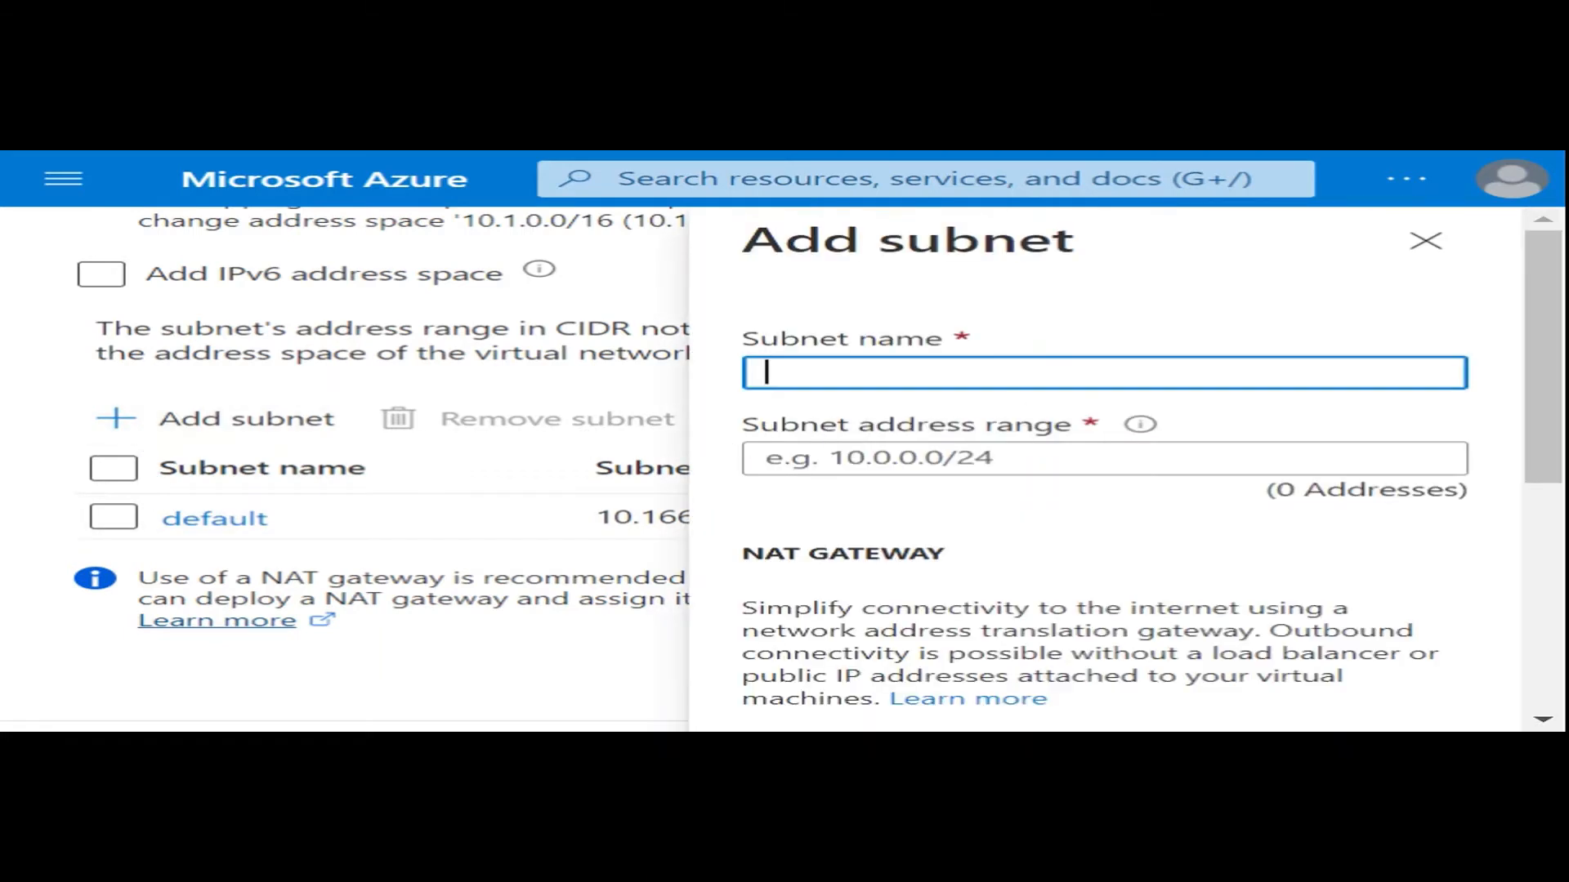
type("10.")
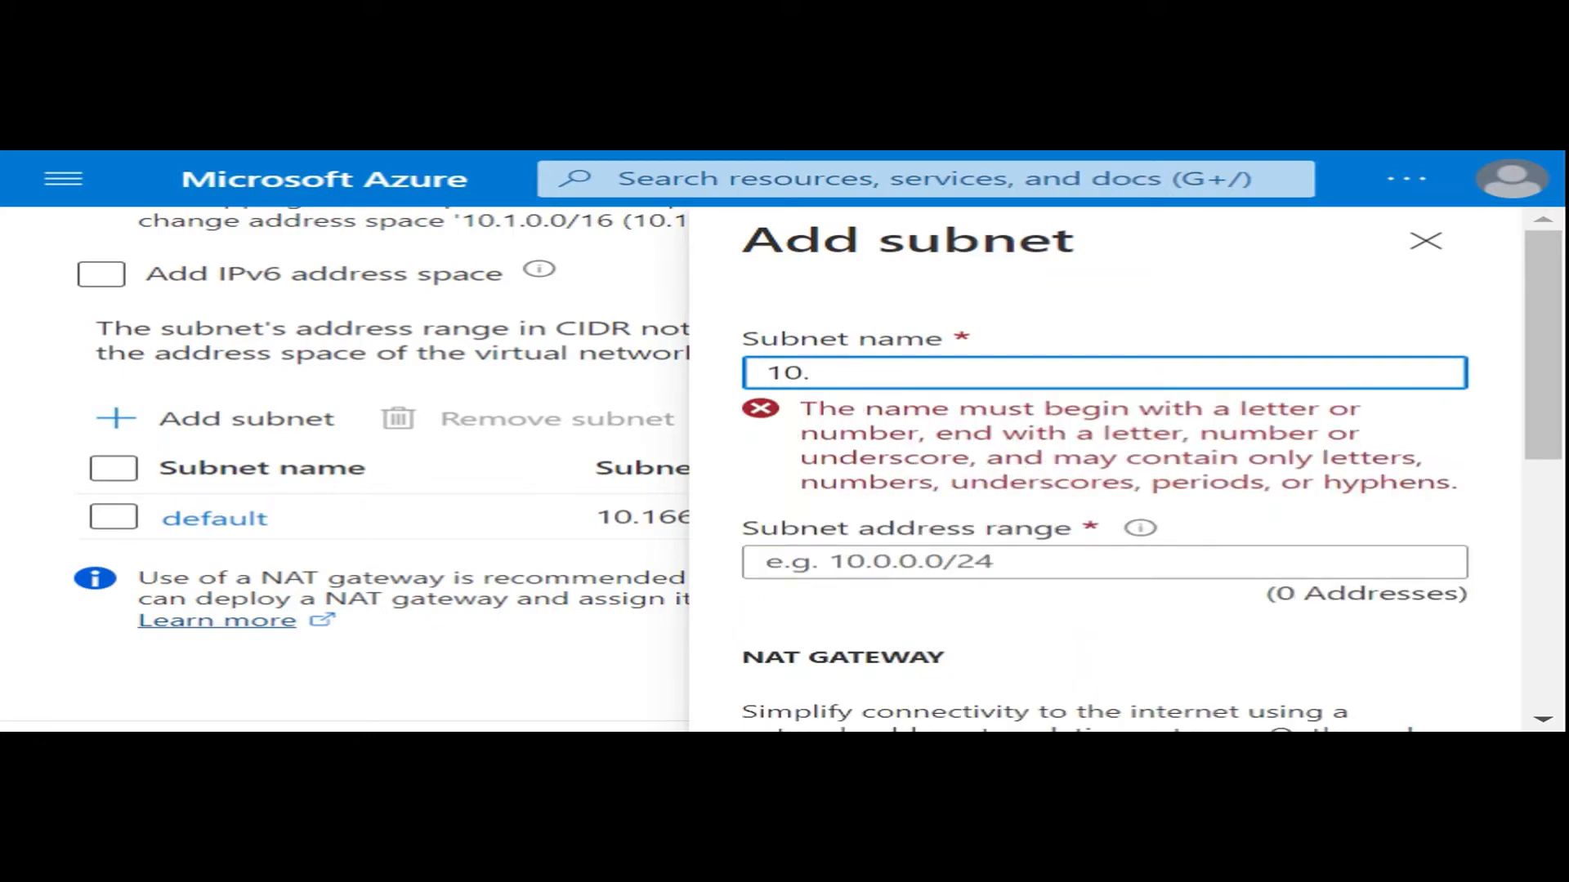
type("2")
key("BackSpace")
type("1")
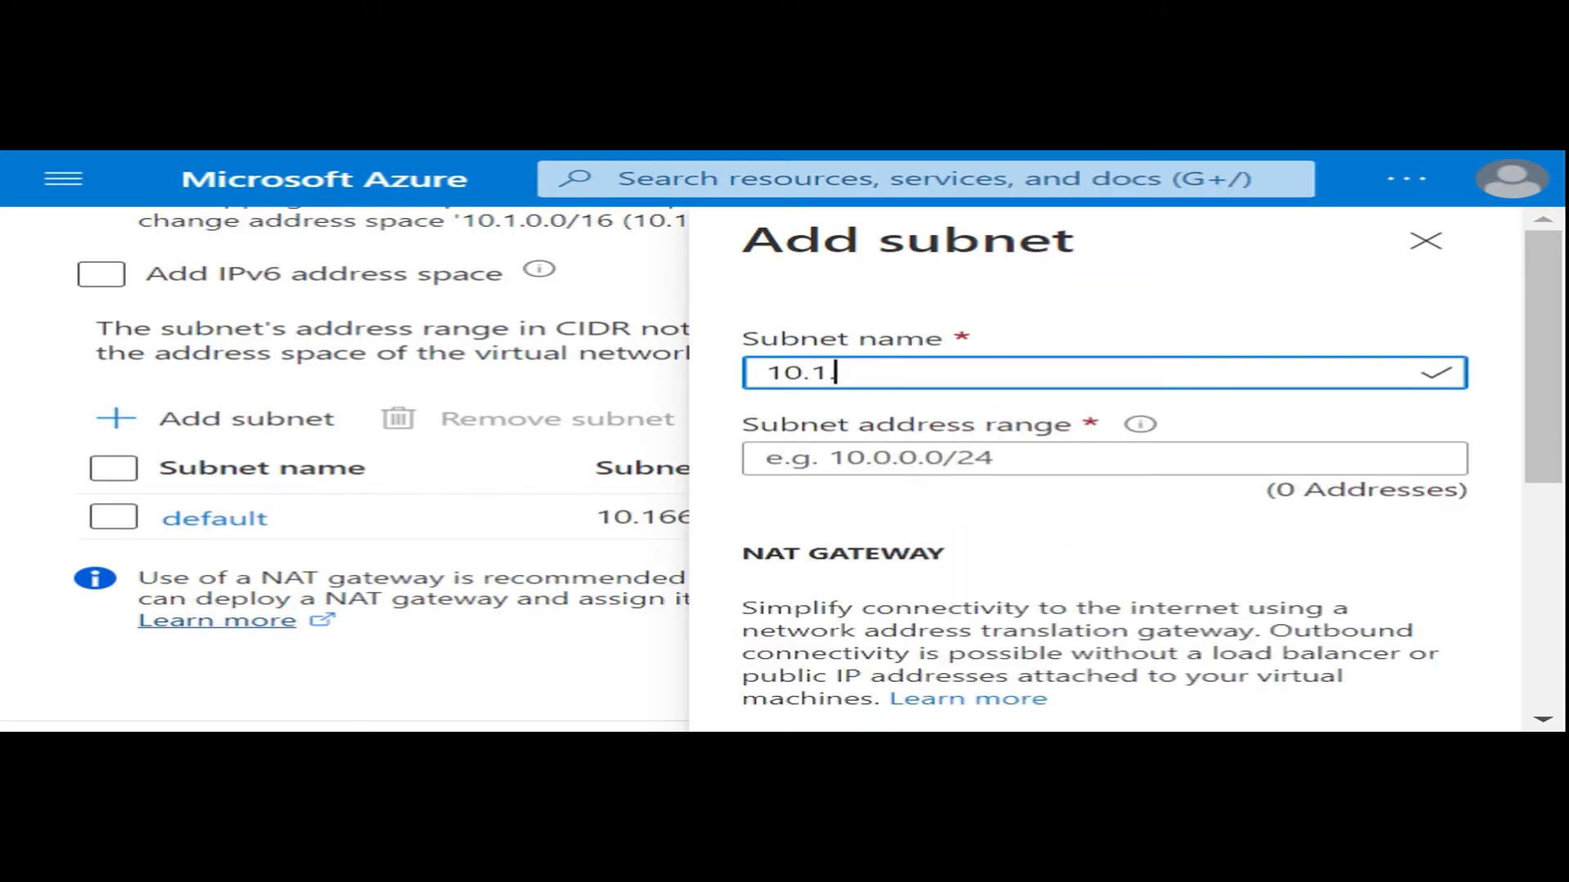
type(".")
type("0.0")
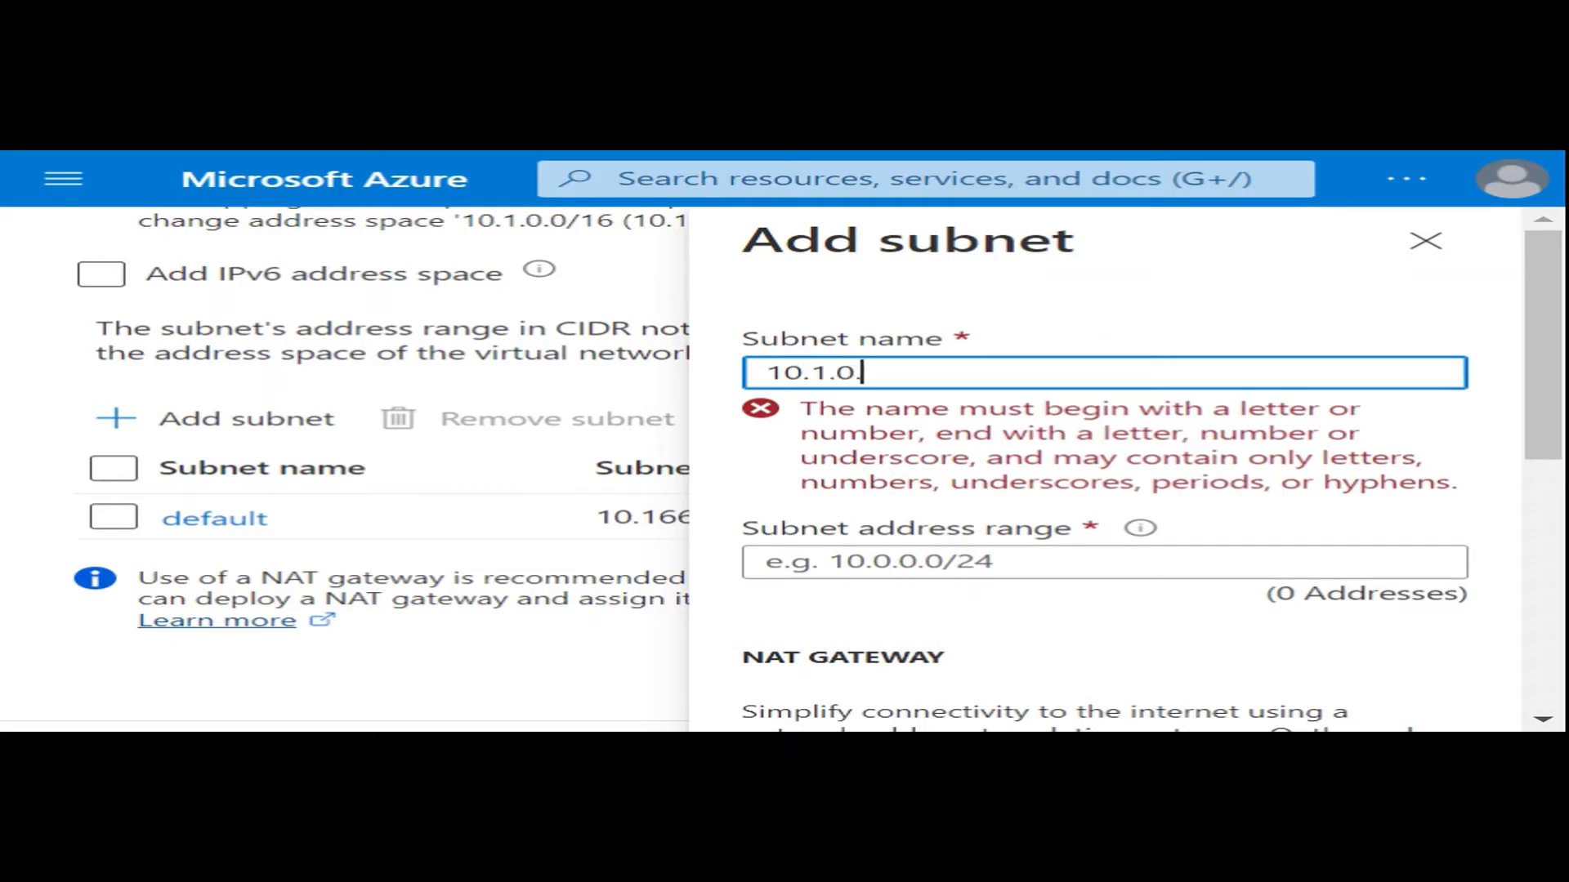
type("/24")
left_click_drag(940, 374, 647, 373)
key("ctrl+c")
key("BackSpace")
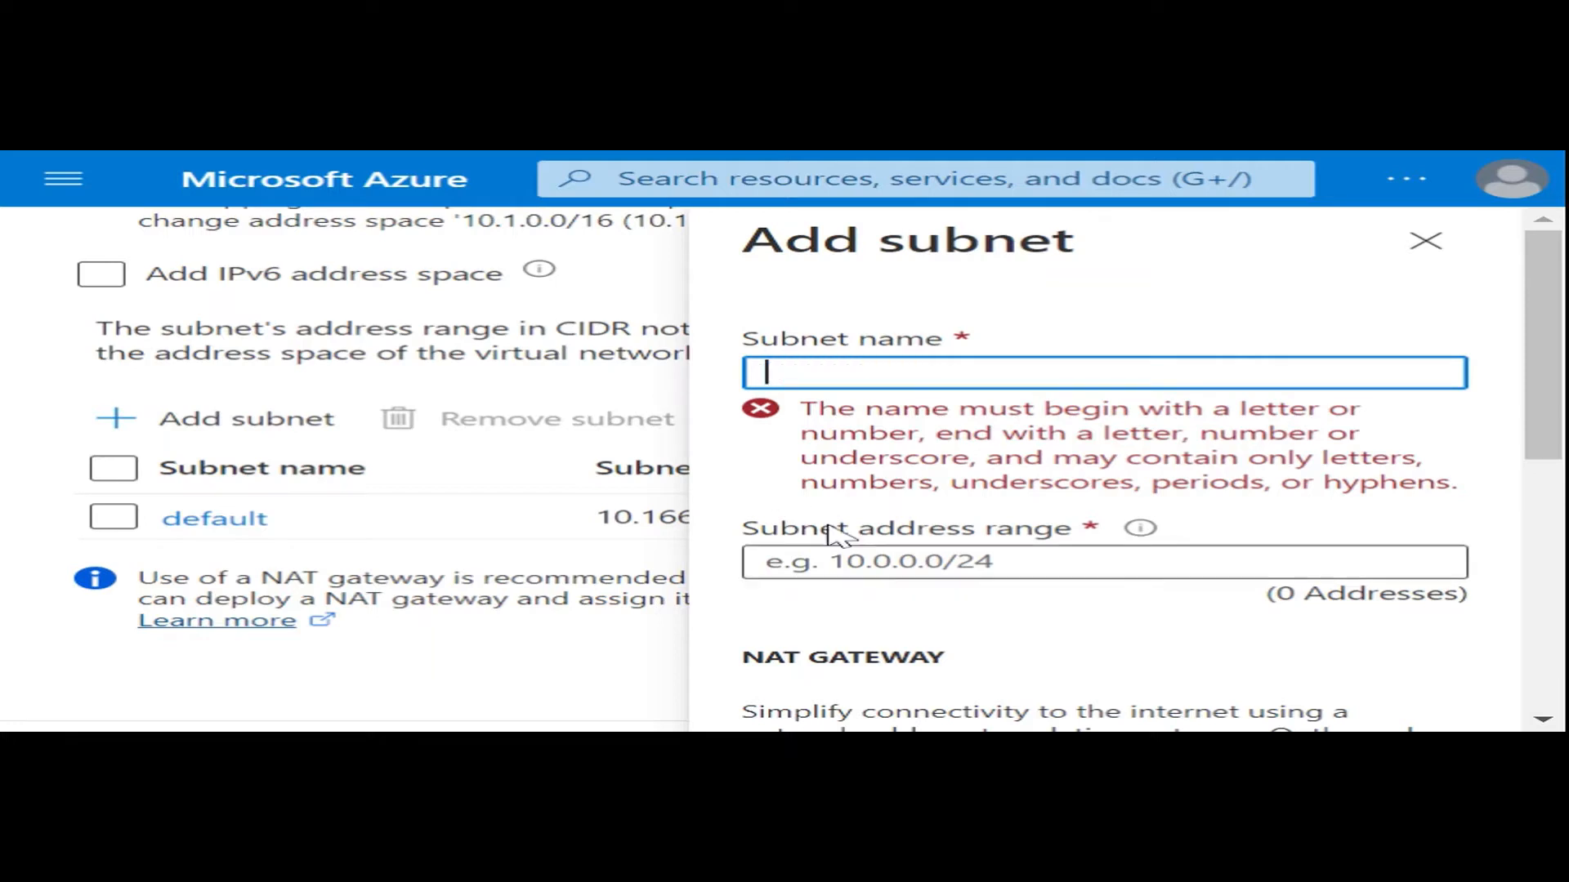
left_click(921, 640)
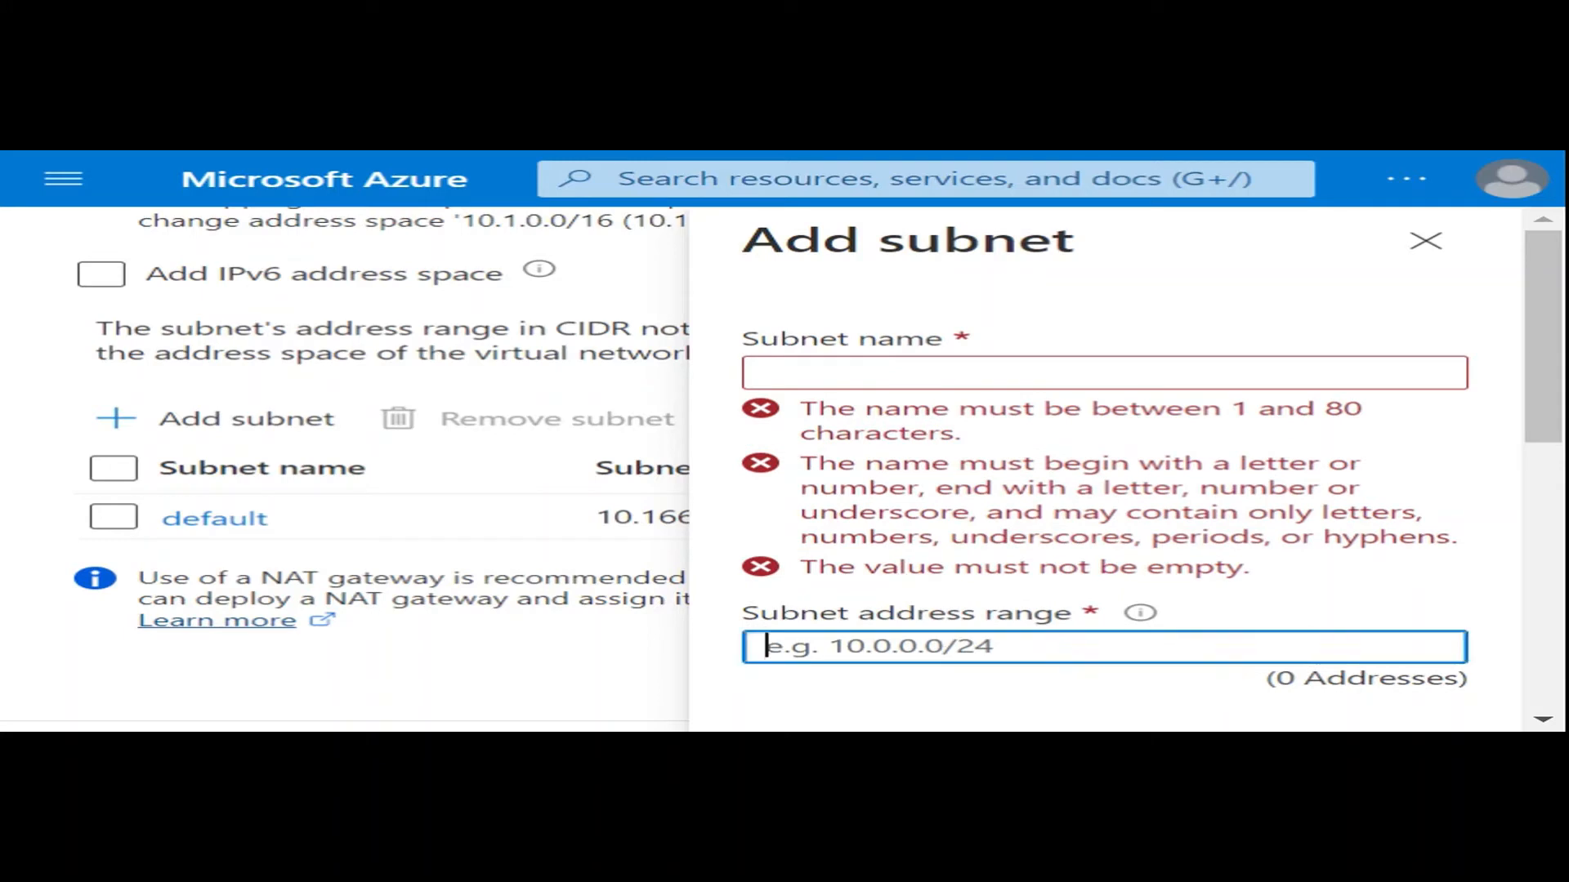
key("ctrl+v")
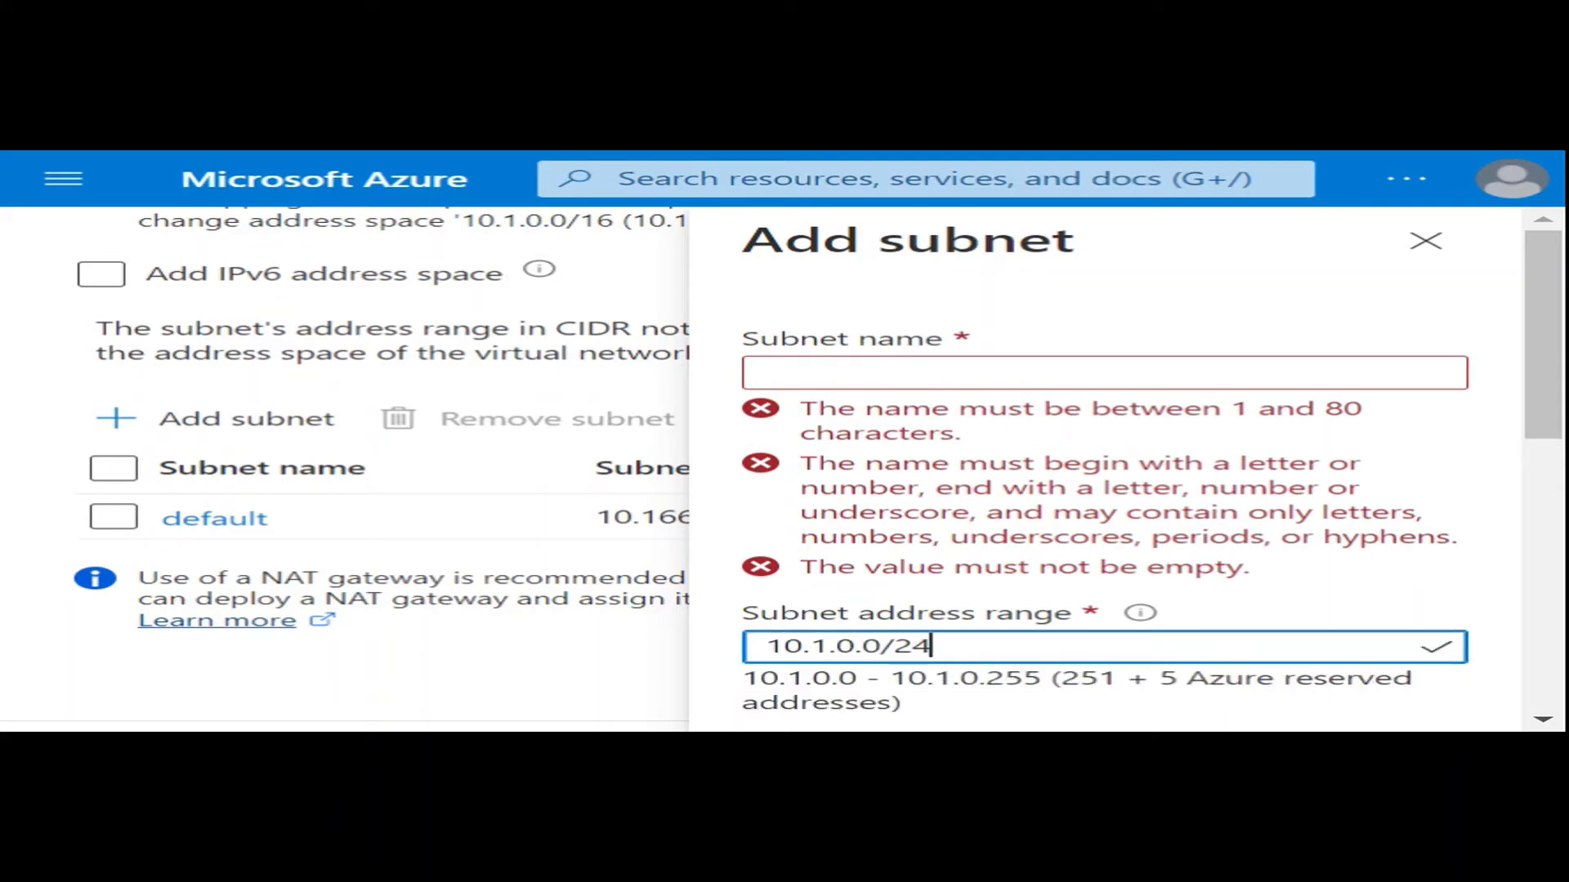
- Name the new subnet MySubnet and add it to the virtual network
left_click(922, 373)
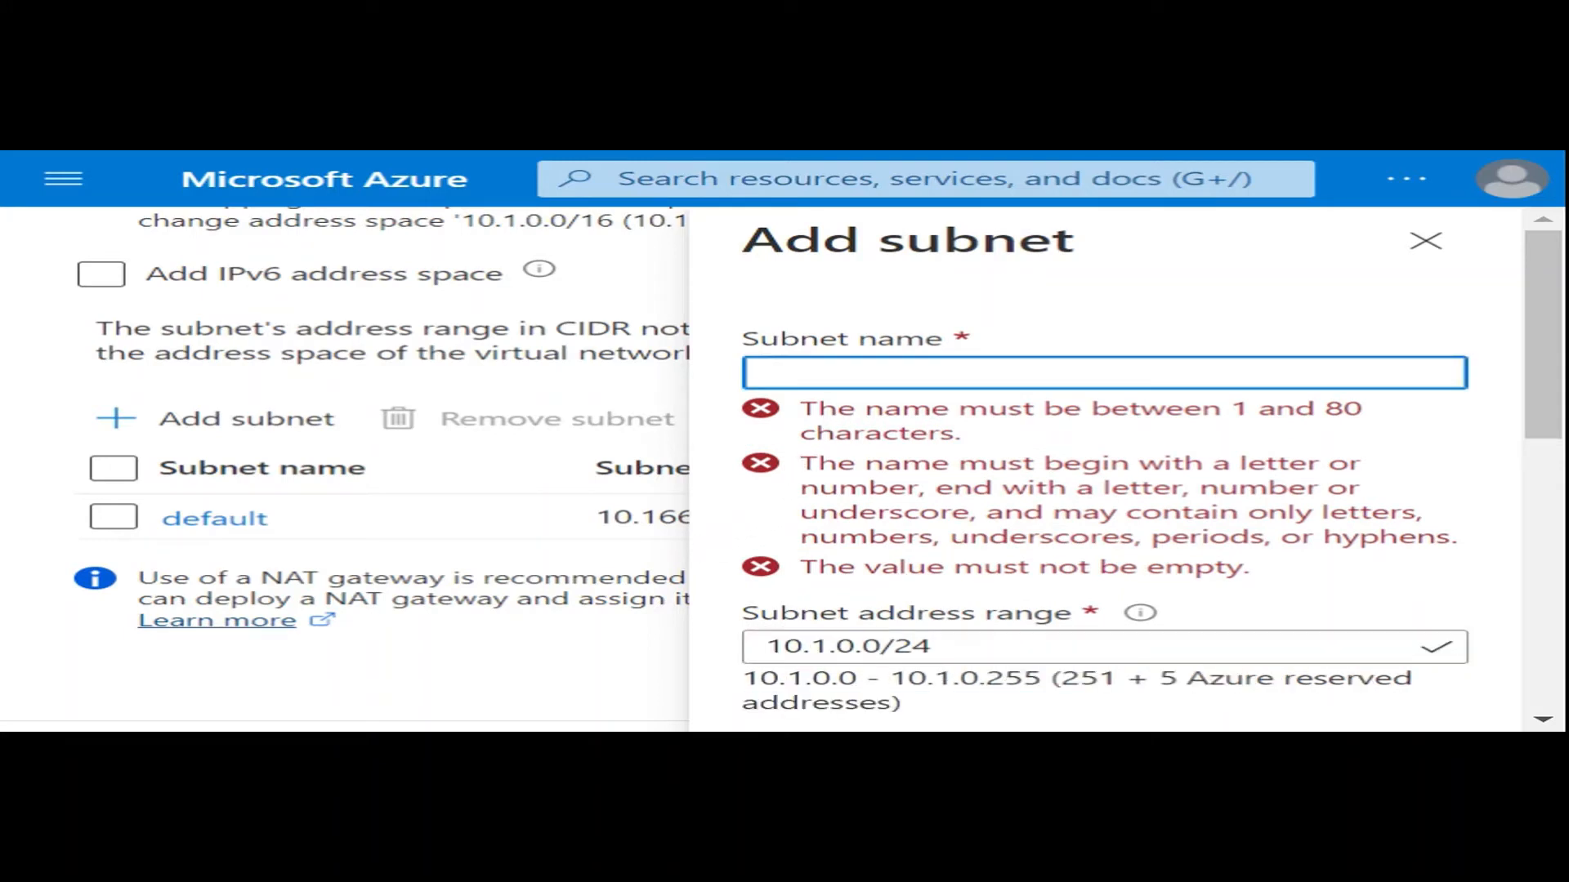
type("MySub")
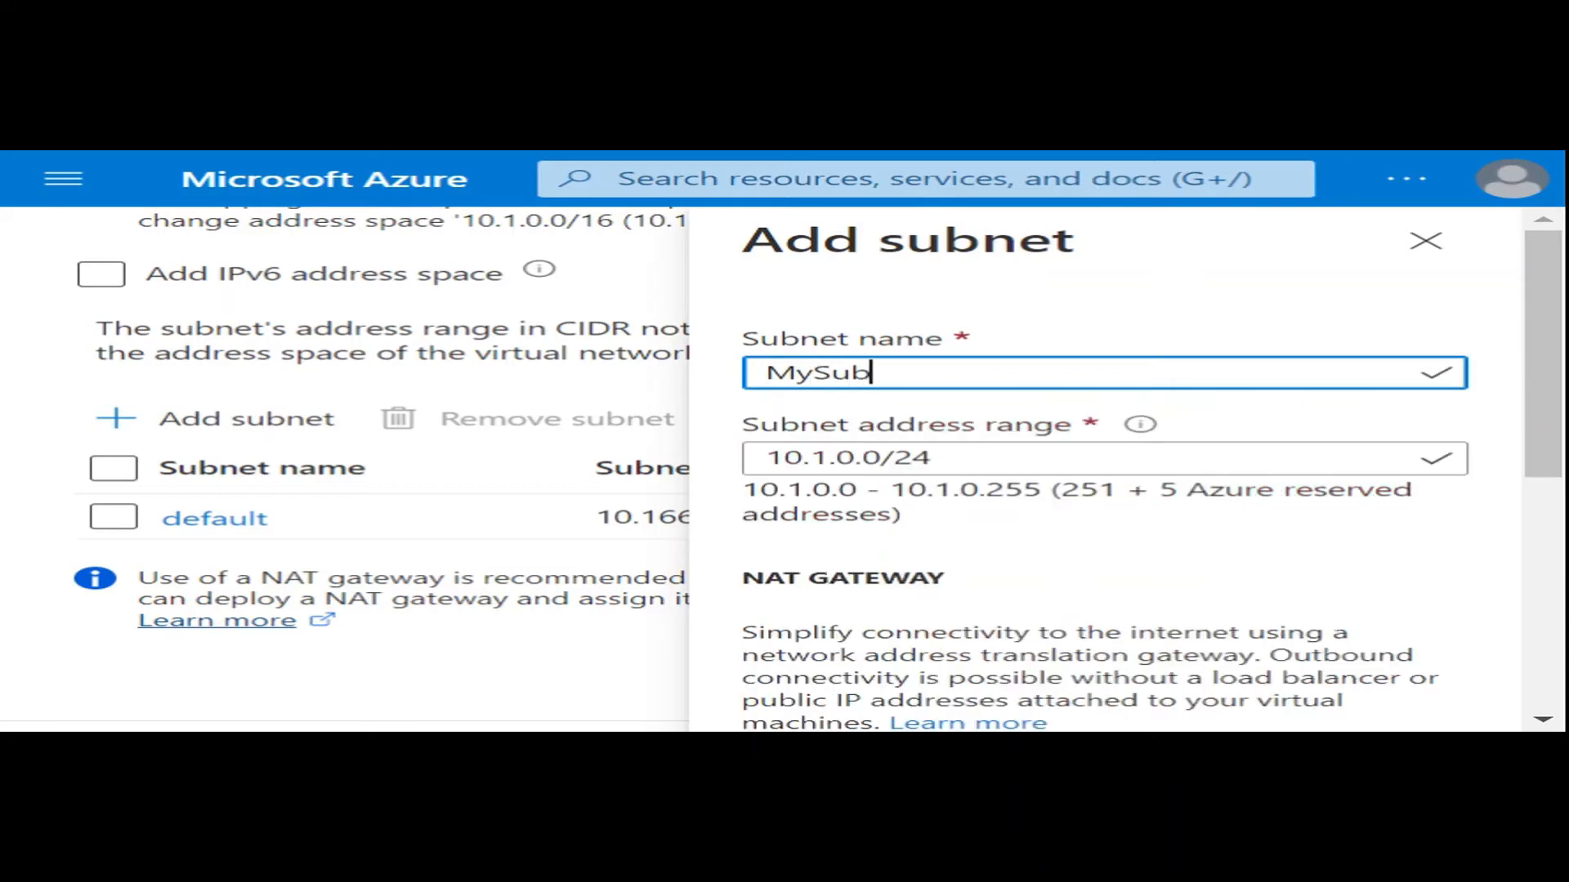
type("net")
left_click(1131, 594)
scroll(1070, 523, "down", 5)
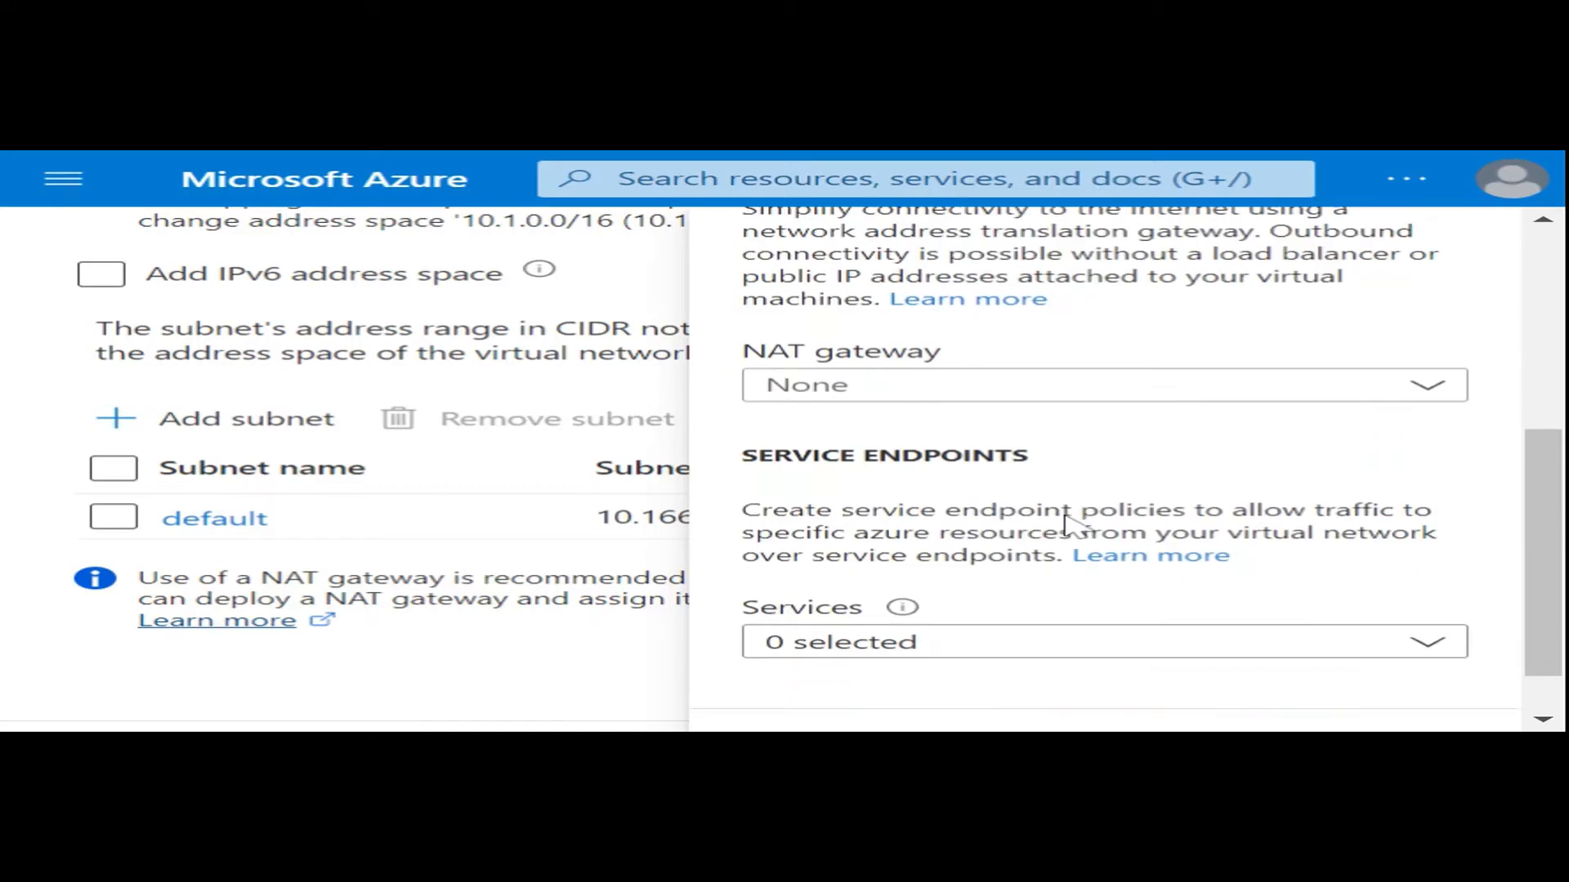
scroll(1070, 531, "down", 1)
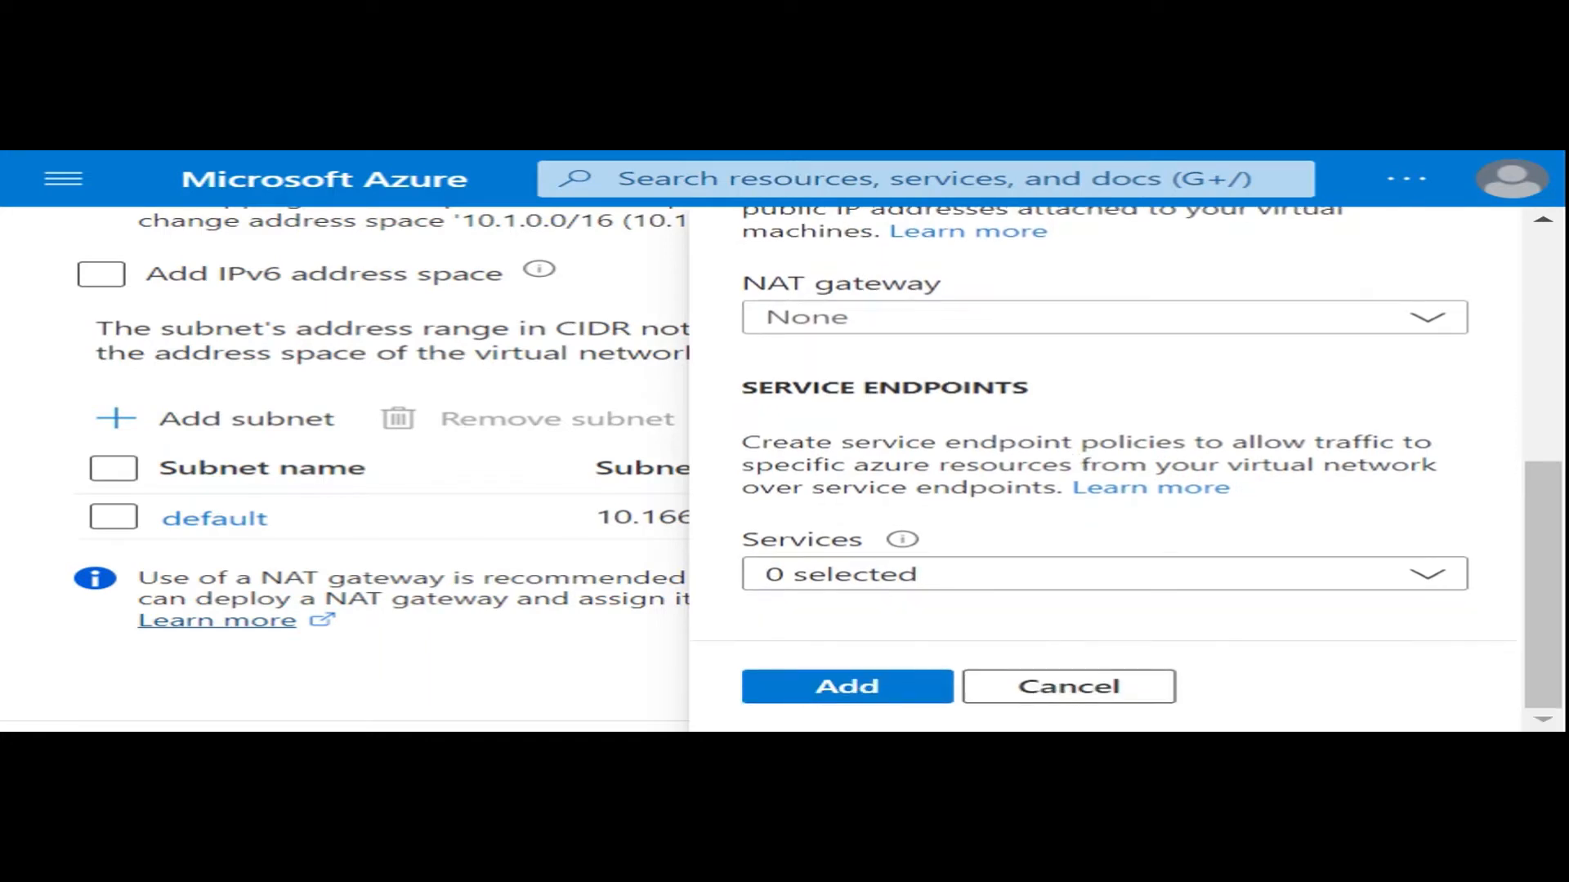
left_click(848, 686)
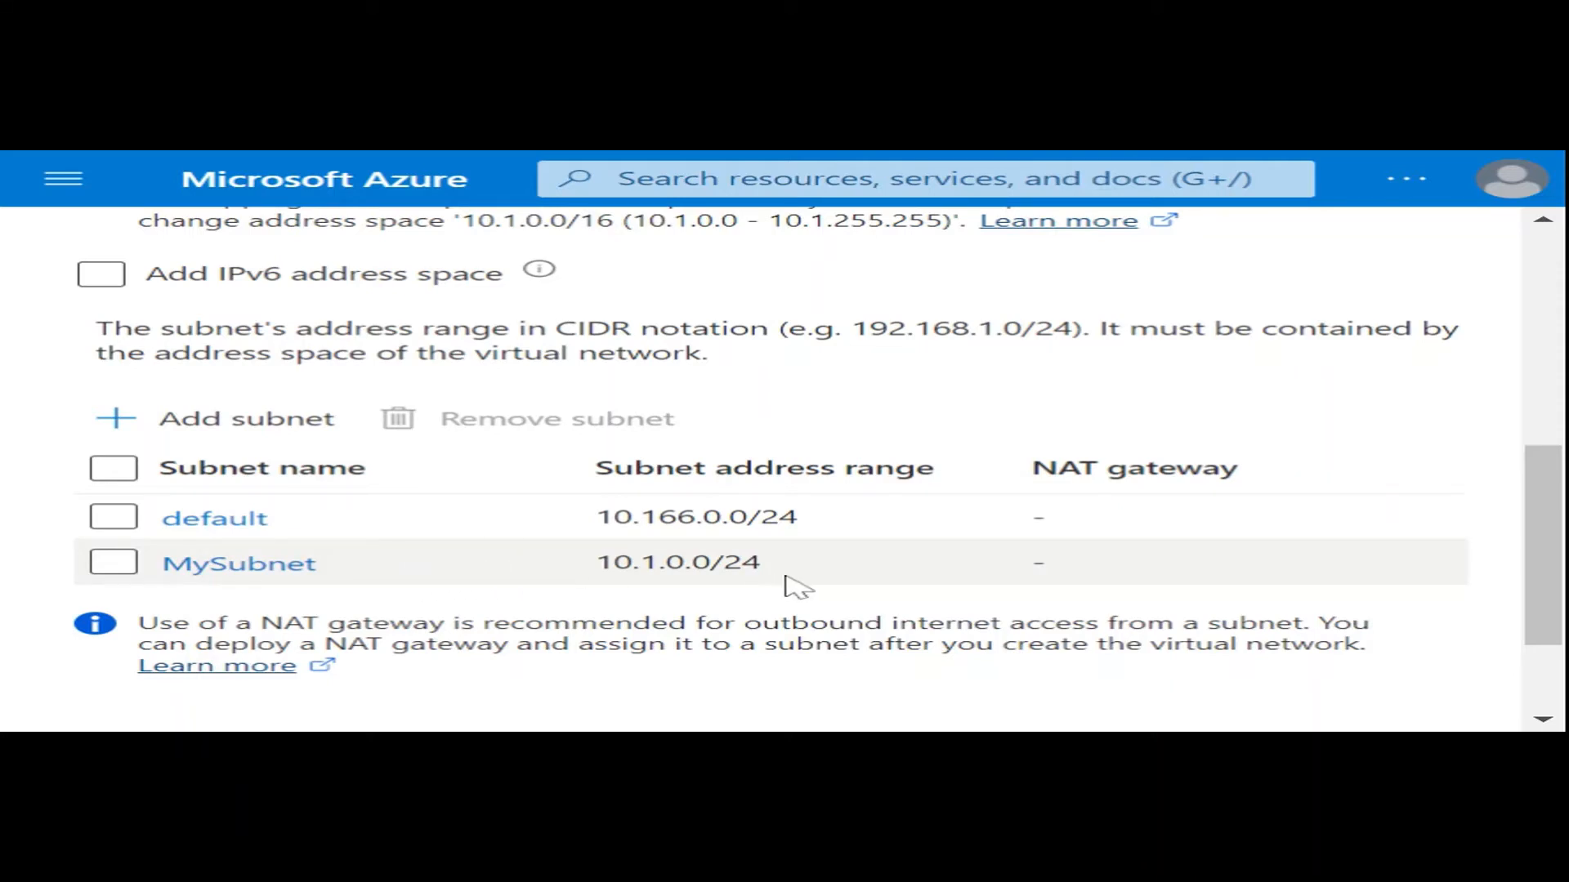
- Check the address spaces and subnets, and submit the virtual network configuration for final validation
scroll(797, 584, "up", 10)
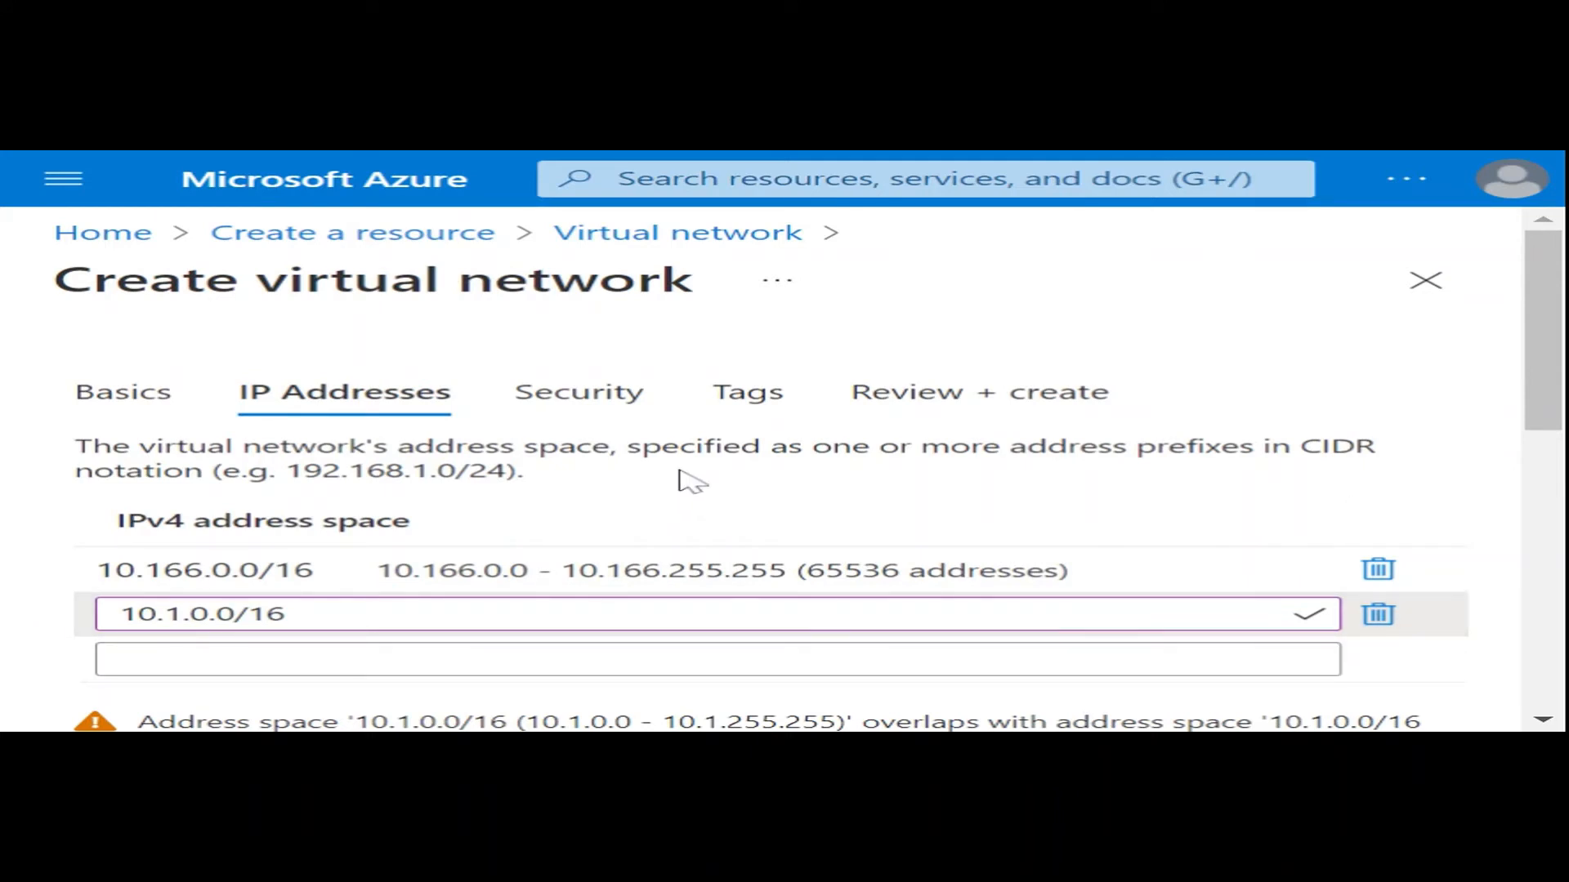
scroll(801, 498, "down", 5)
scroll(809, 503, "down", 4)
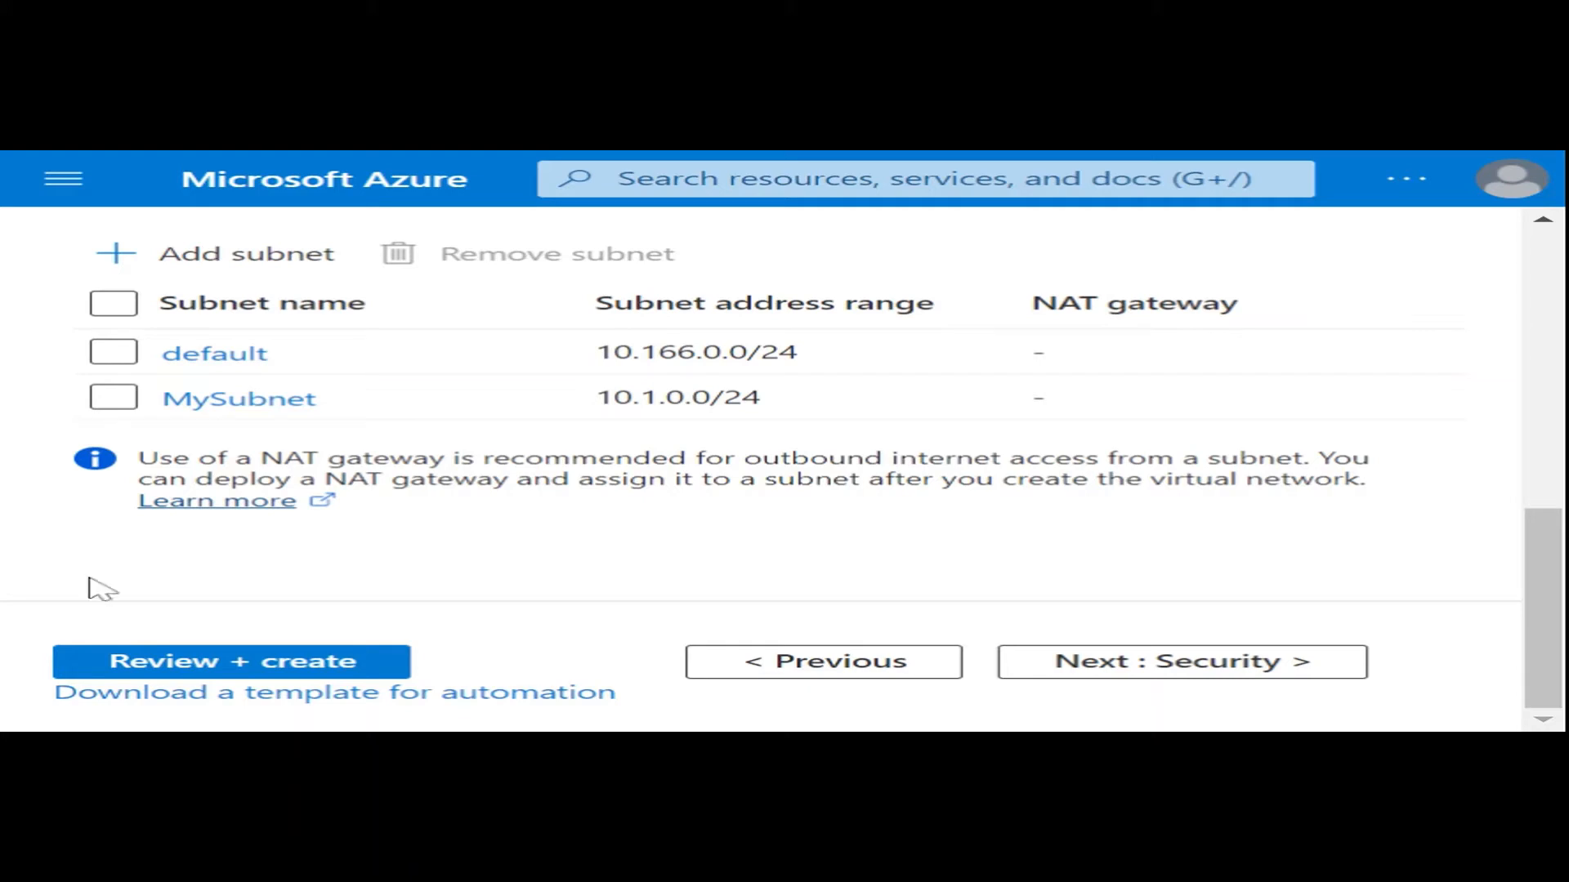
left_click(259, 665)
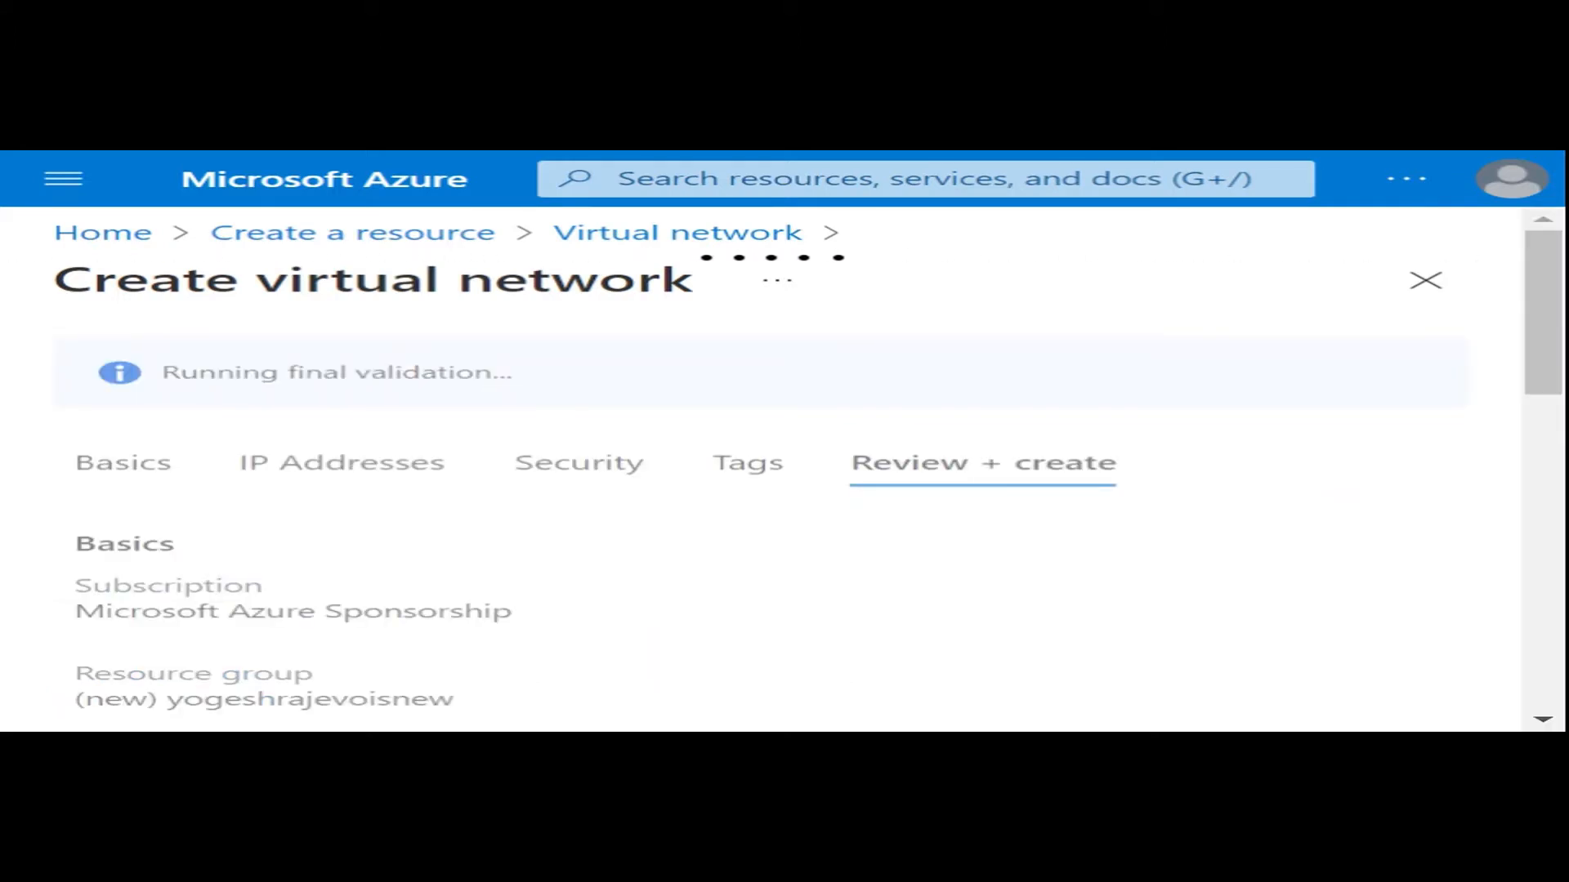
- Review the basics, IP address and security summary, and create the virtual network
scroll(781, 563, "down", 3)
scroll(780, 563, "down", 3)
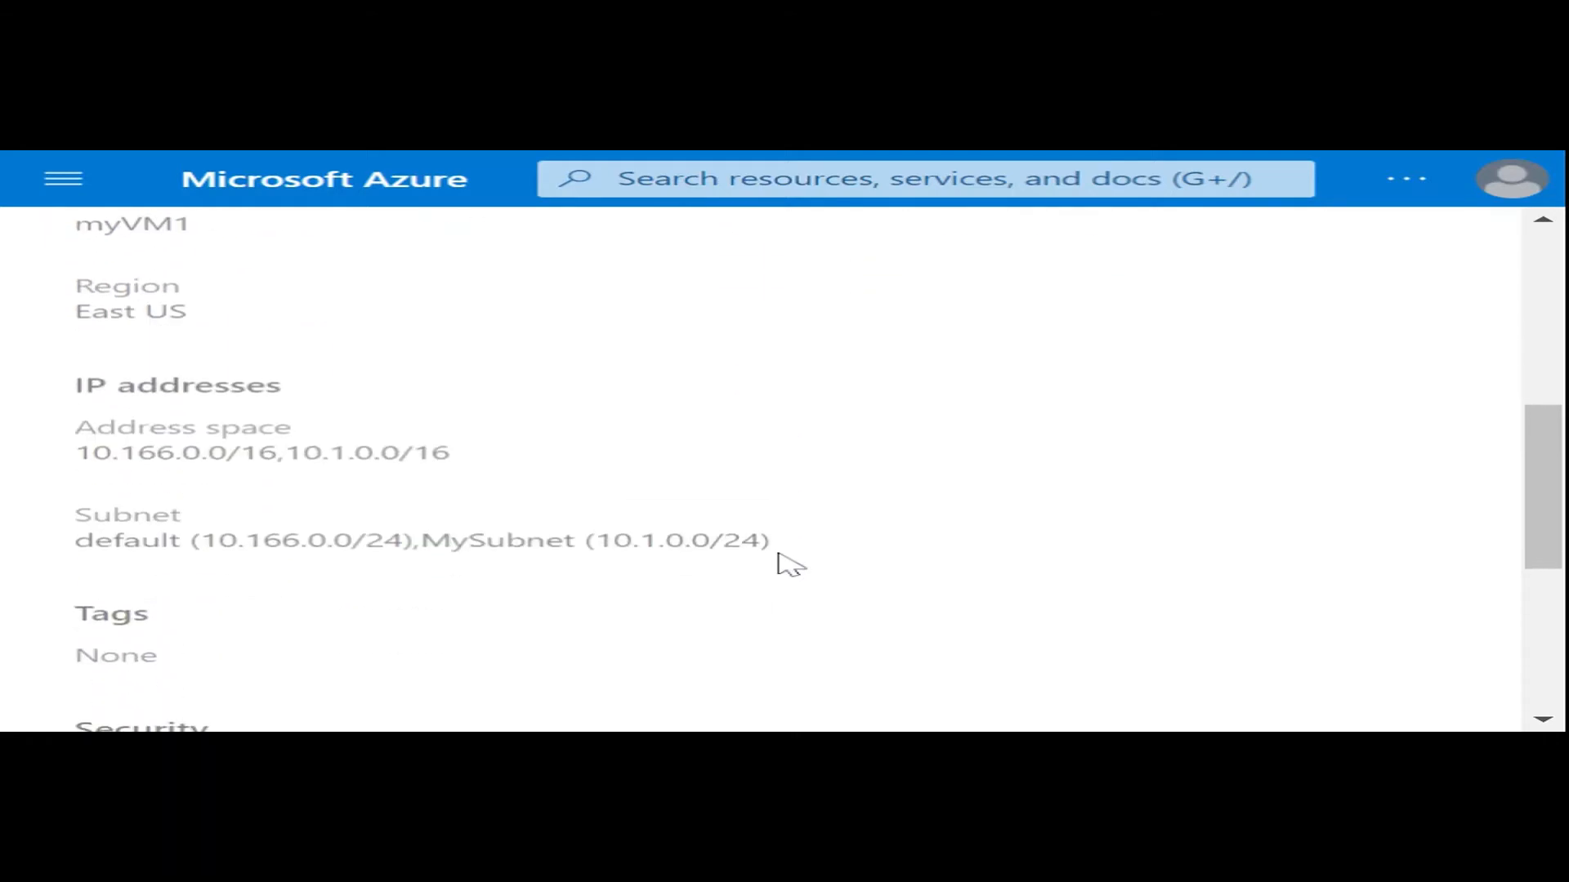
scroll(780, 564, "down", 3)
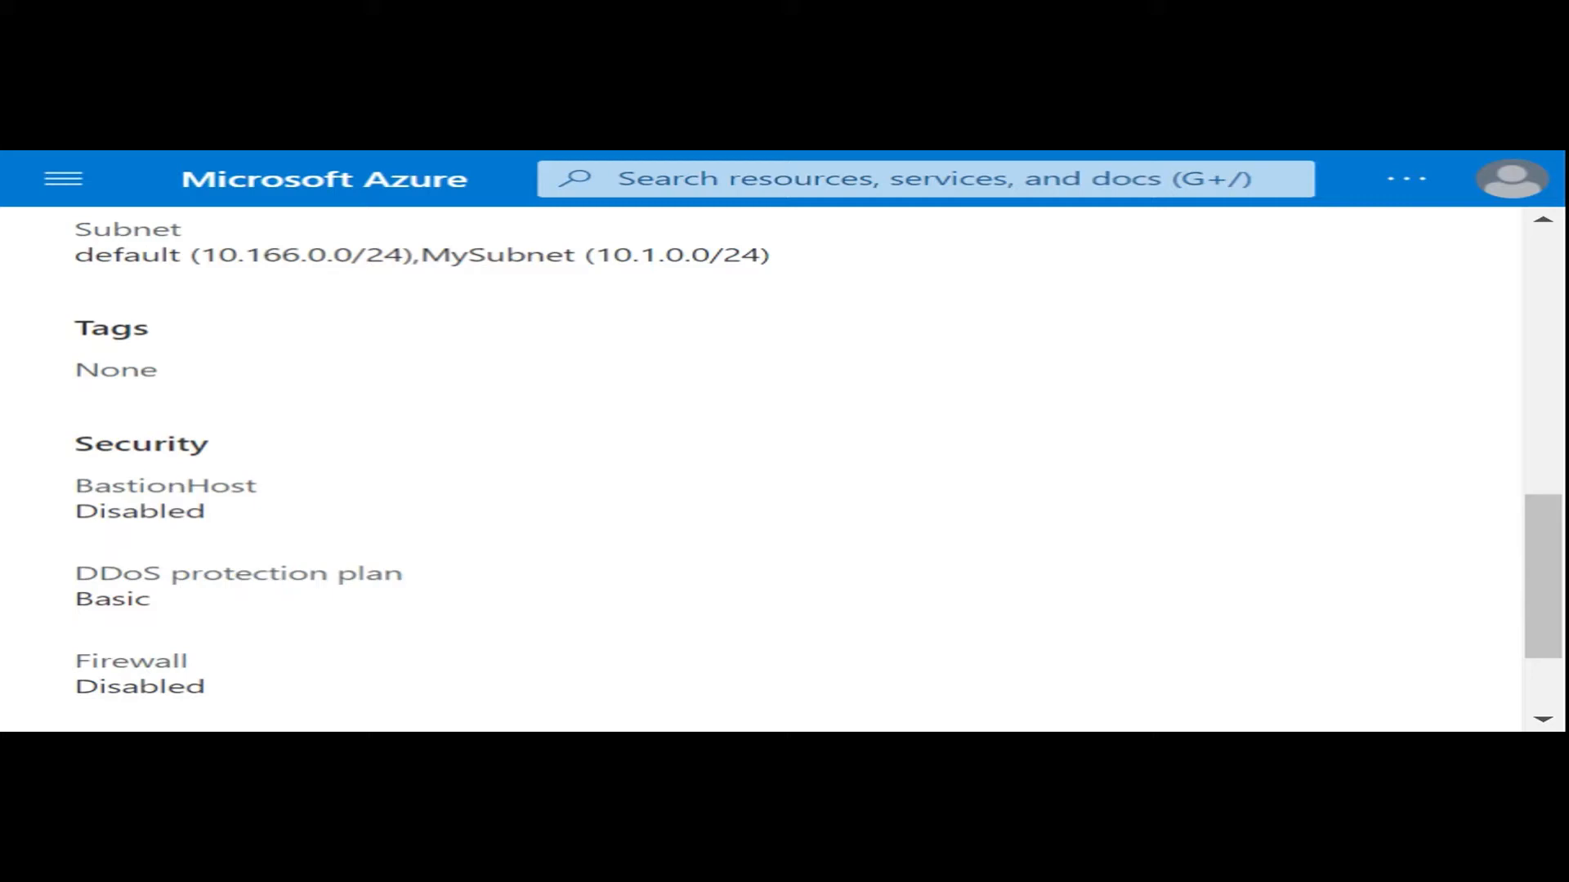
scroll(746, 525, "down", 3)
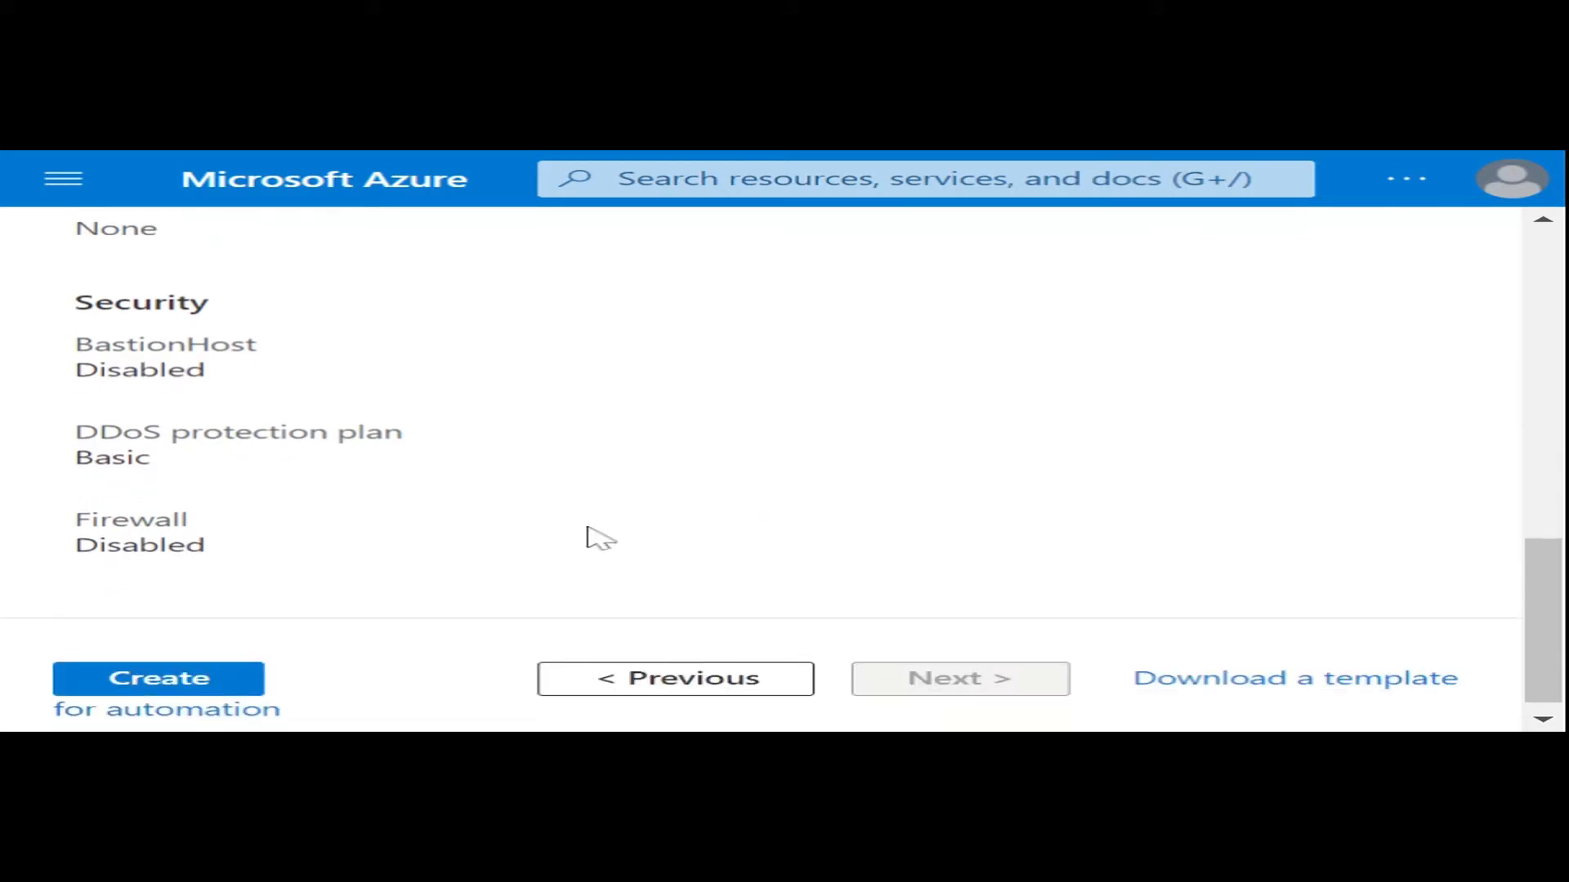
scroll(312, 584, "up", 10)
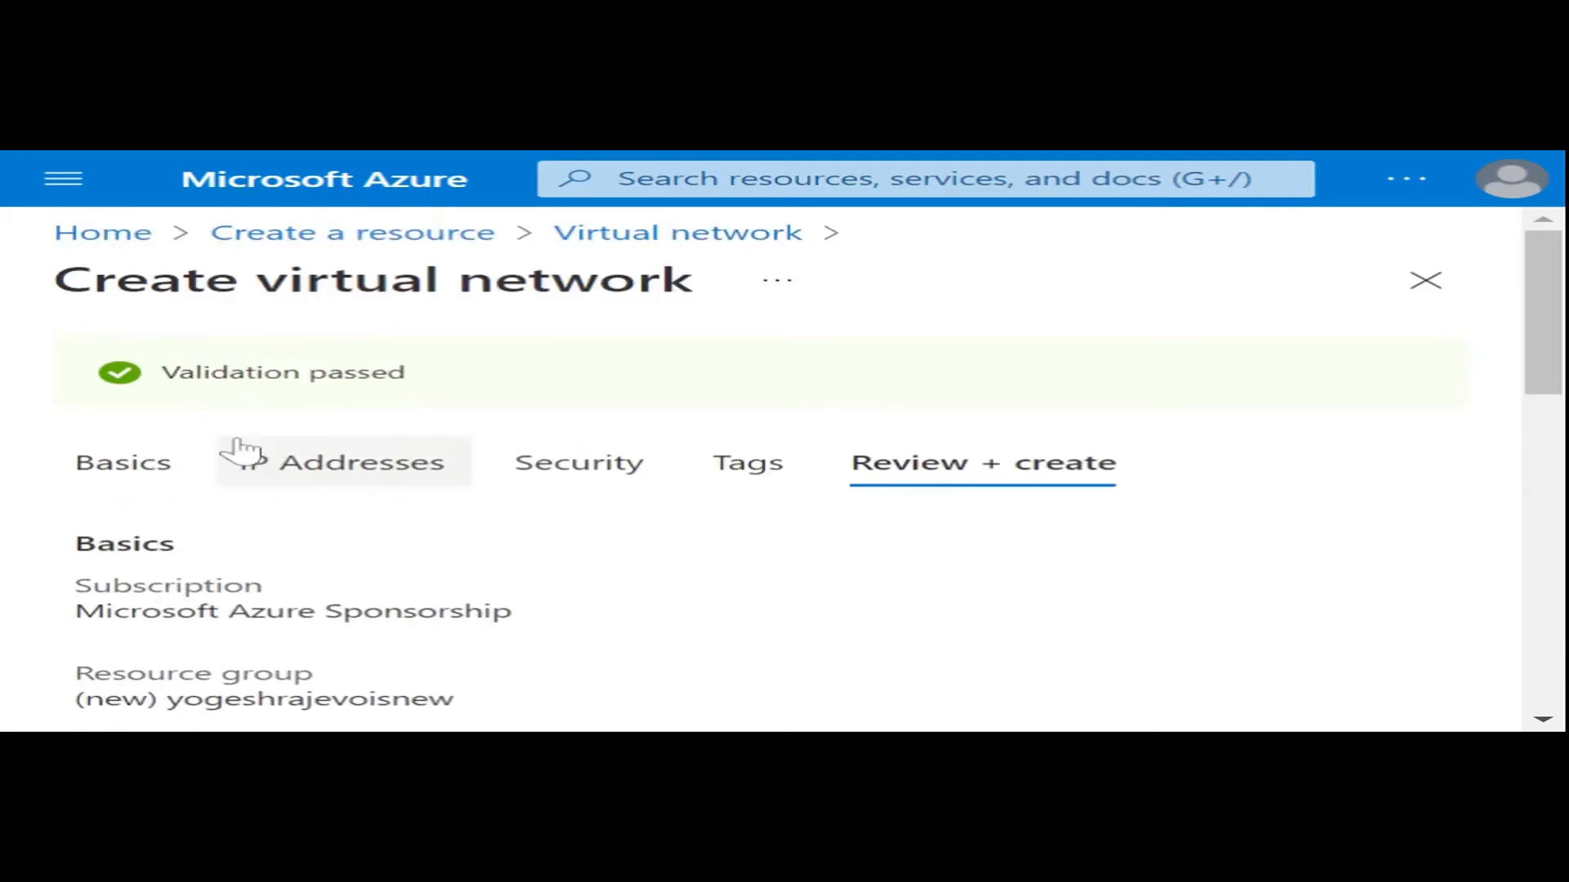
scroll(359, 417, "down", 10)
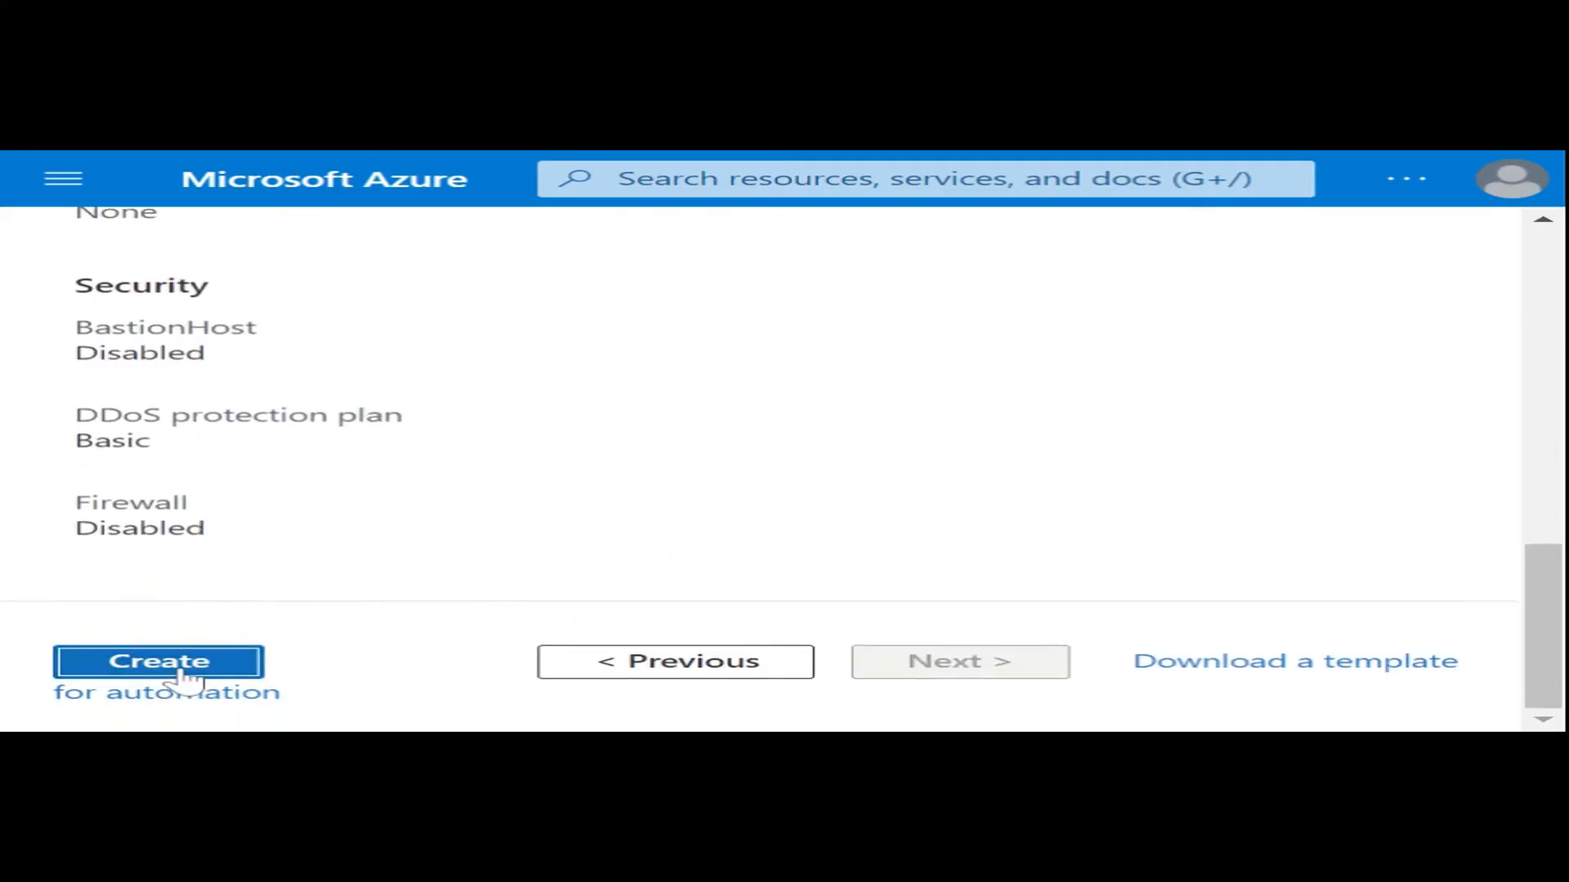
left_click(182, 673)
- Follow the virtual network's deployment and open the deployed resource
scroll(1132, 515, "up", 3)
scroll(1132, 515, "up", 1)
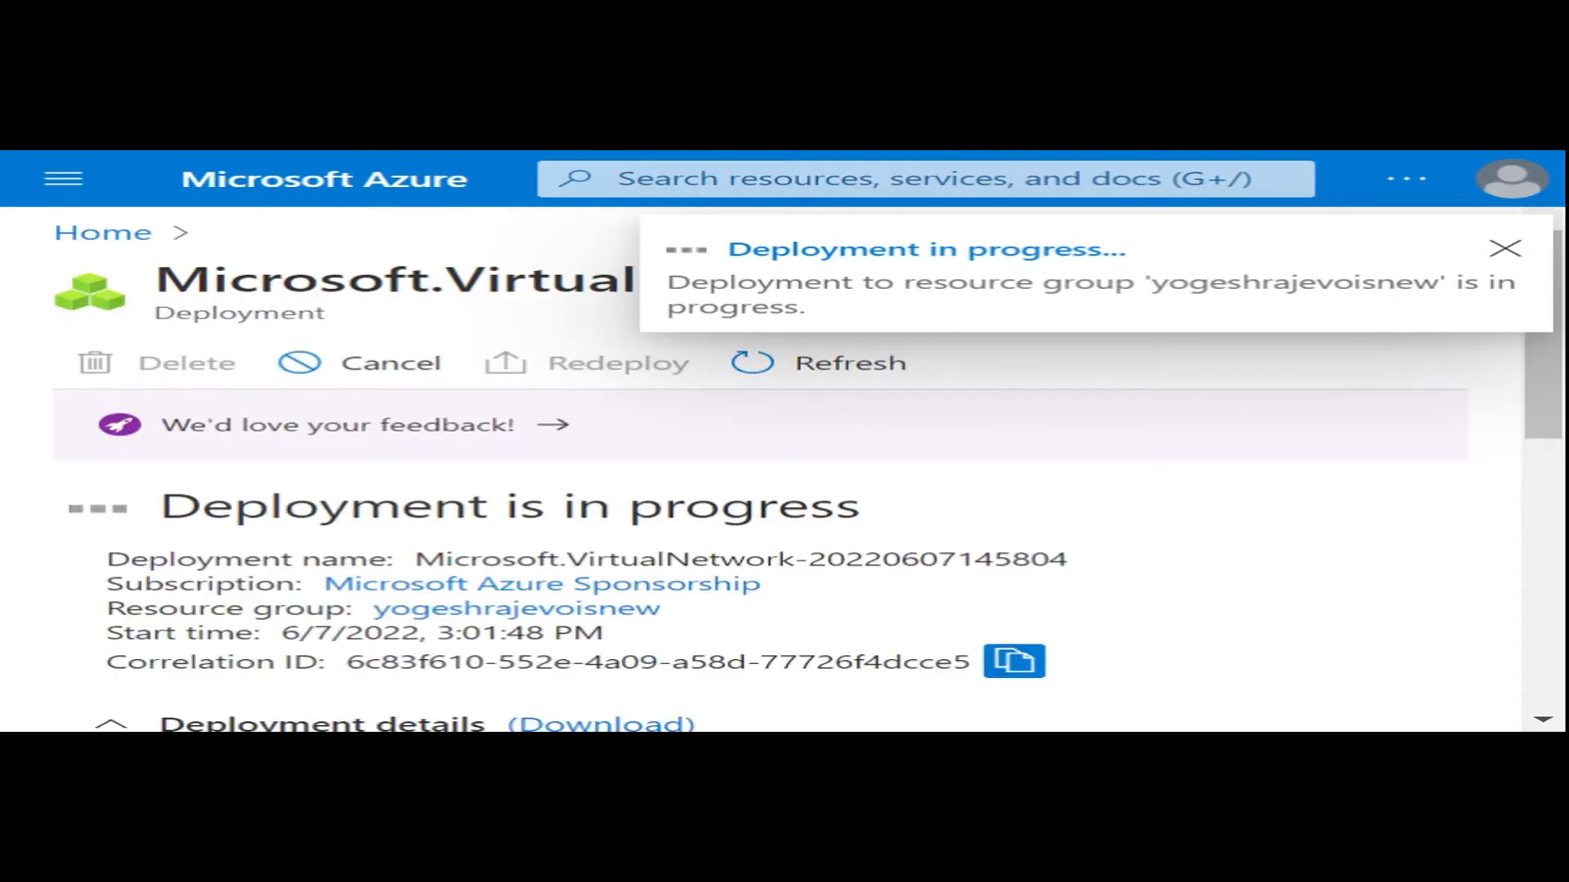
scroll(1032, 531, "down", 2)
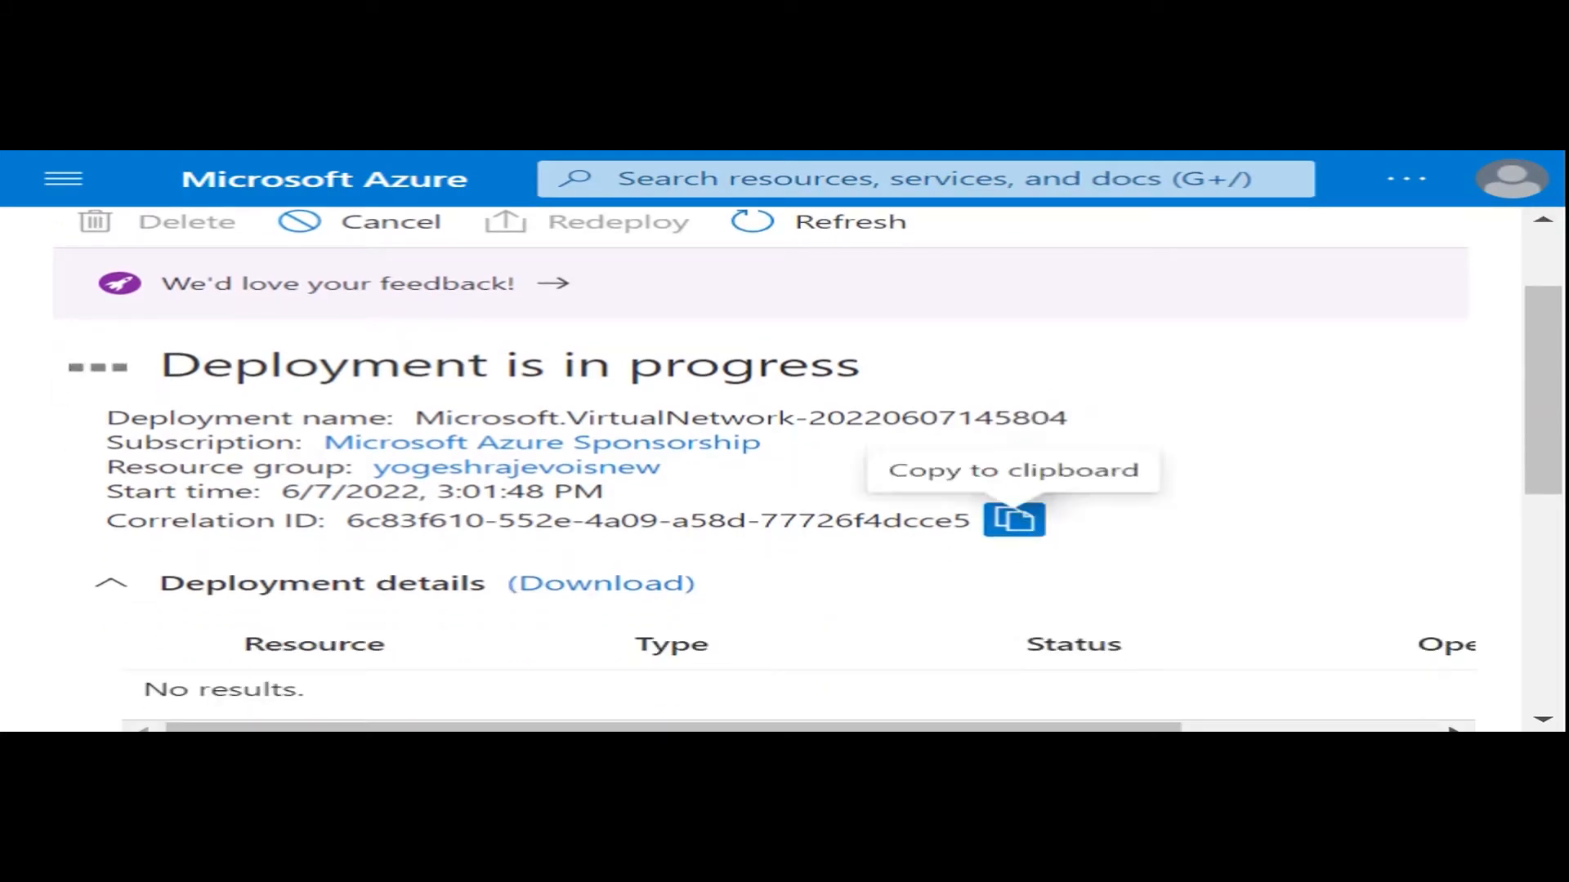
scroll(1229, 489, "down", 2)
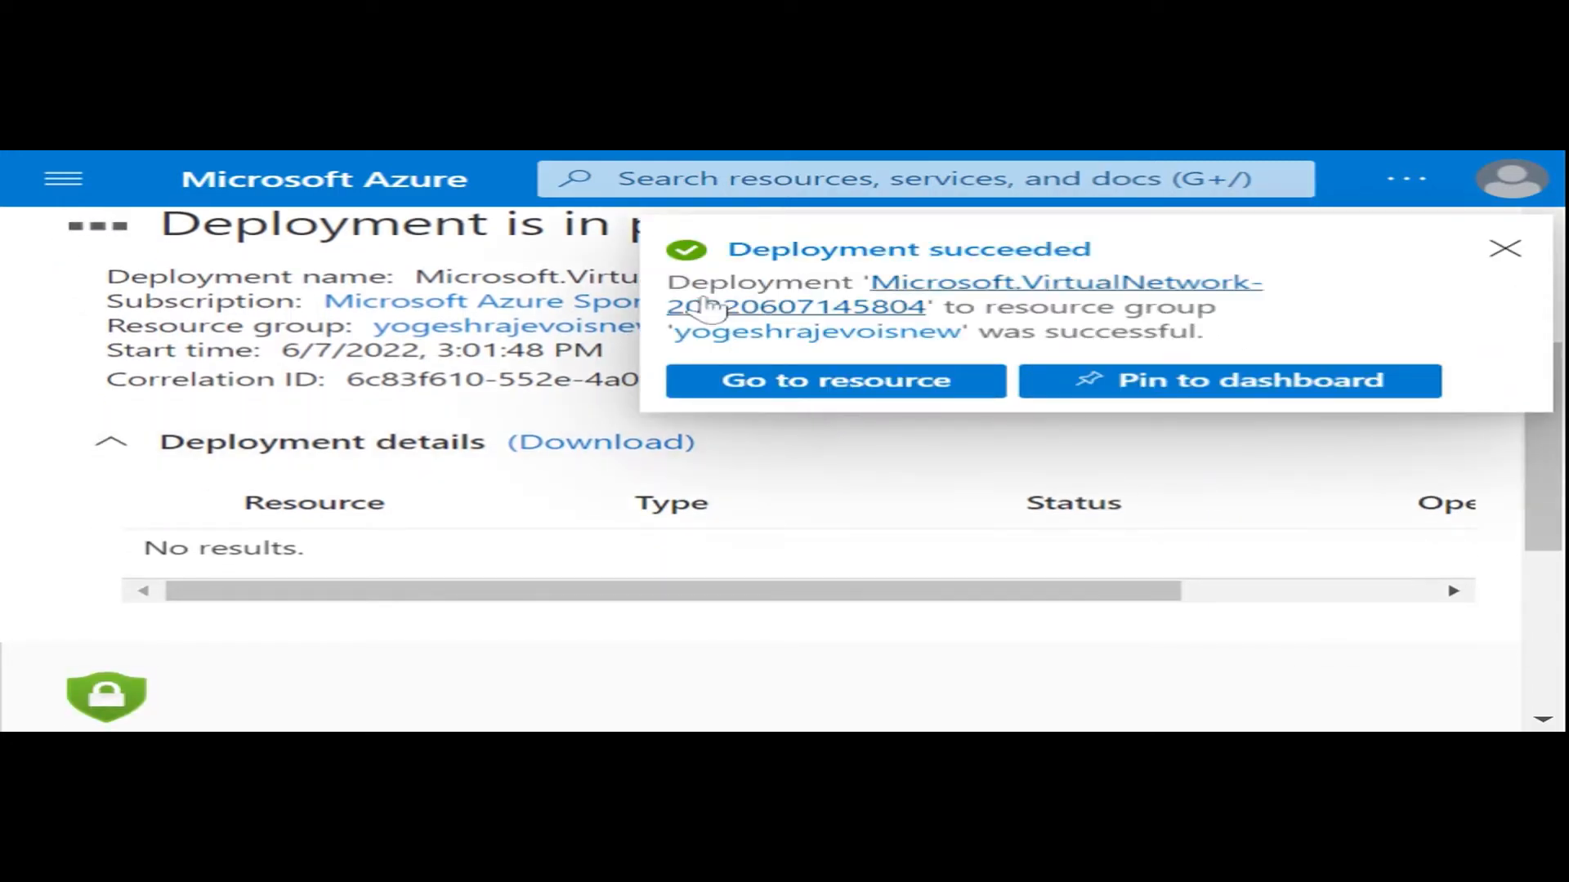
left_click(840, 398)
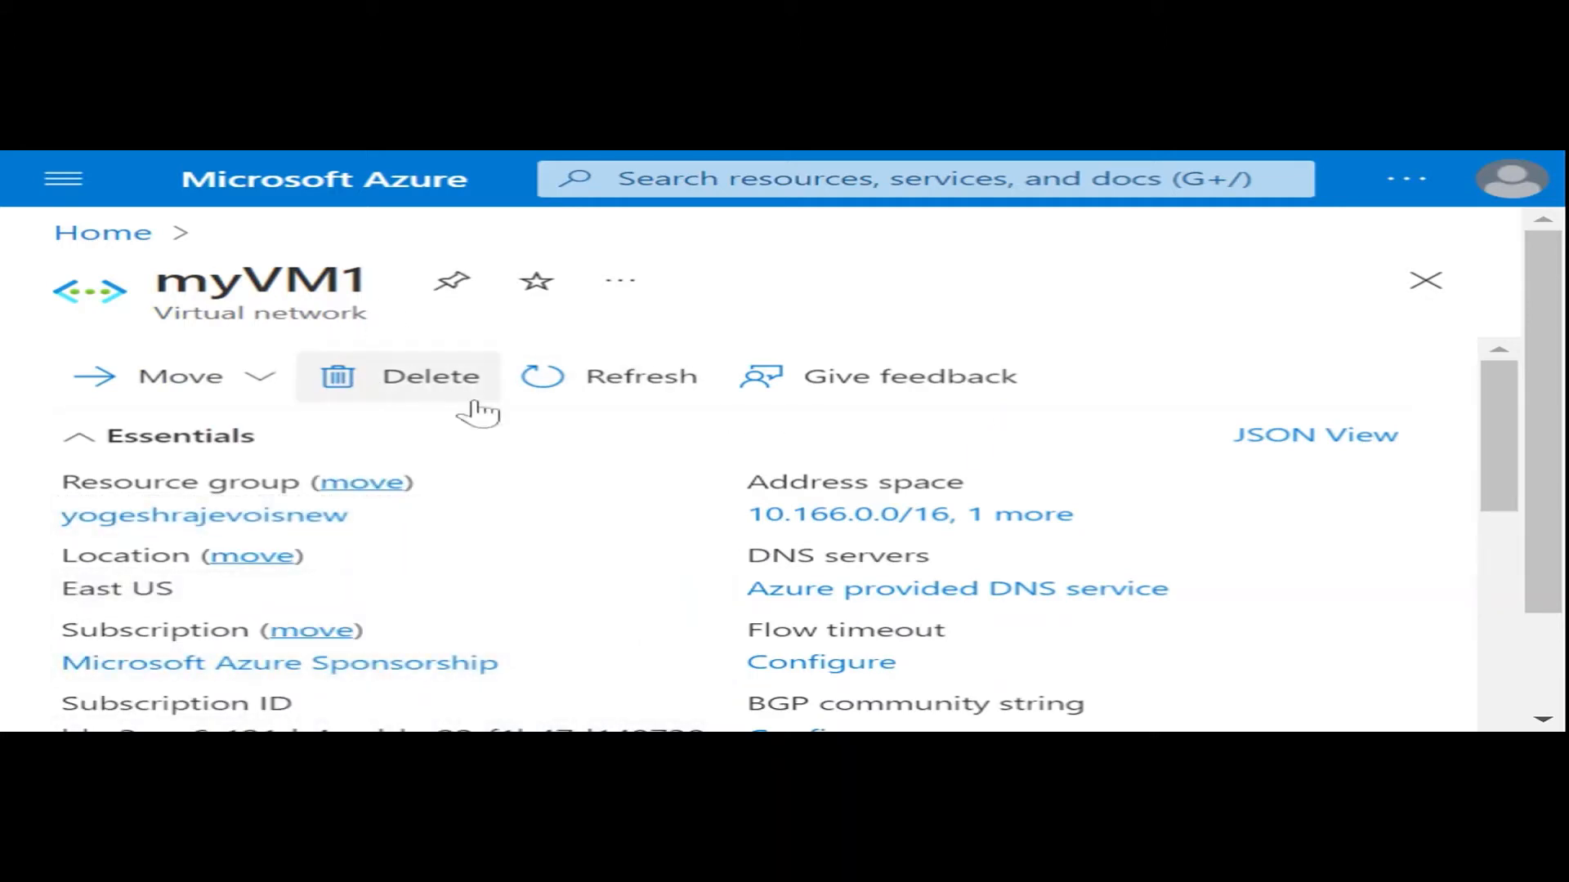
- Examine the essentials and capabilities on the overview page of the myVM1 virtual network
scroll(663, 514, "down", 3)
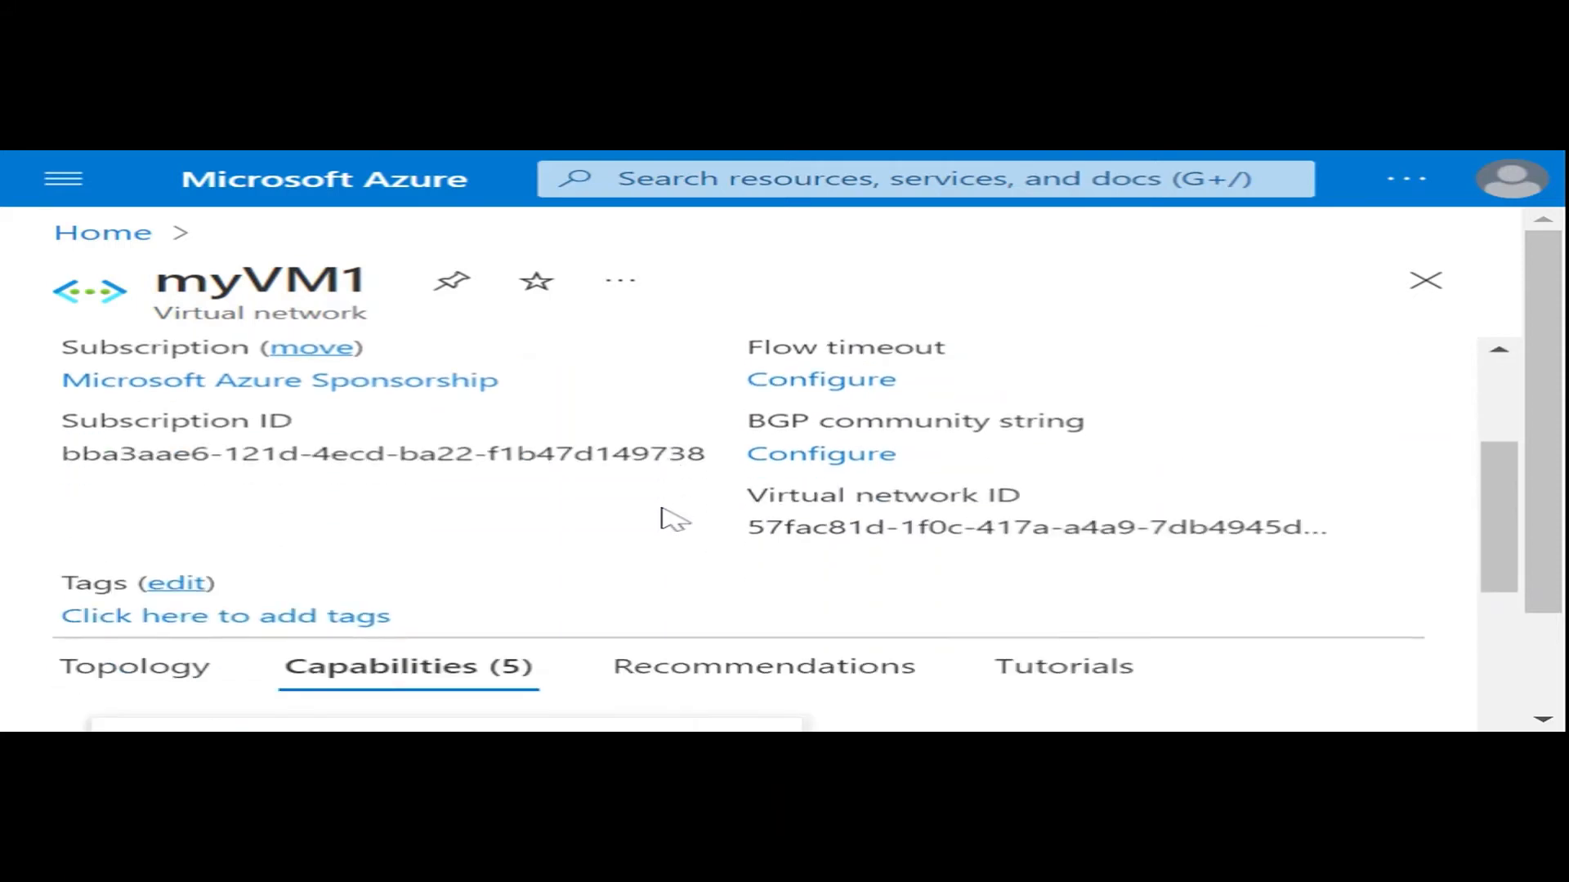
scroll(662, 513, "up", 3)
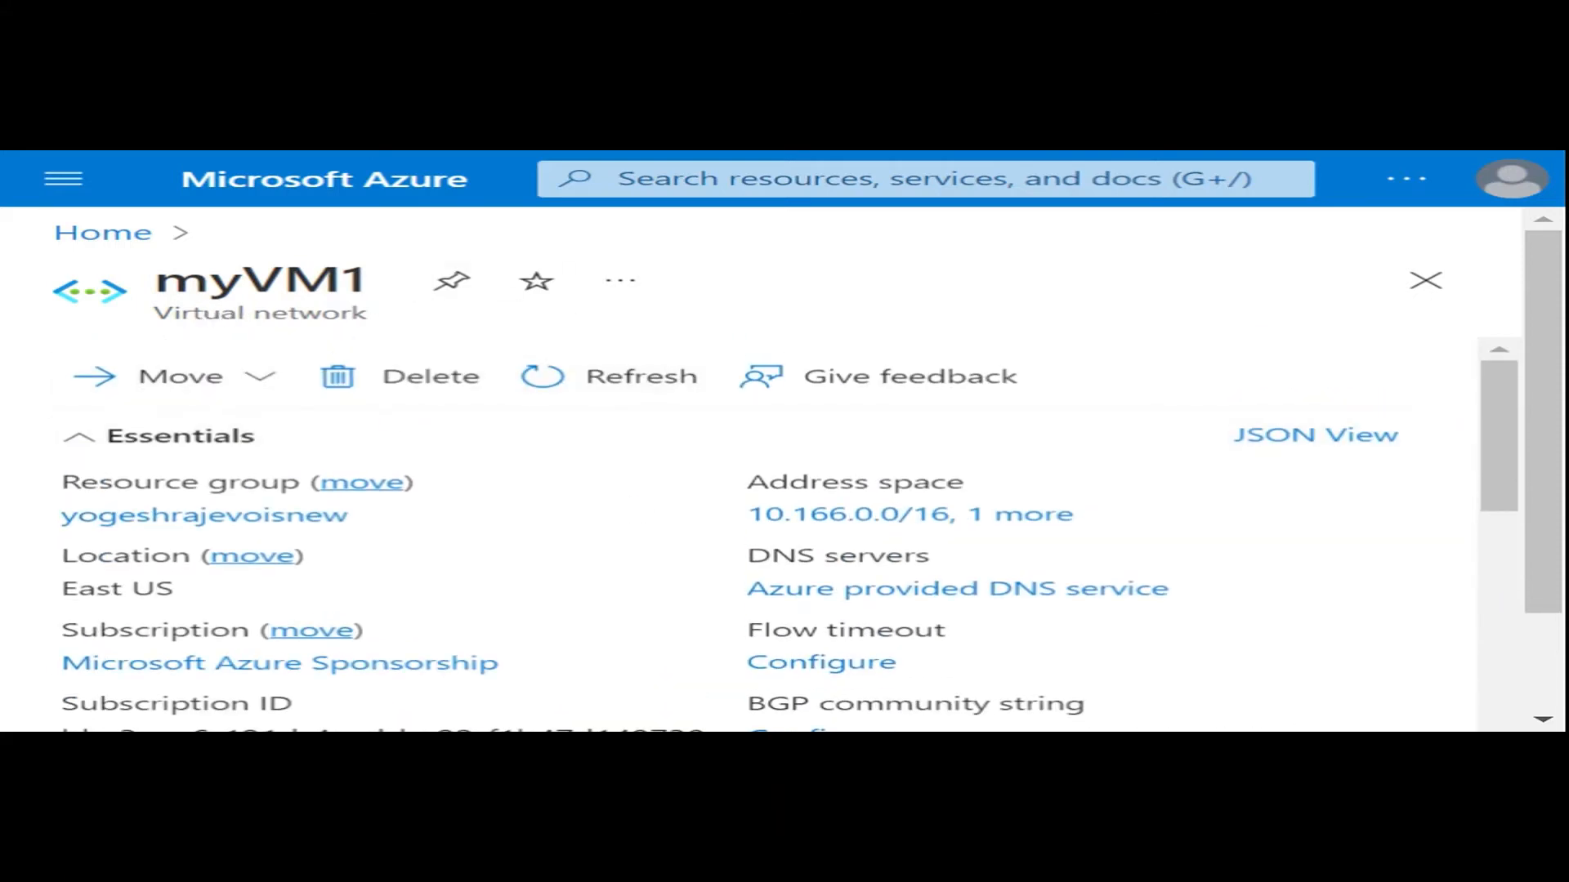
scroll(886, 582, "down", 9)
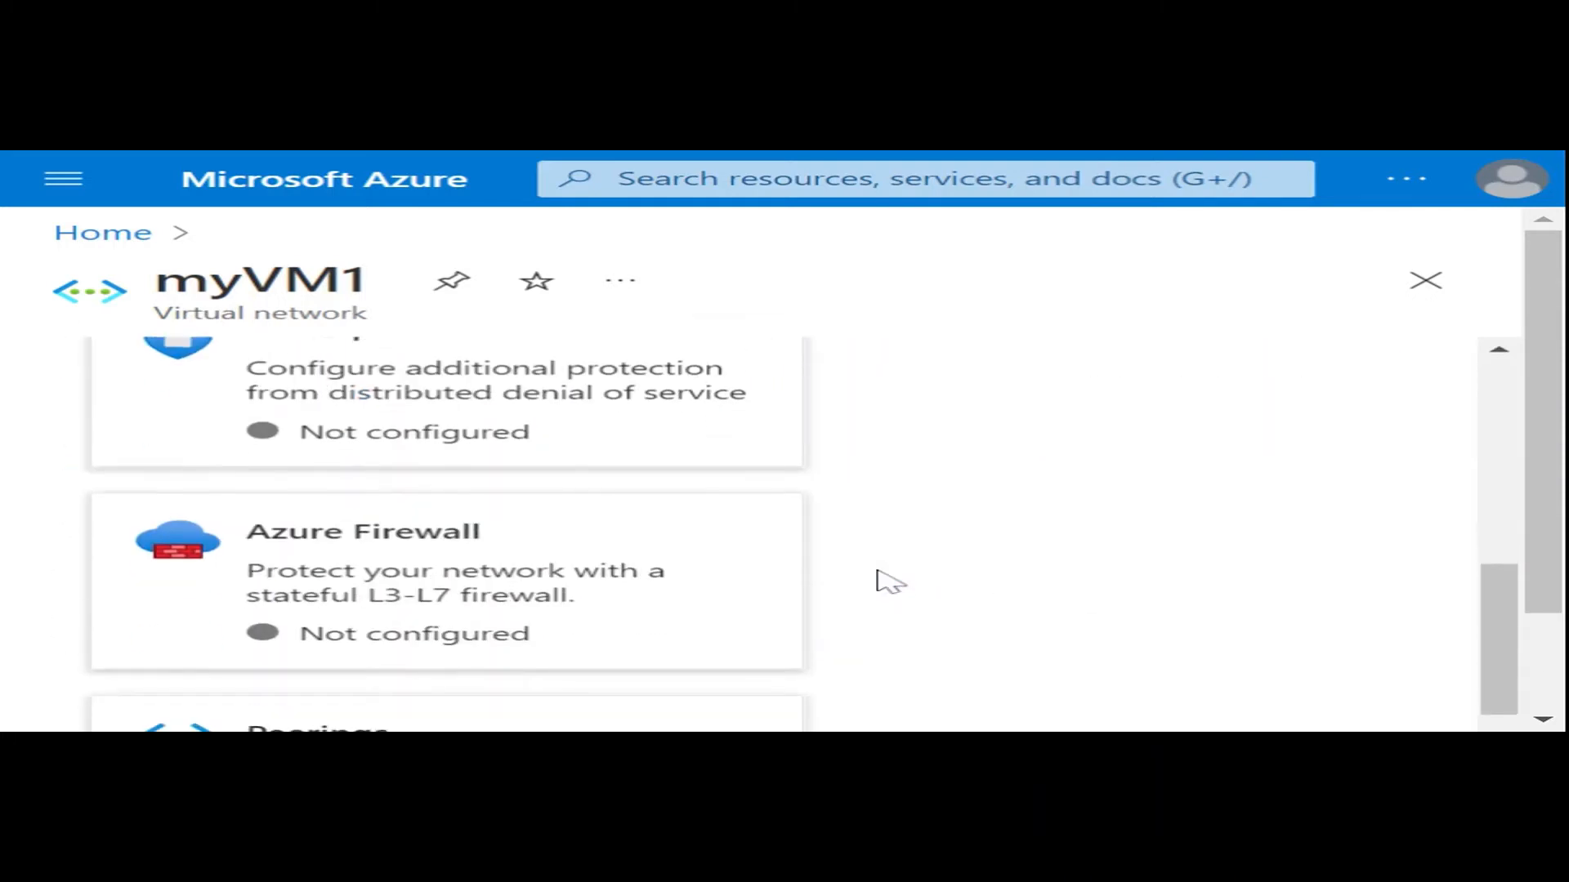
scroll(889, 582, "down", 5)
scroll(887, 582, "up", 12)
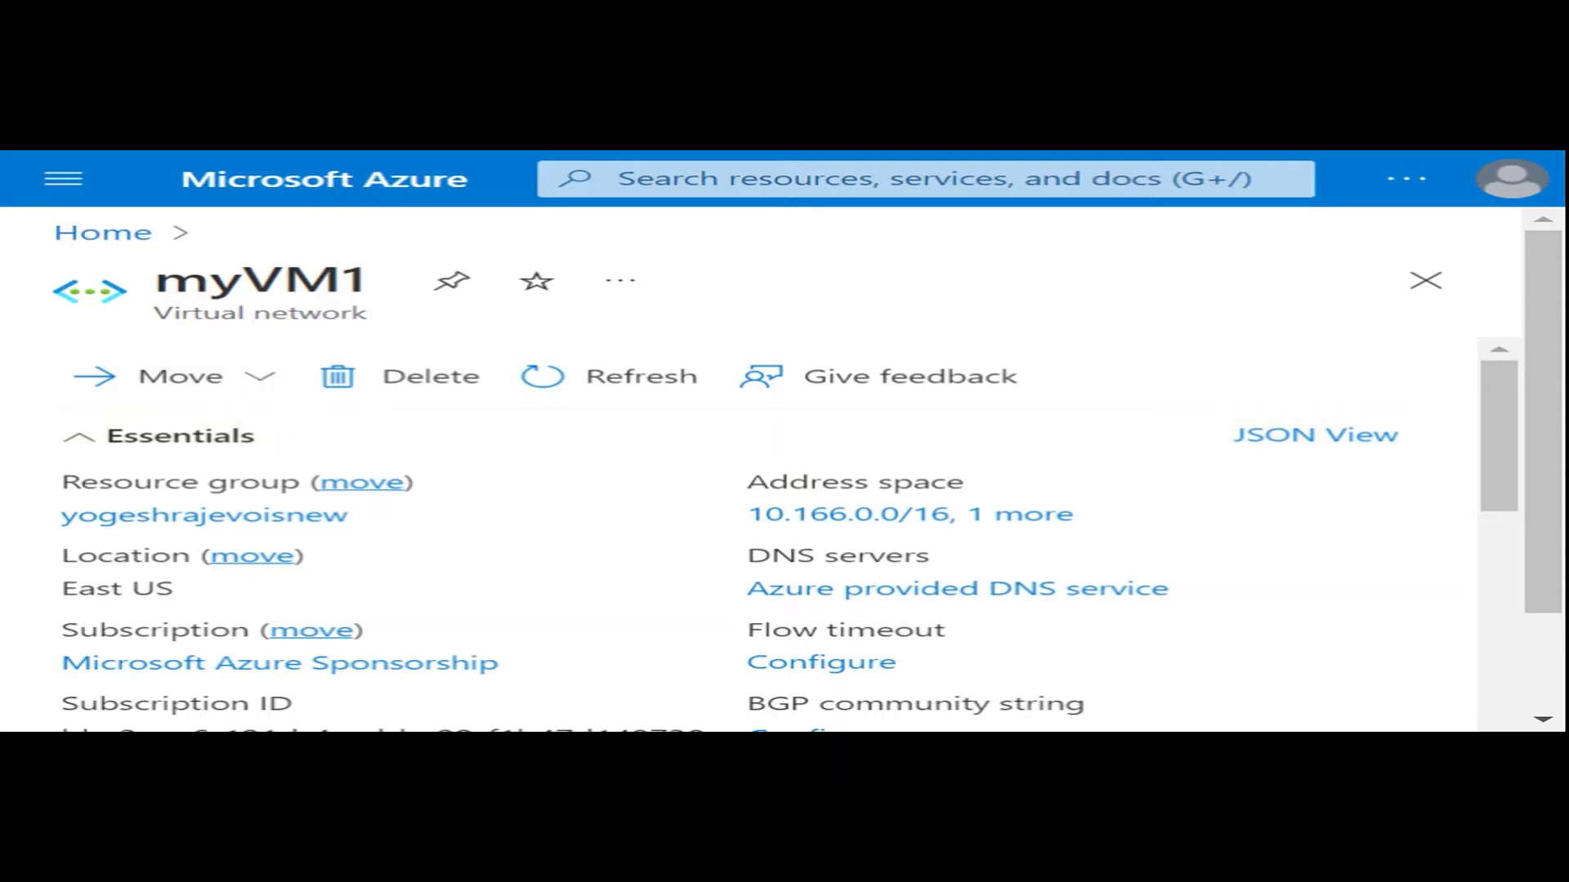
left_click_drag(153, 280, 367, 280)
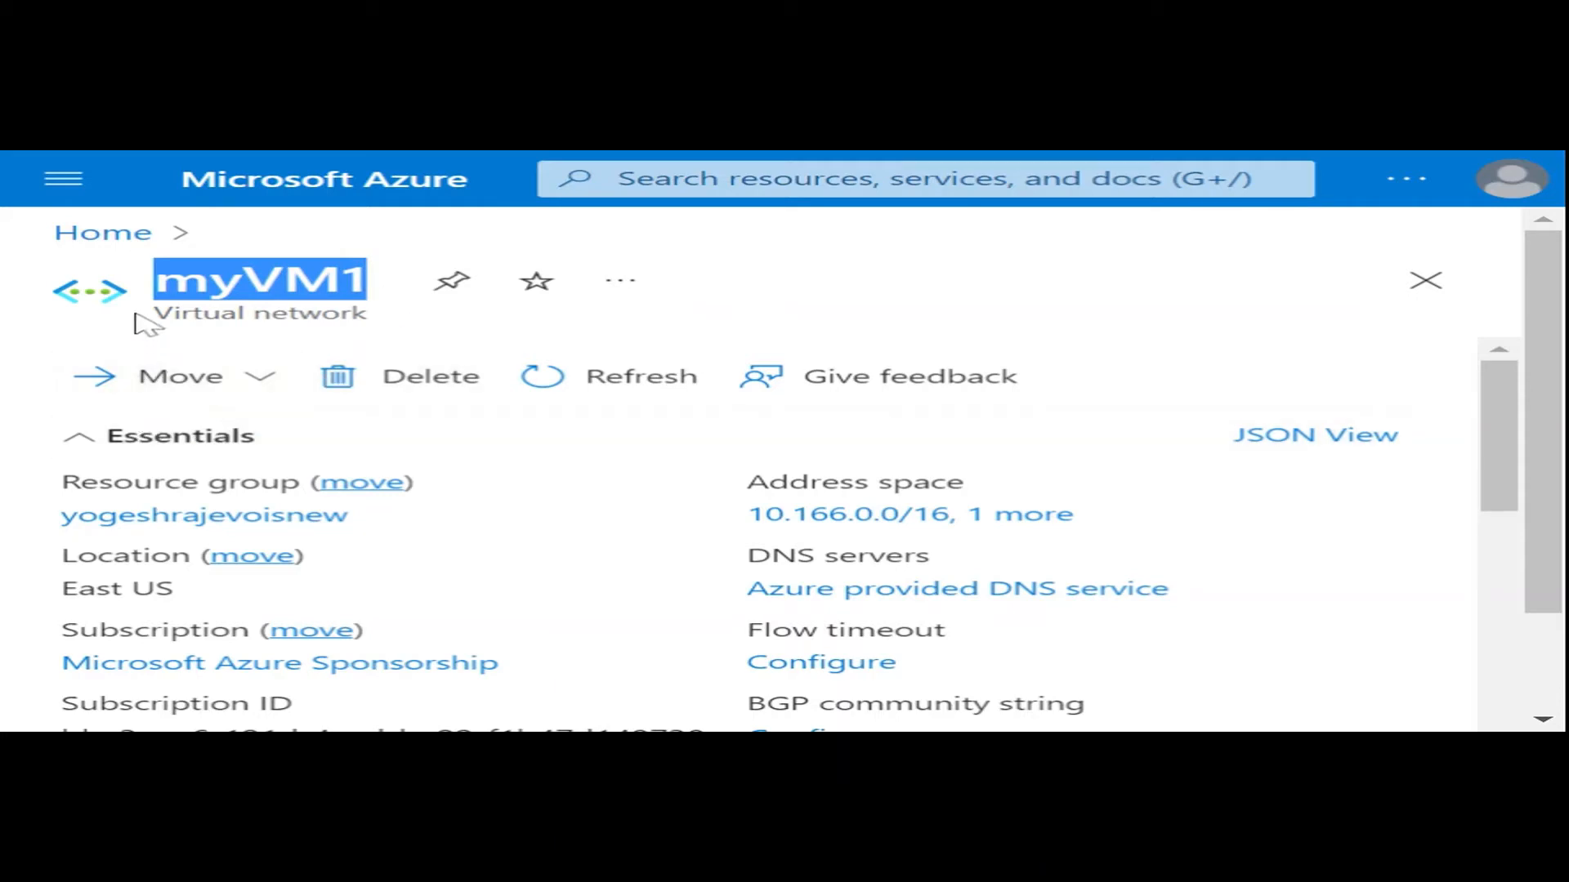
- Start creating a virtual machine resource and assign it to the owner's existing resource group ending in "new"
left_click(102, 237)
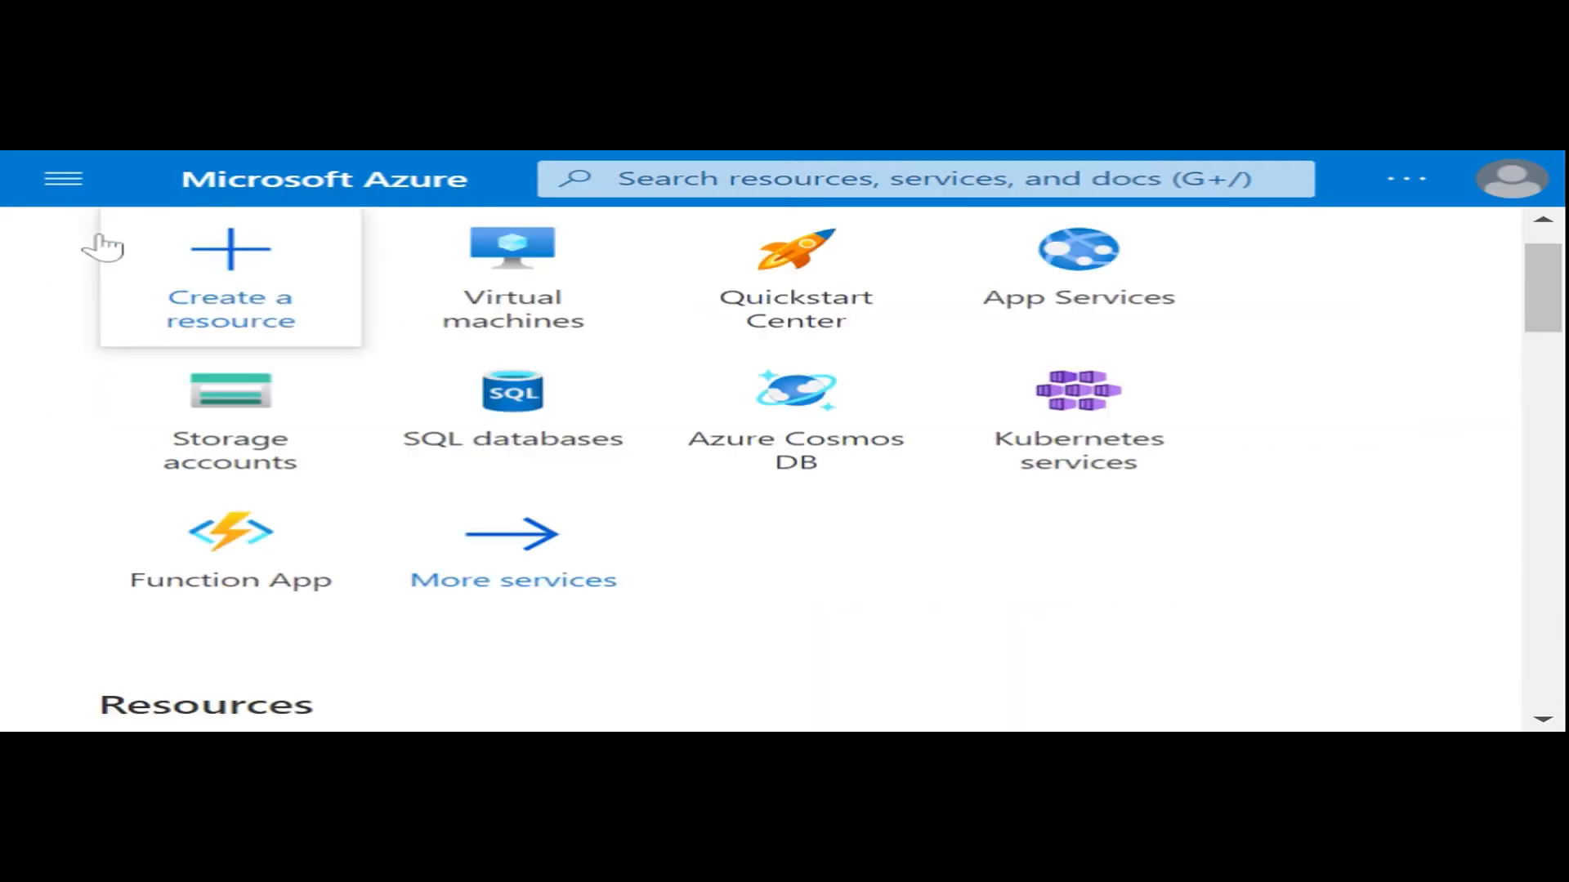
left_click(217, 280)
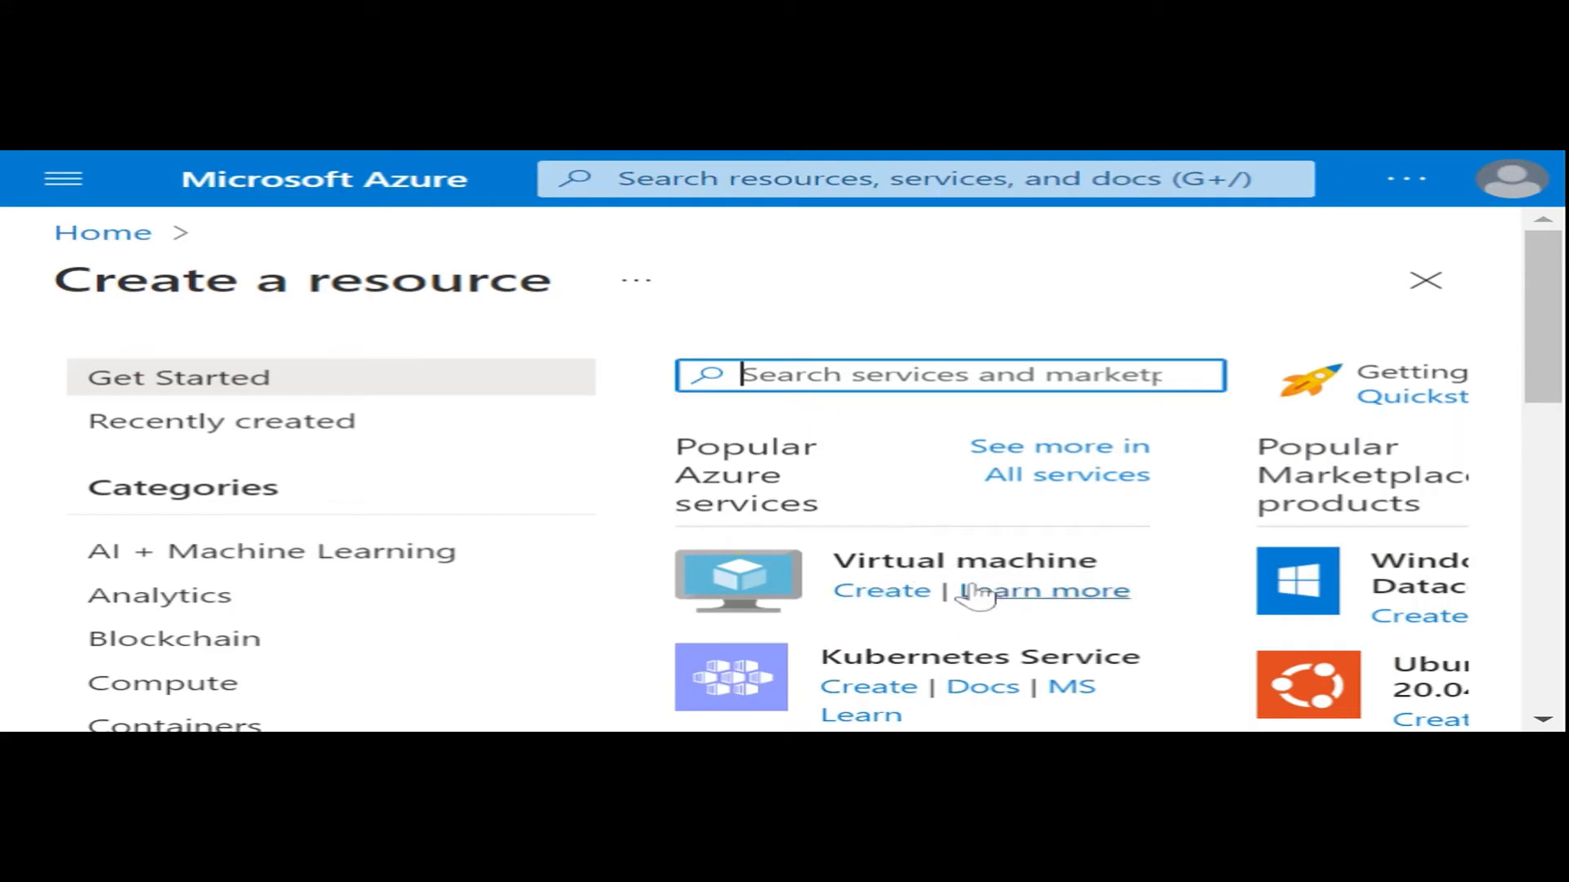
left_click(889, 599)
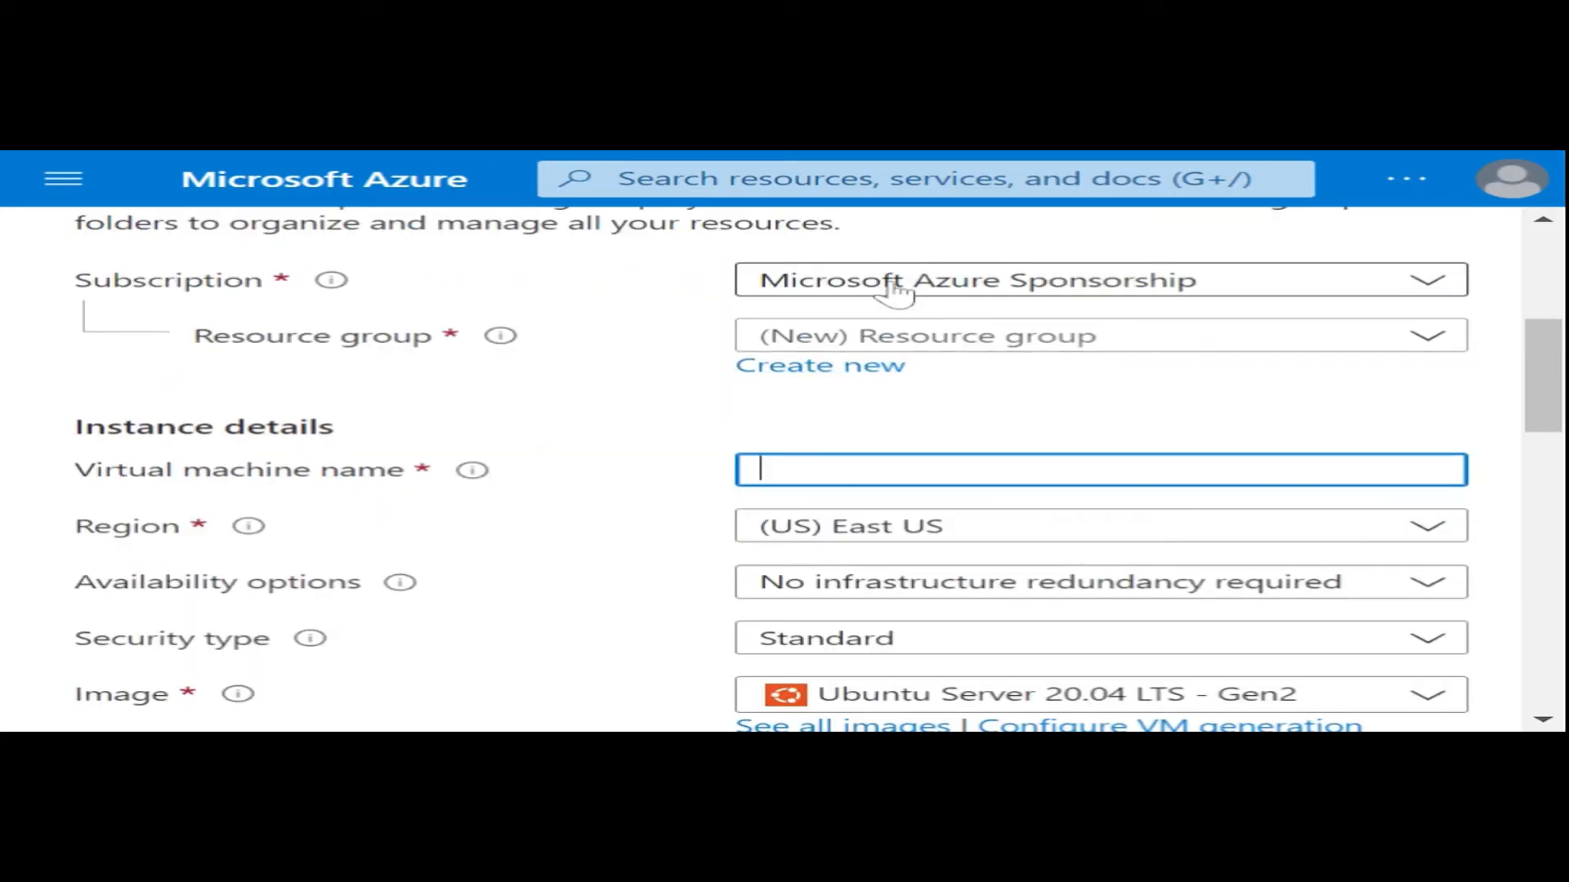
left_click(896, 342)
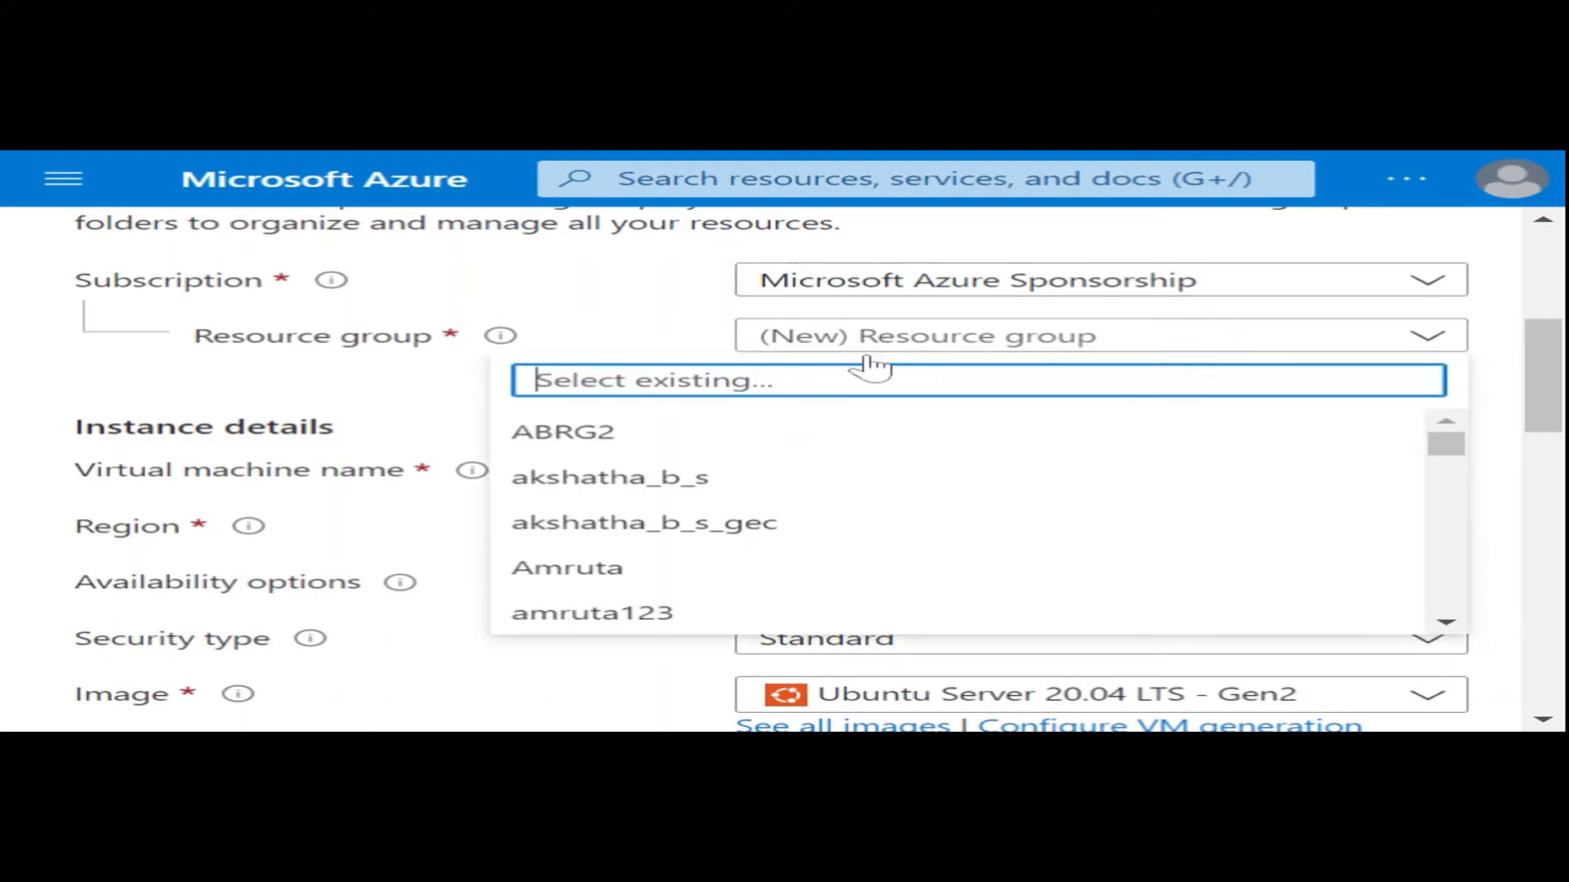
type("vo")
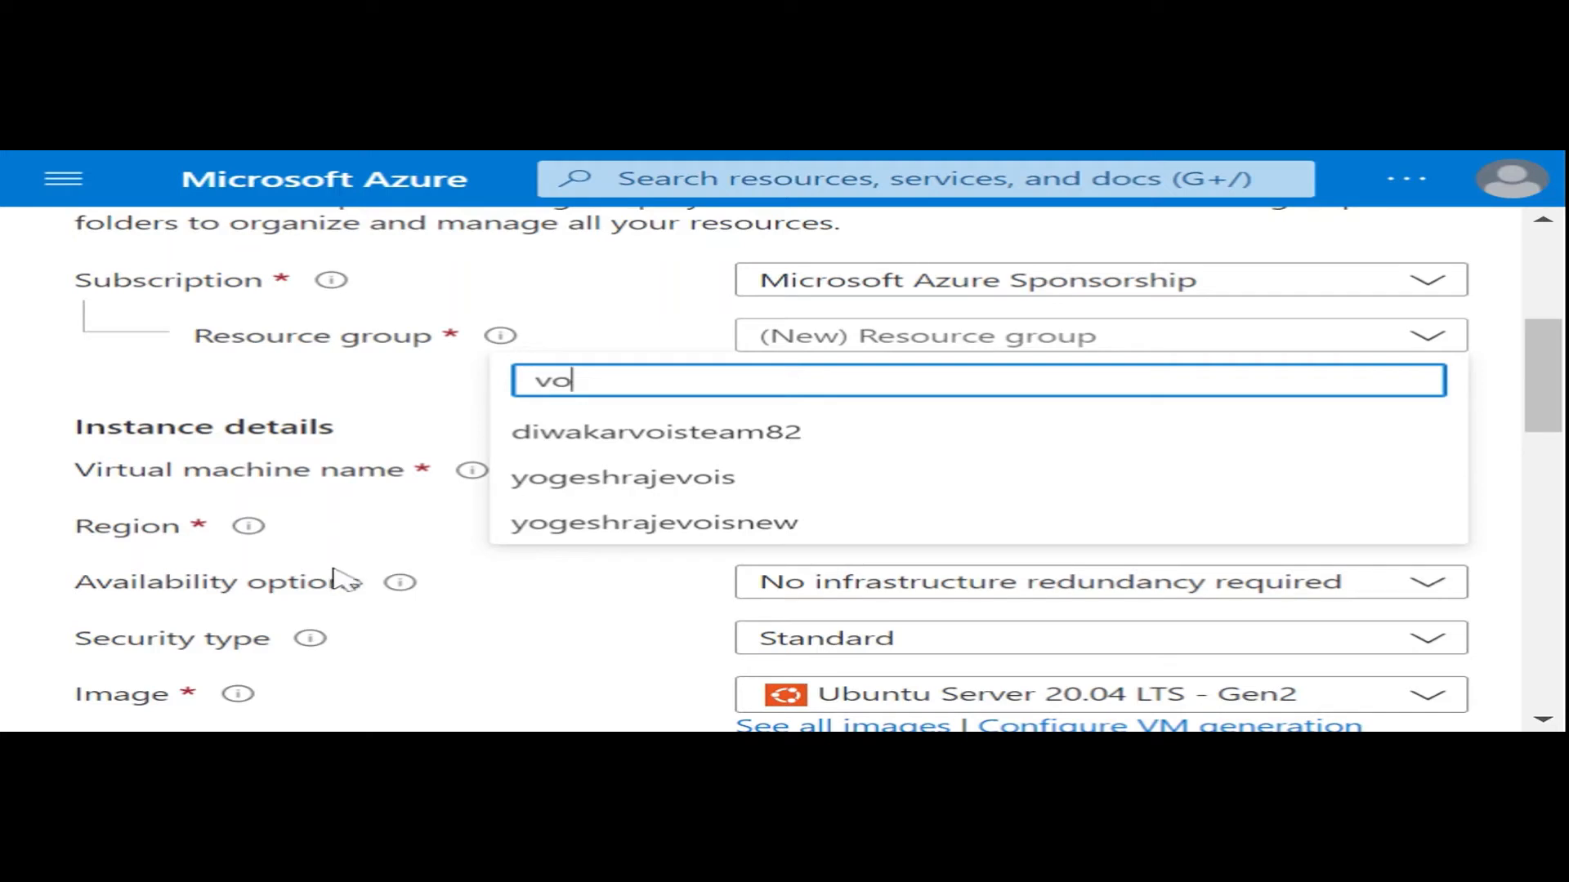
left_click(648, 520)
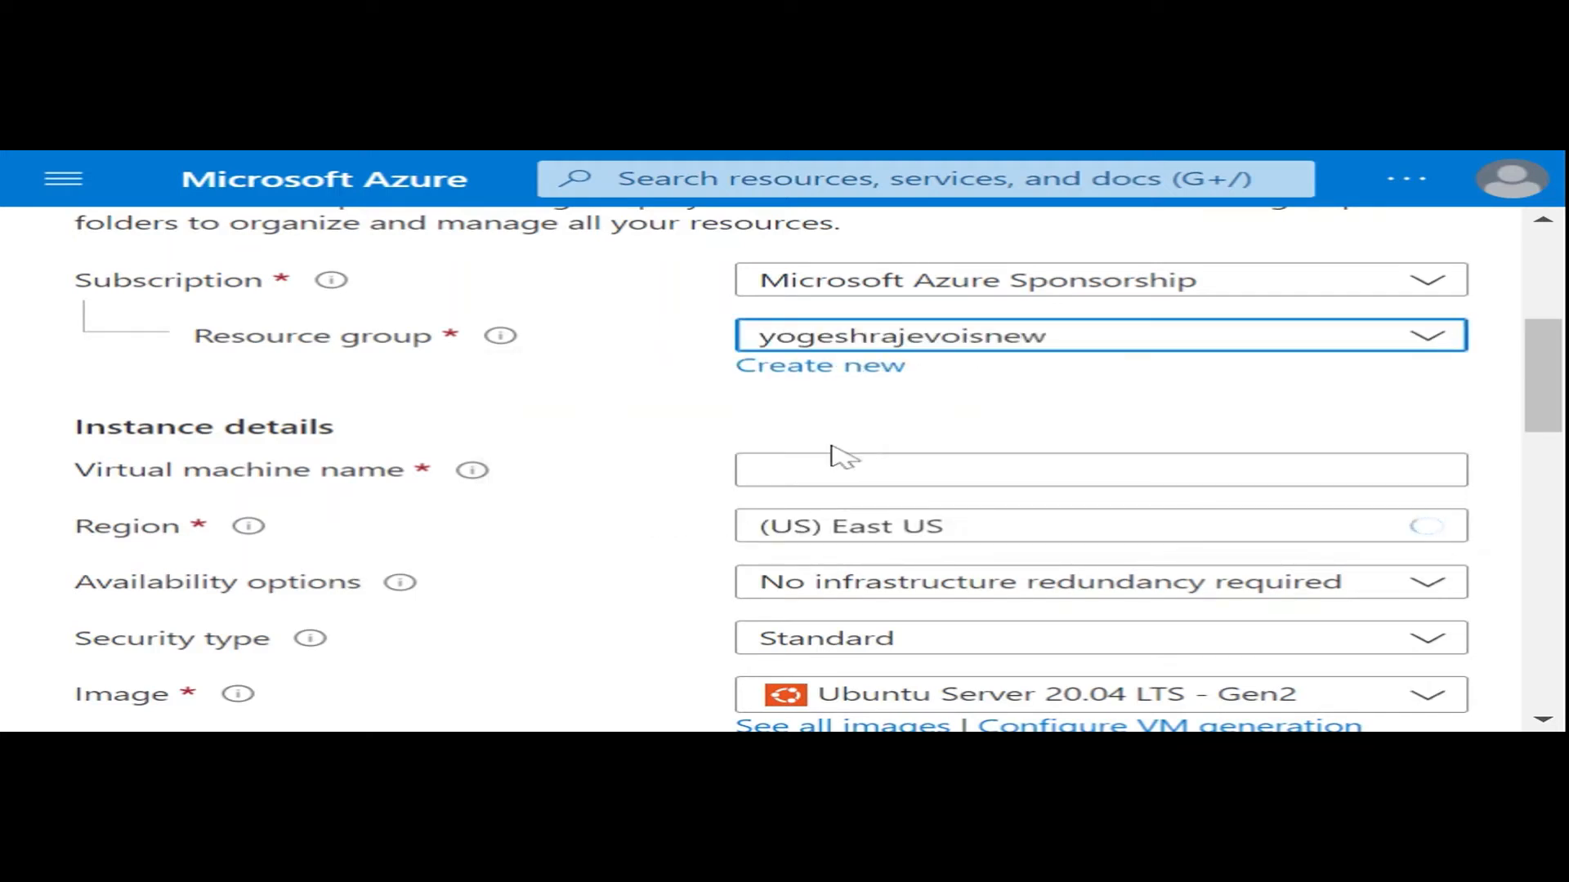
- Name the virtual machine myVM3 and check its administrator account and inbound port settings
left_click(820, 469)
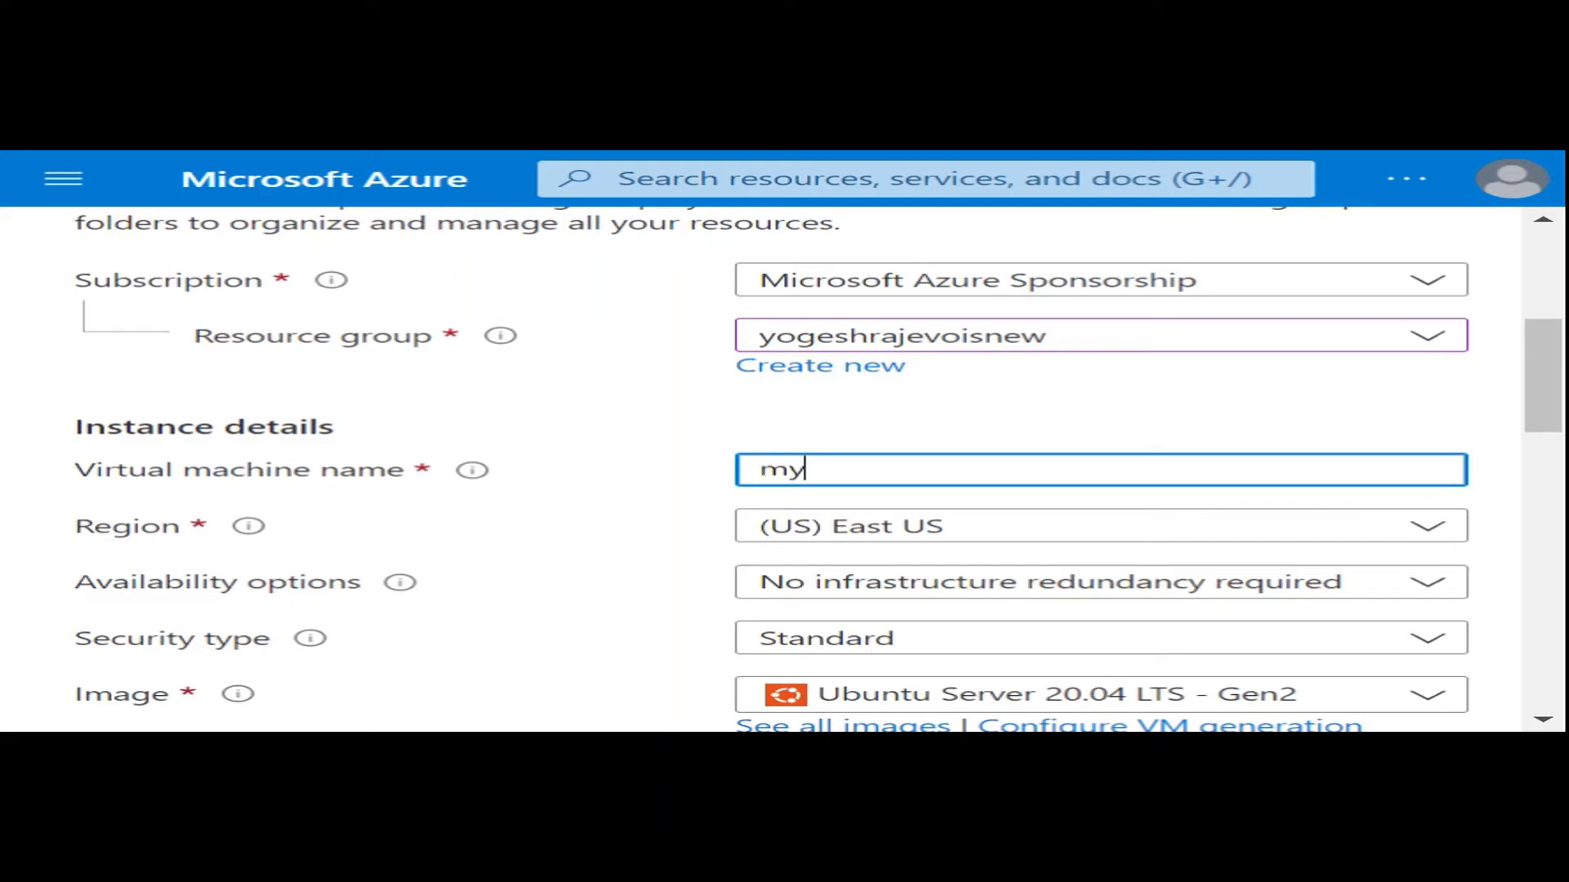
type("myVM3")
scroll(818, 478, "down", 3)
scroll(817, 478, "down", 6)
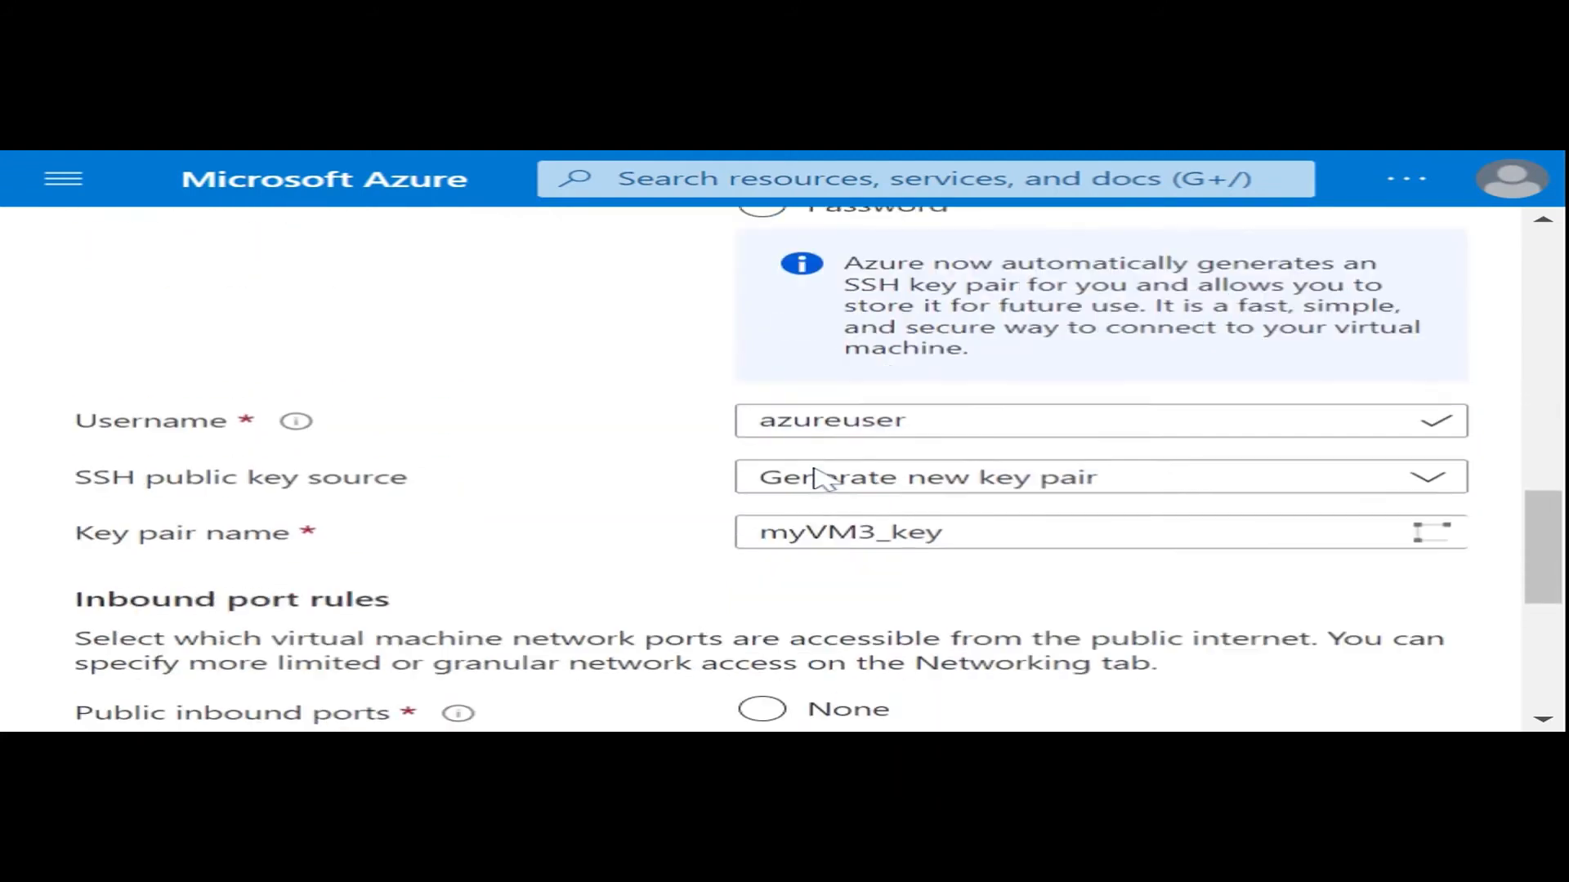
scroll(822, 478, "down", 6)
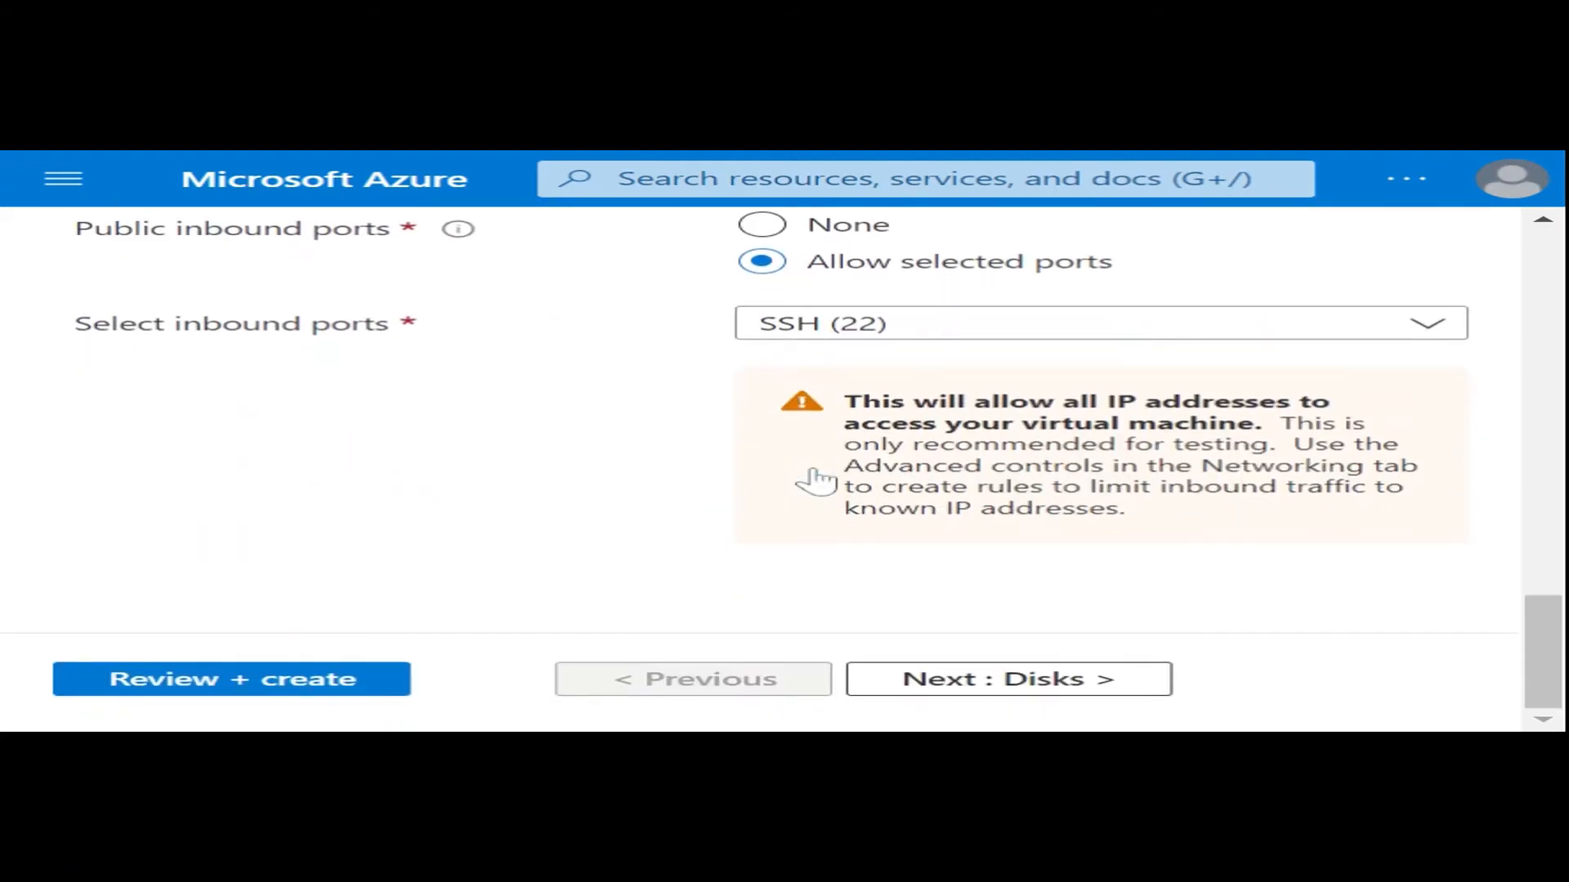
- Continue past the disk options to the virtual machine's networking settings and check the network interface options
left_click(973, 689)
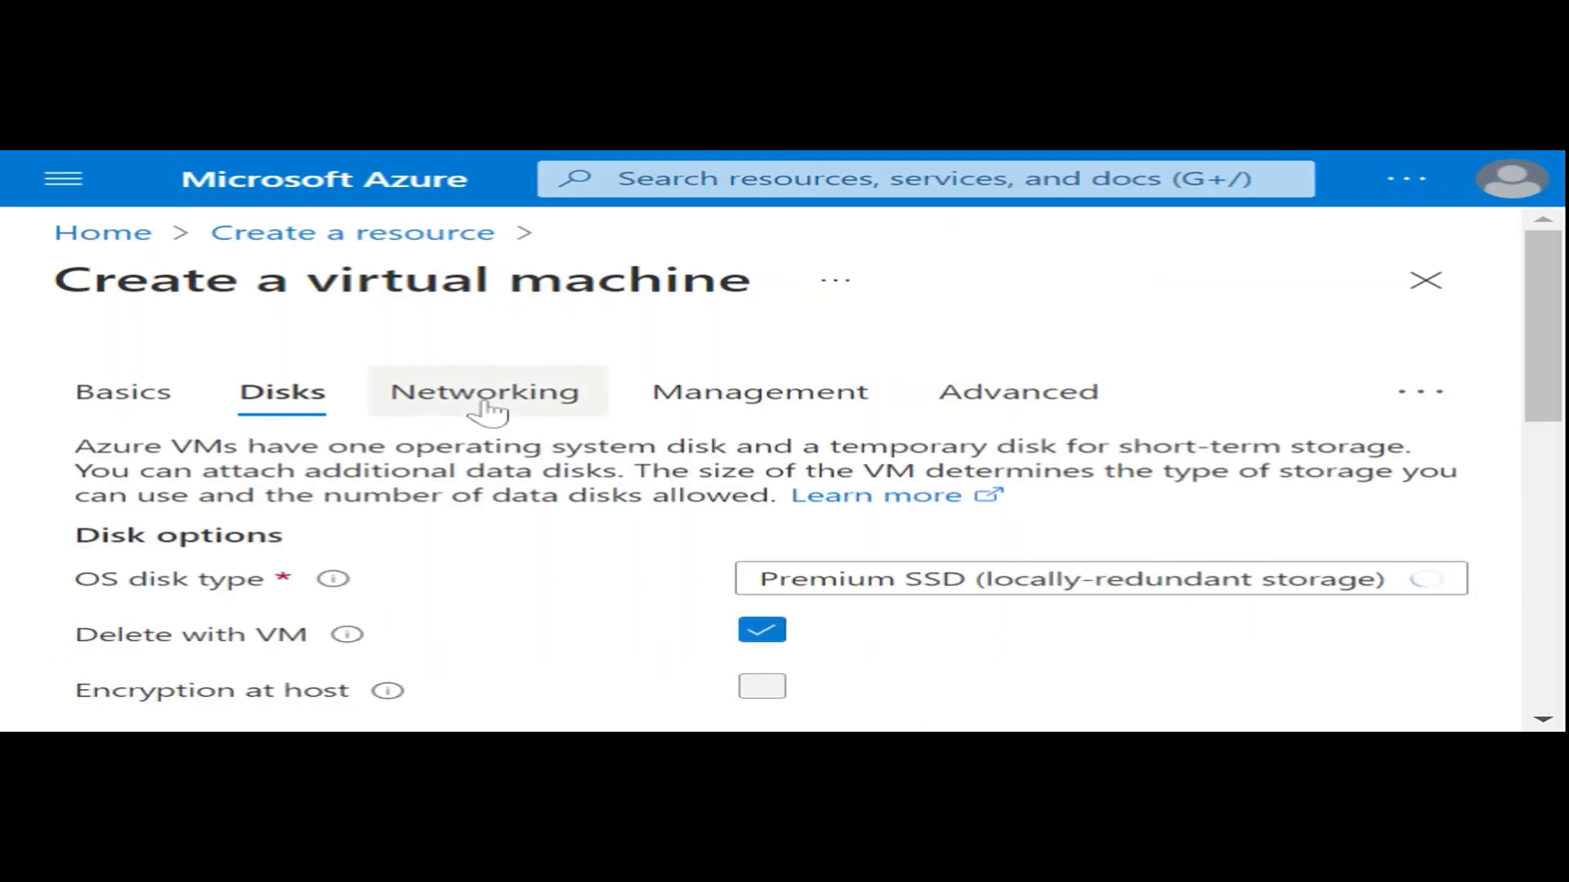
left_click(488, 401)
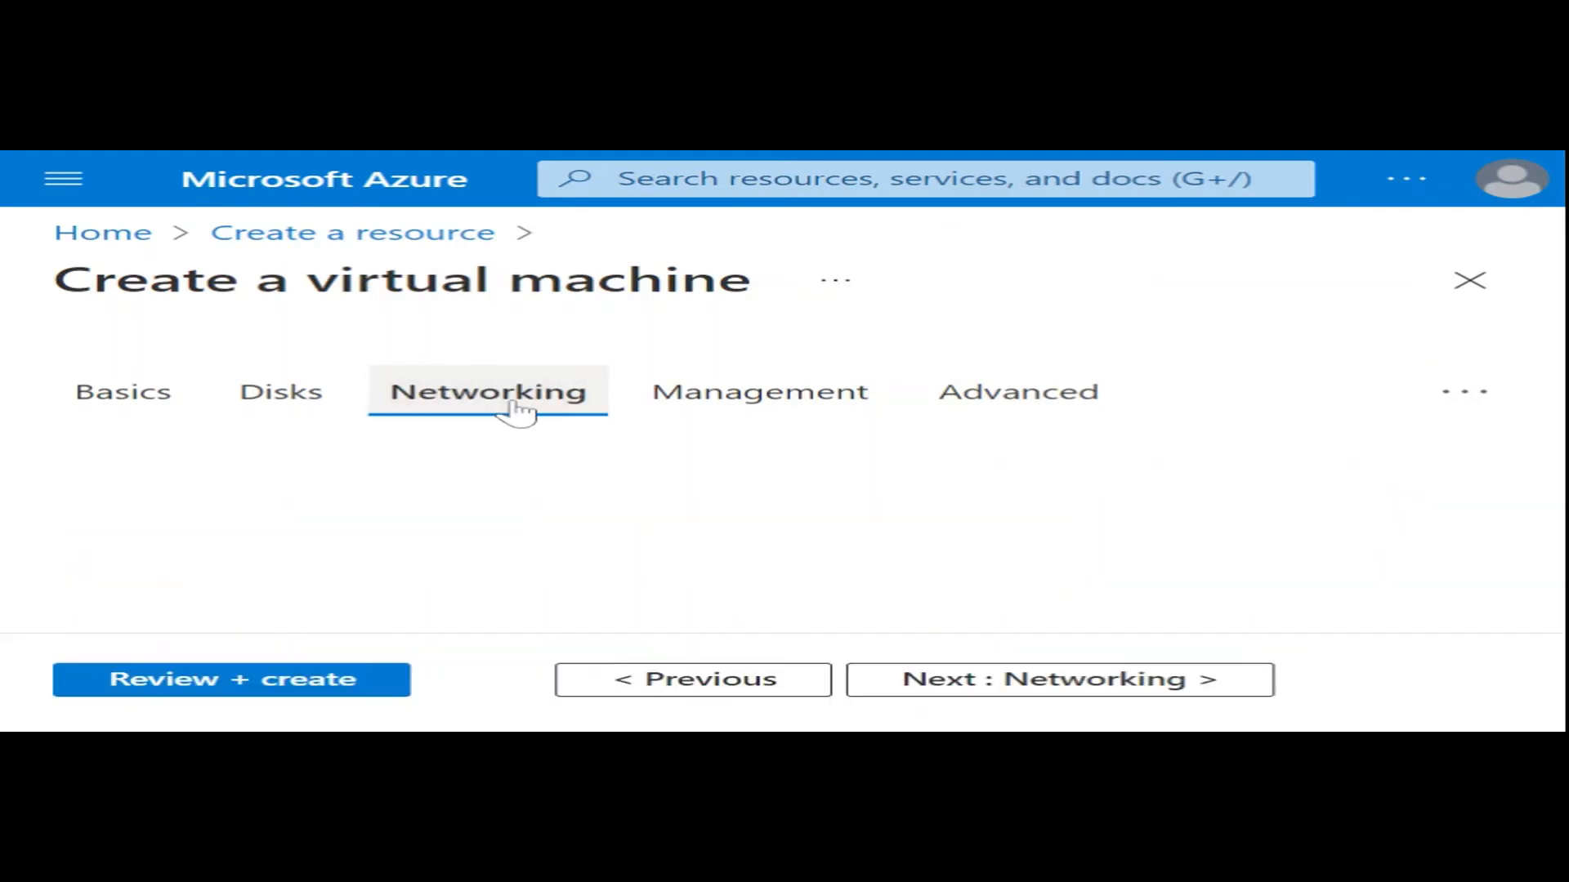
scroll(664, 415, "down", 7)
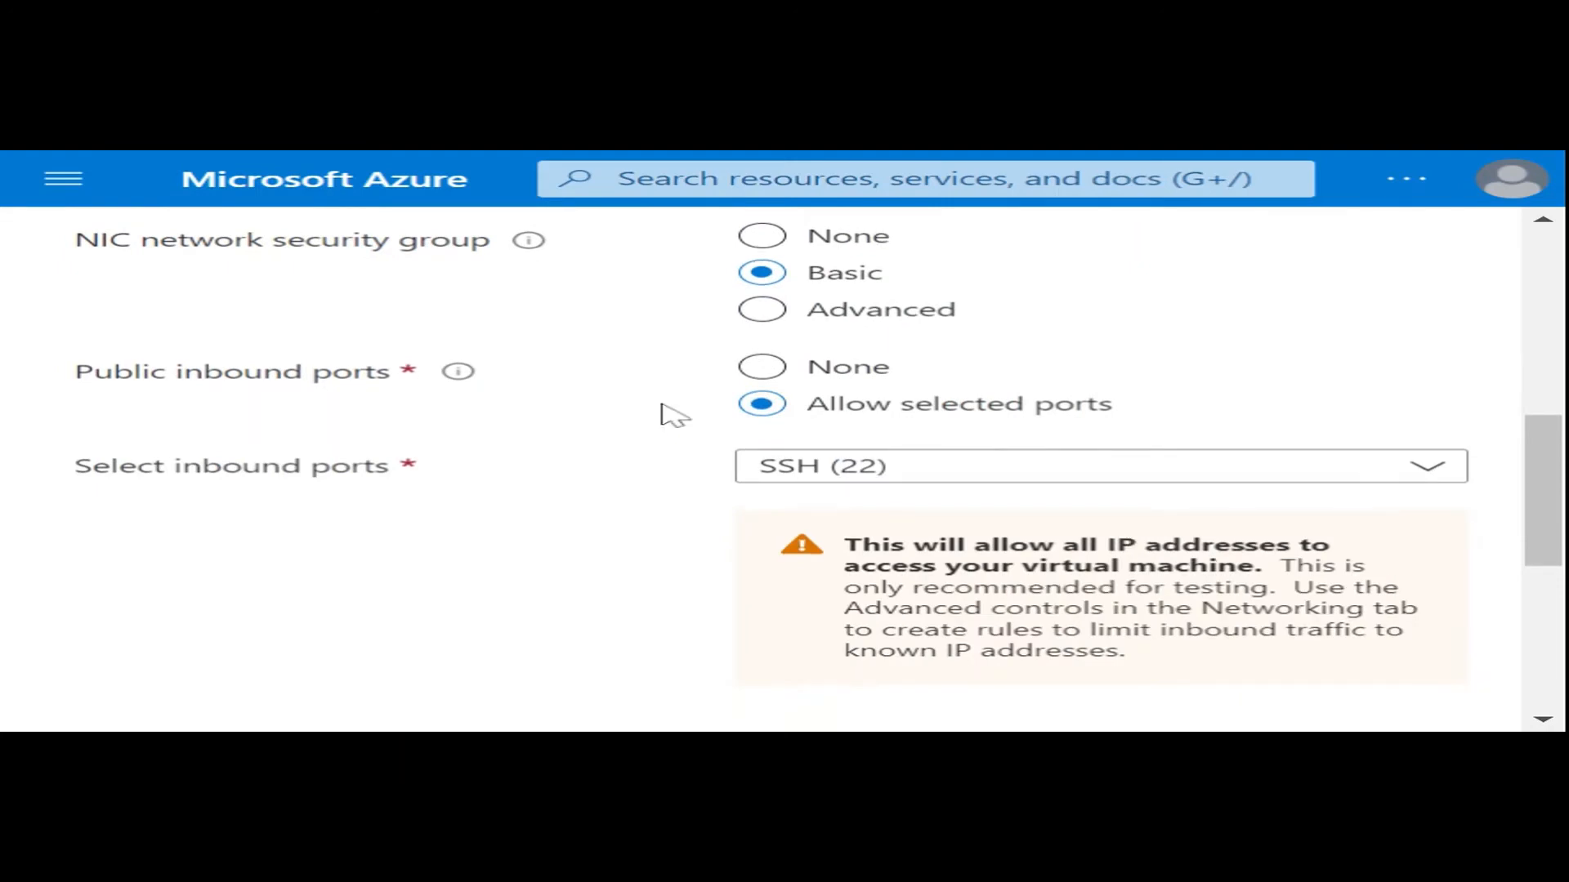
scroll(663, 415, "up", 2)
scroll(663, 415, "up", 2)
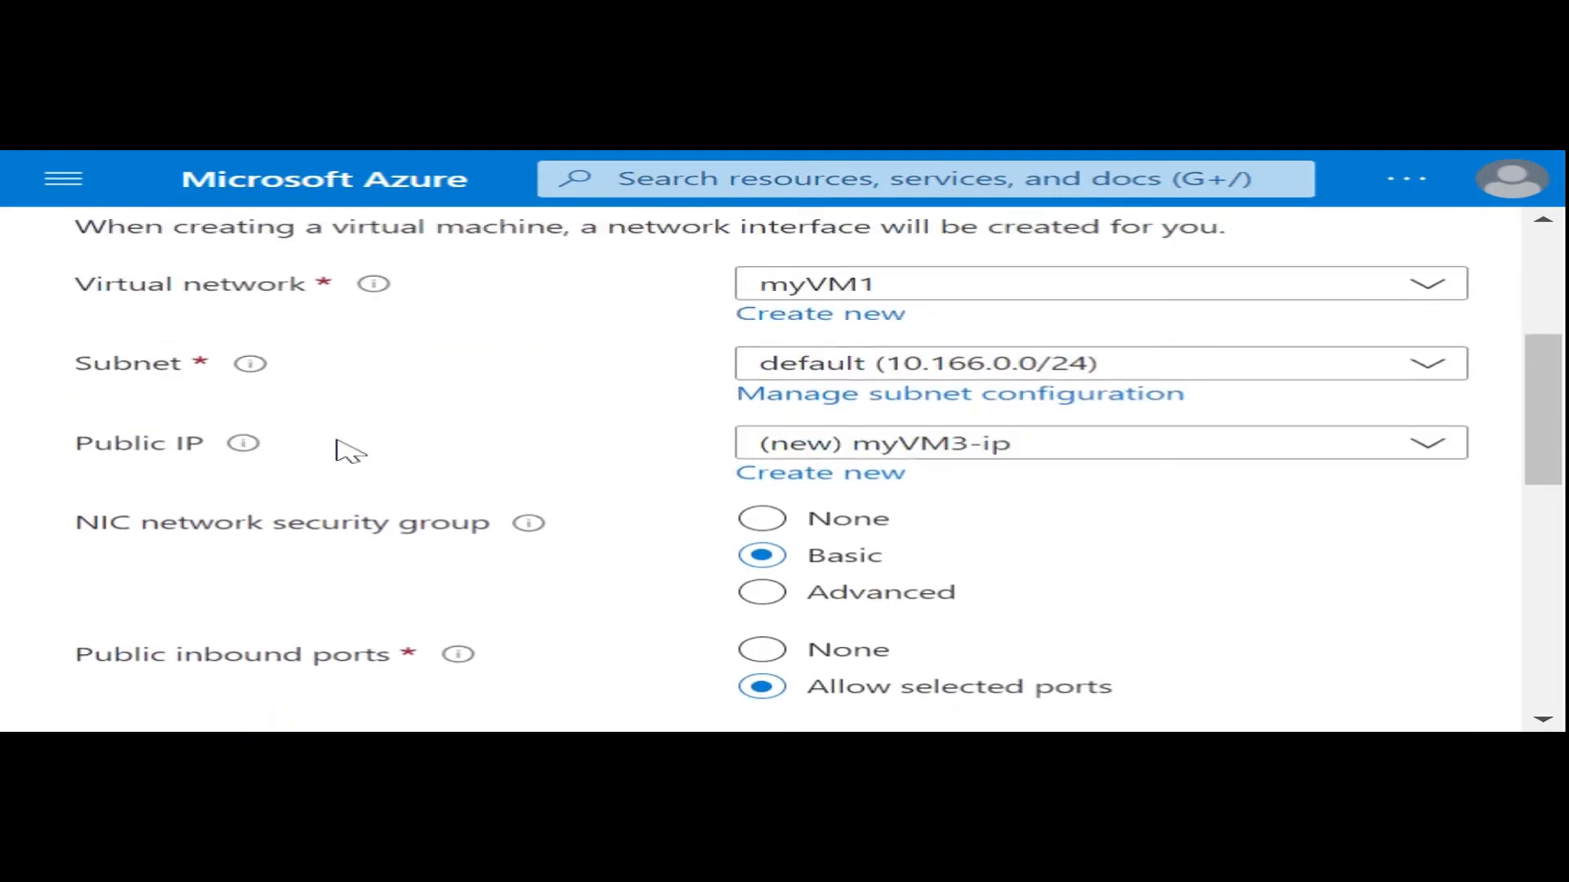
- Set the virtual machine's public IP to None and browse the available virtual networks while keeping myVM1 selected
left_click(768, 446)
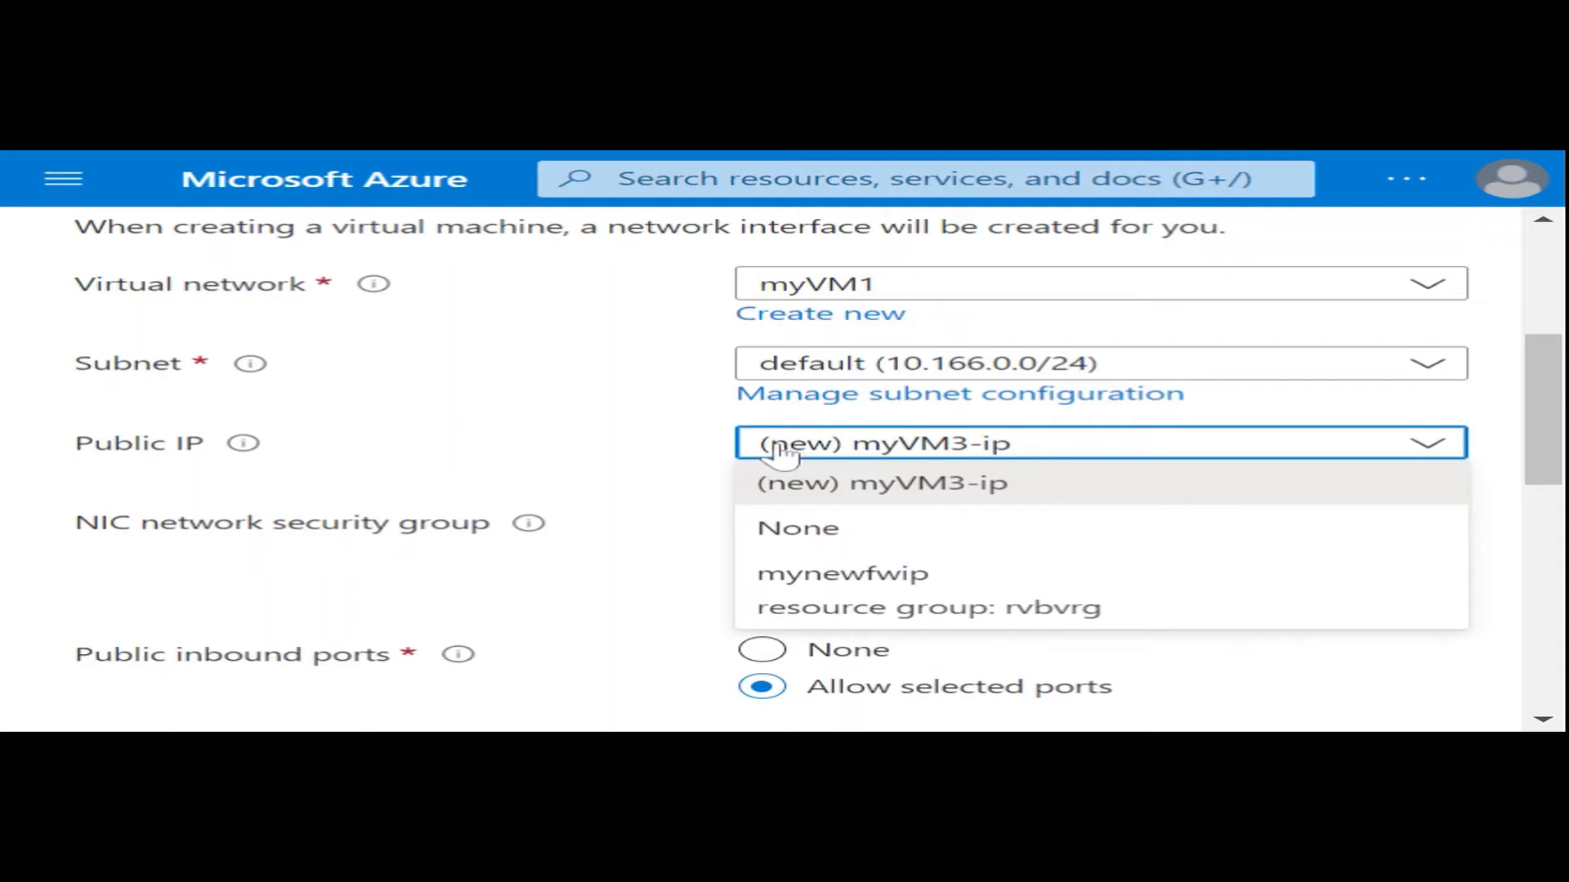
left_click(791, 539)
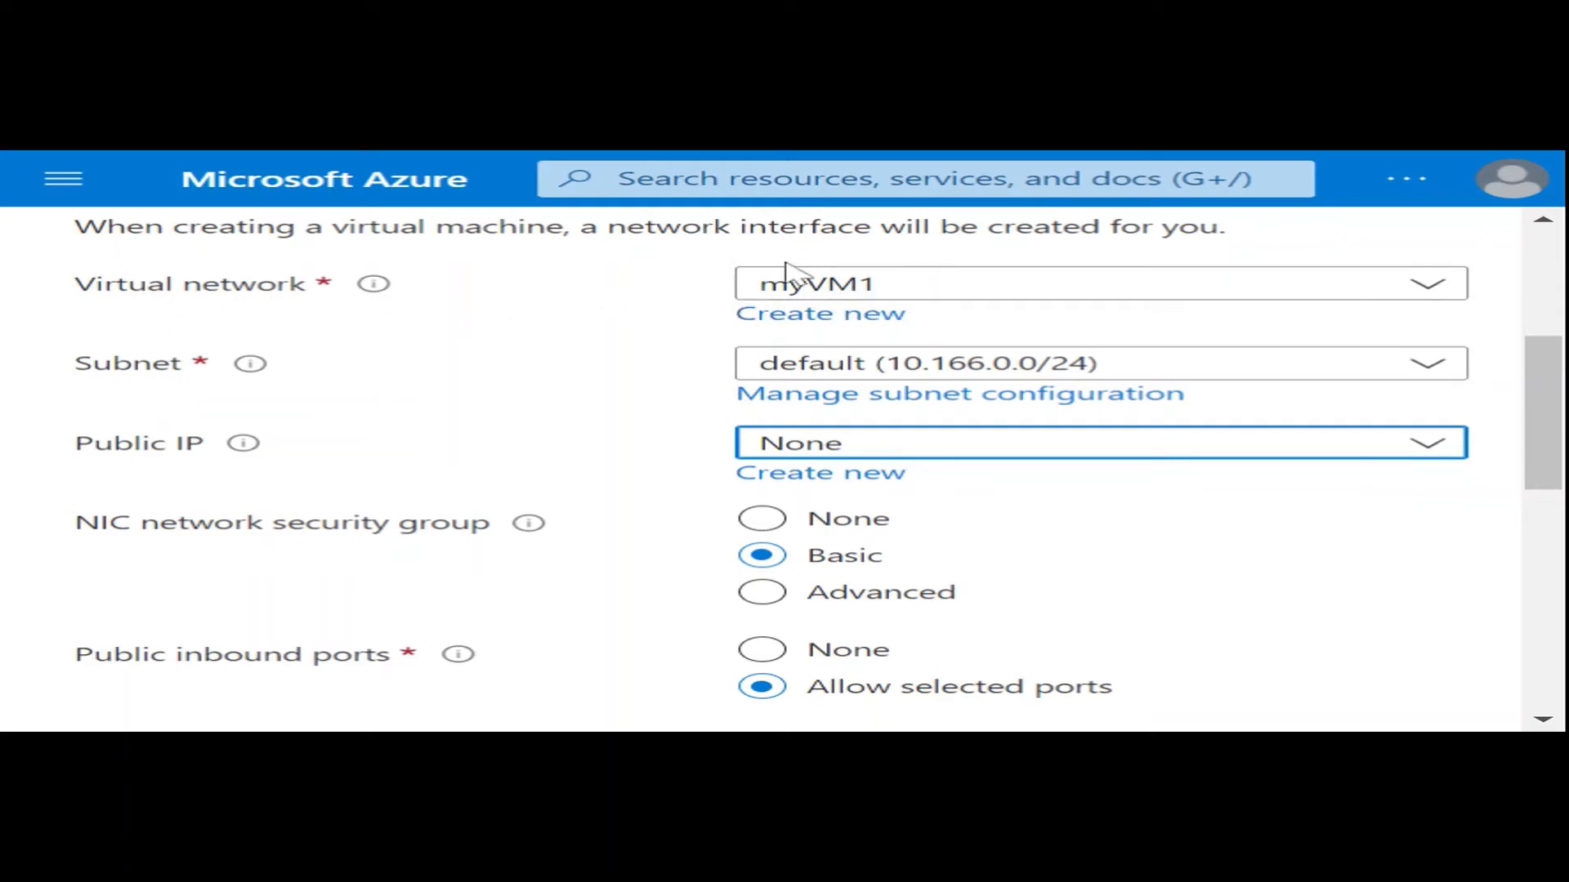
left_click(930, 295)
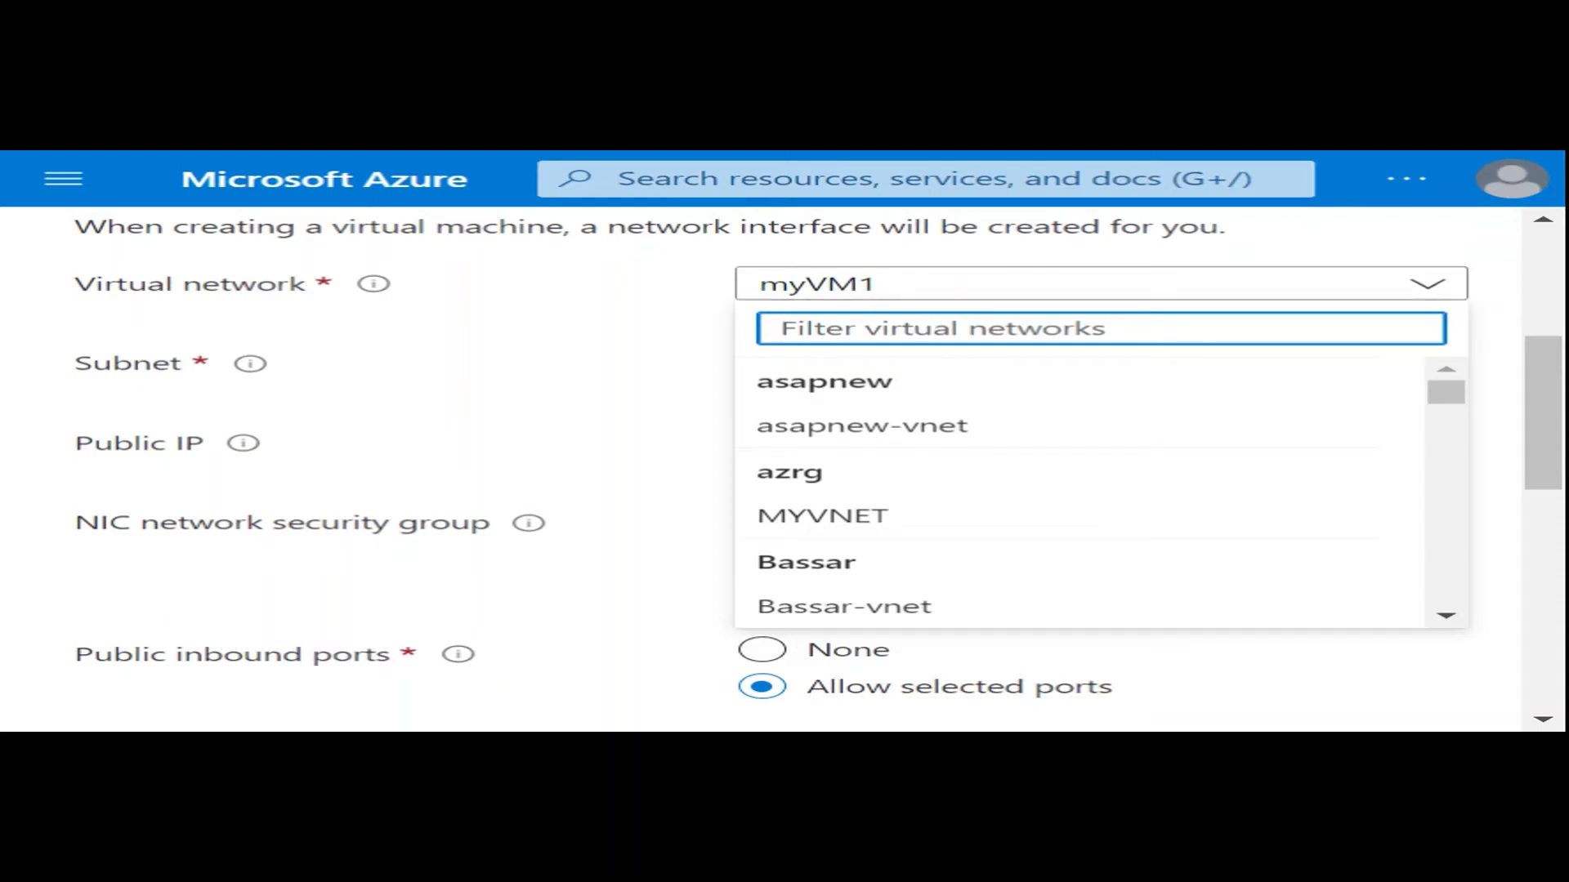
scroll(875, 525, "down", 3)
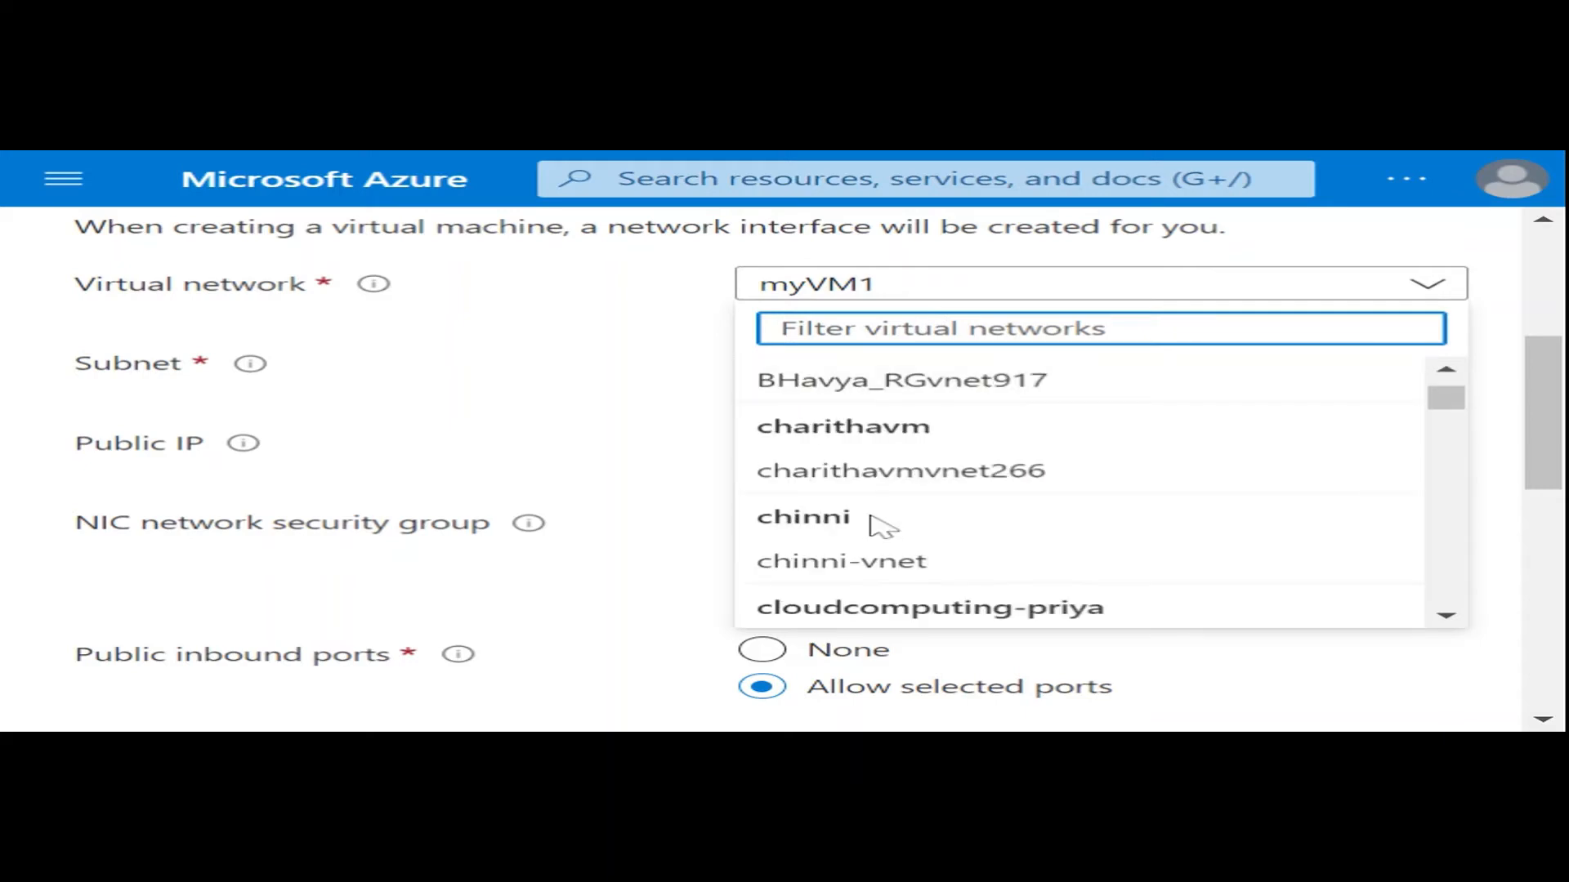
scroll(875, 525, "up", 3)
left_click(627, 333)
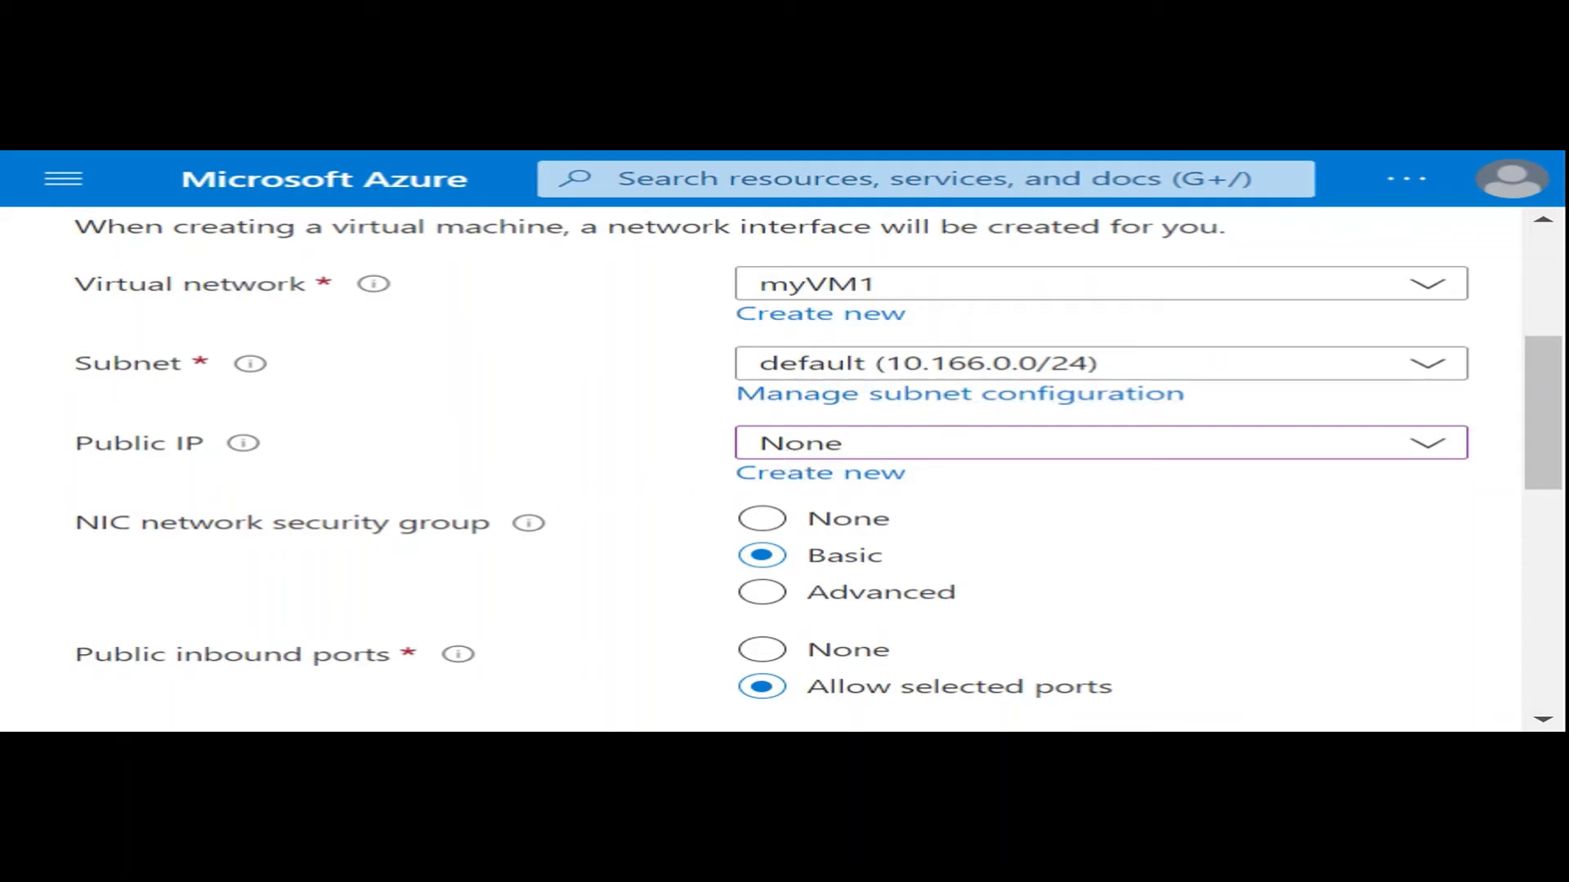
- Check the inbound port, accelerated networking and load balancing options, and submit the virtual machine configuration for review and validation
scroll(513, 481, "down", 5)
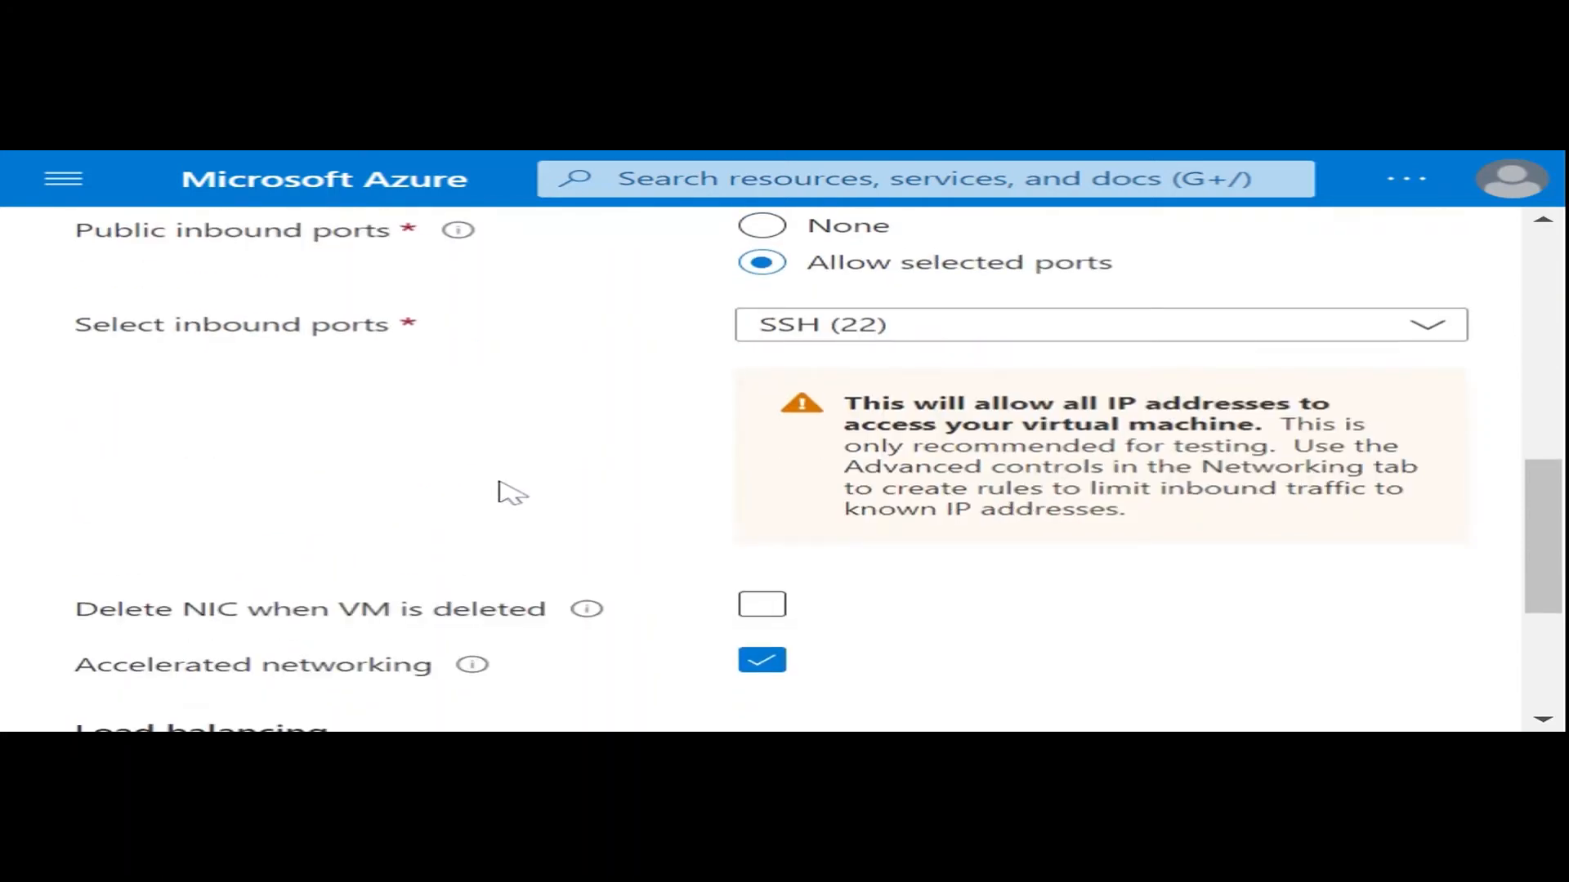
scroll(513, 494, "down", 2)
scroll(513, 493, "down", 3)
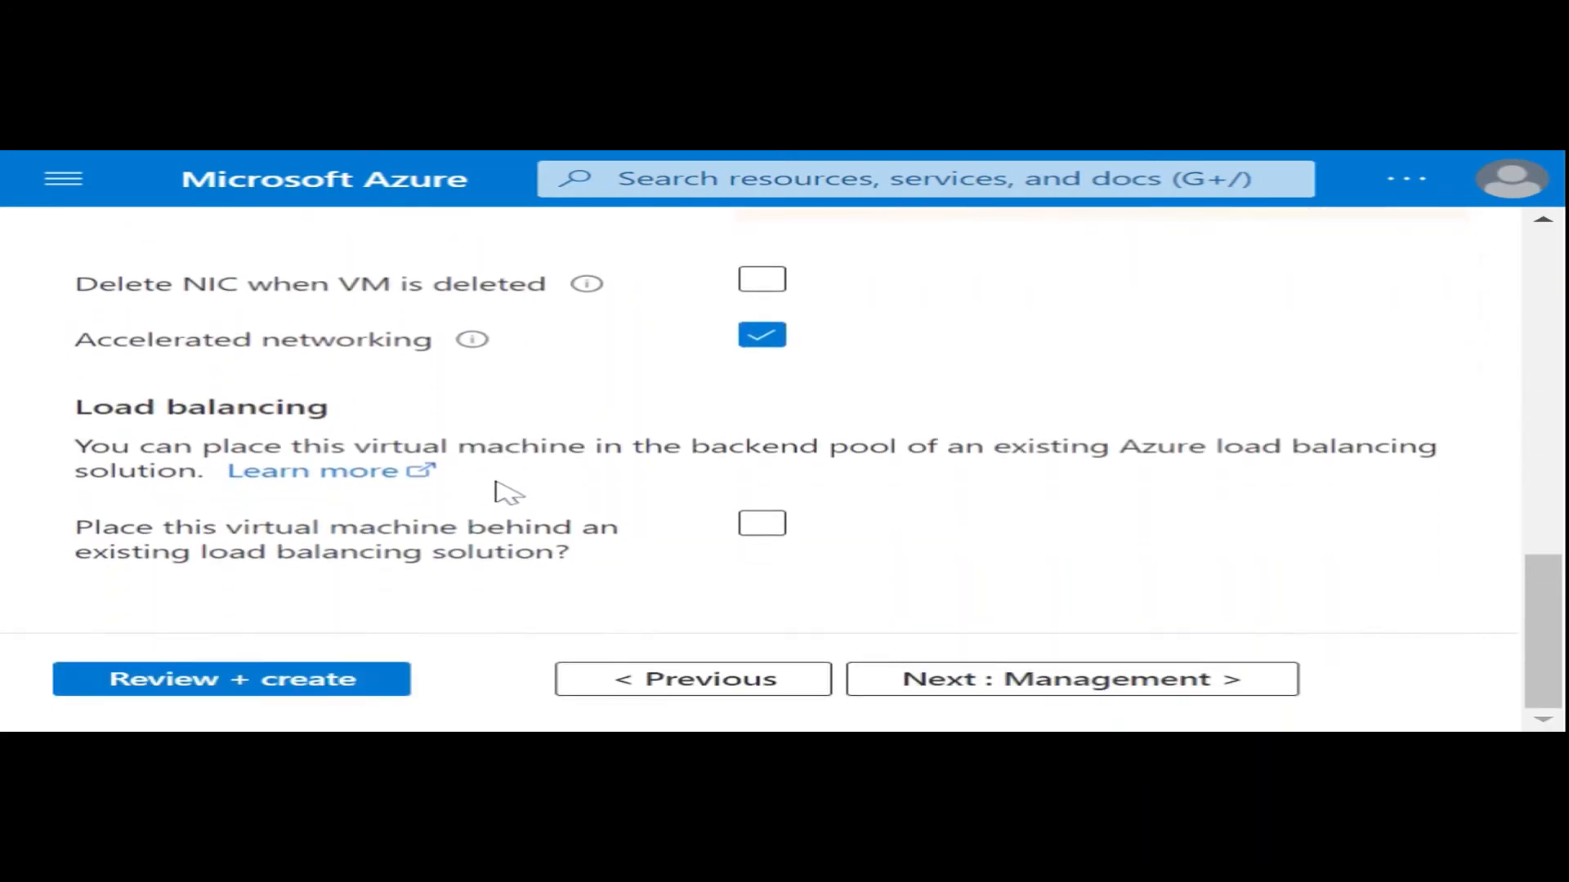
left_click(249, 686)
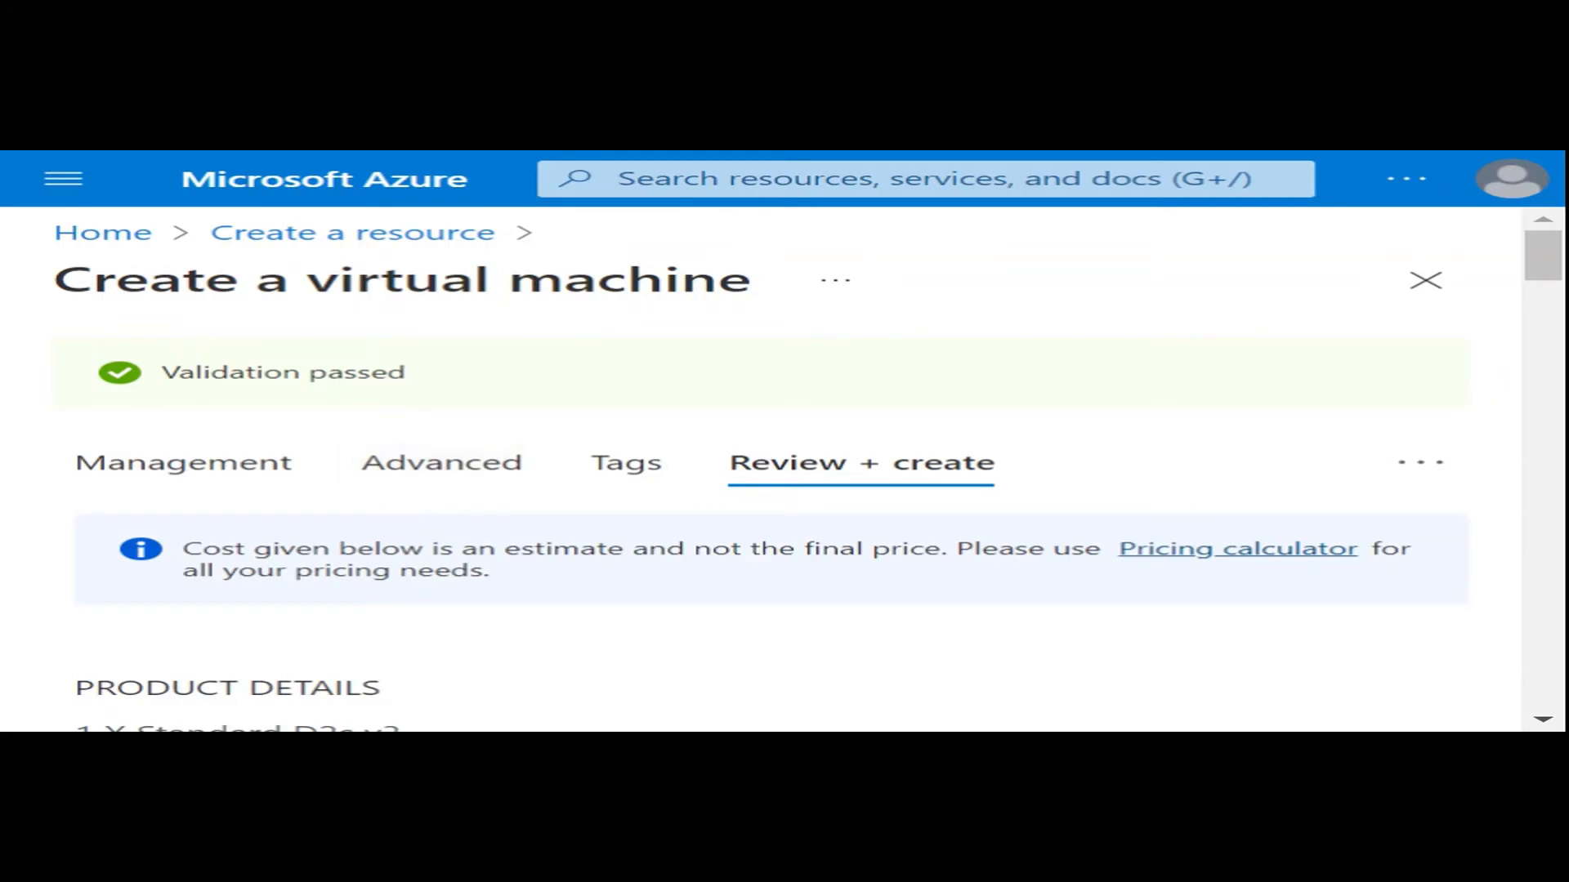
- Examine the pricing, basics, networking and advanced settings in the virtual machine's review summary
scroll(500, 445, "down", 4)
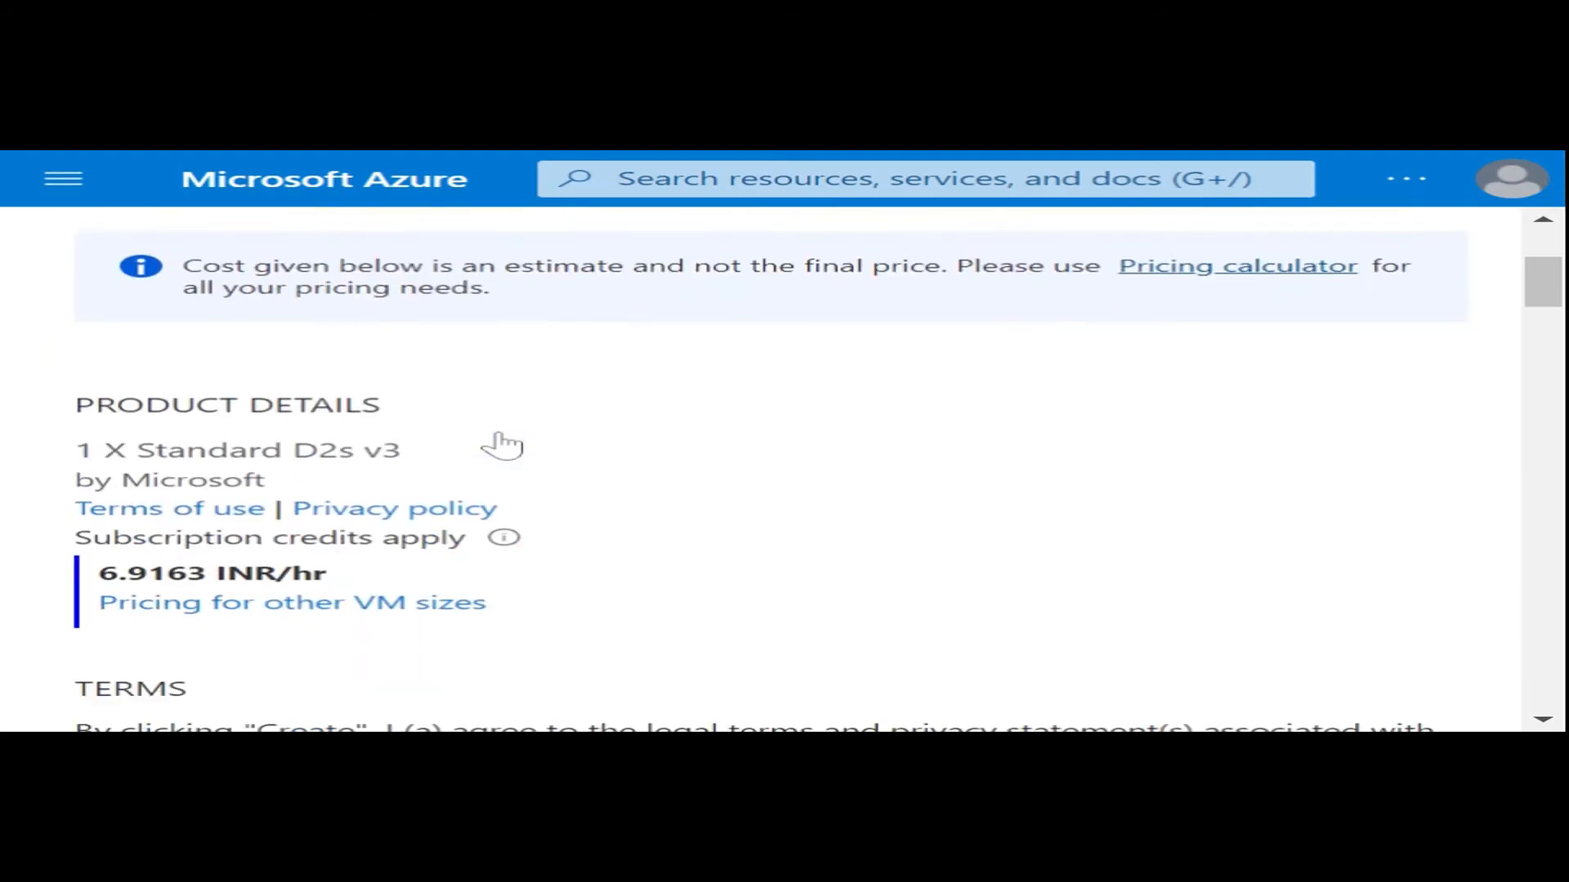
scroll(501, 446, "down", 12)
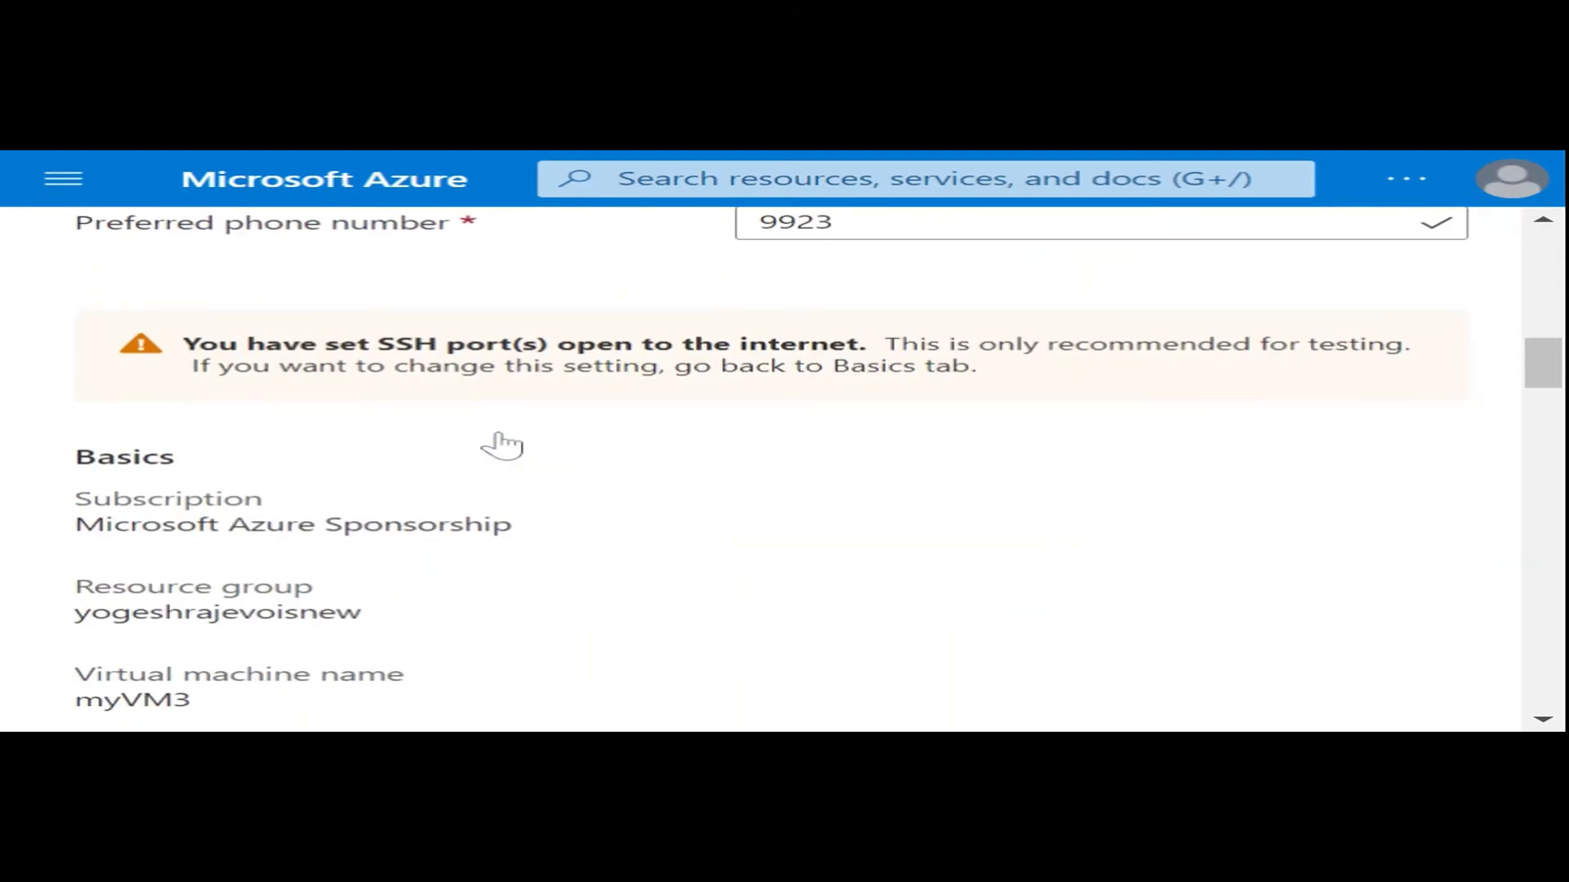
scroll(501, 446, "down", 20)
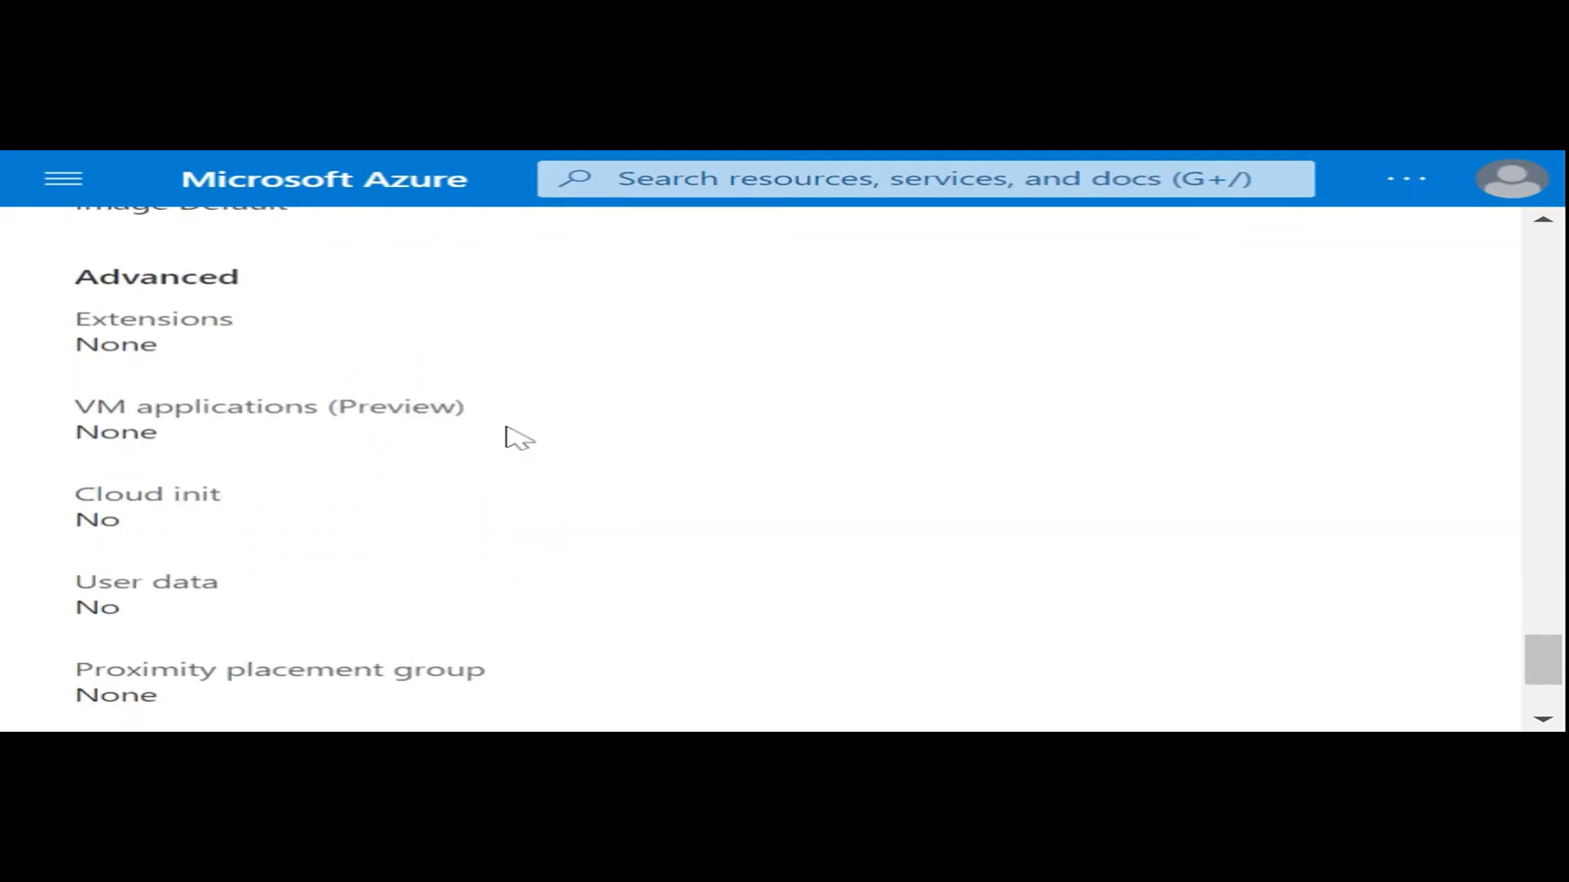
scroll(516, 439, "down", 3)
scroll(516, 439, "up", 20)
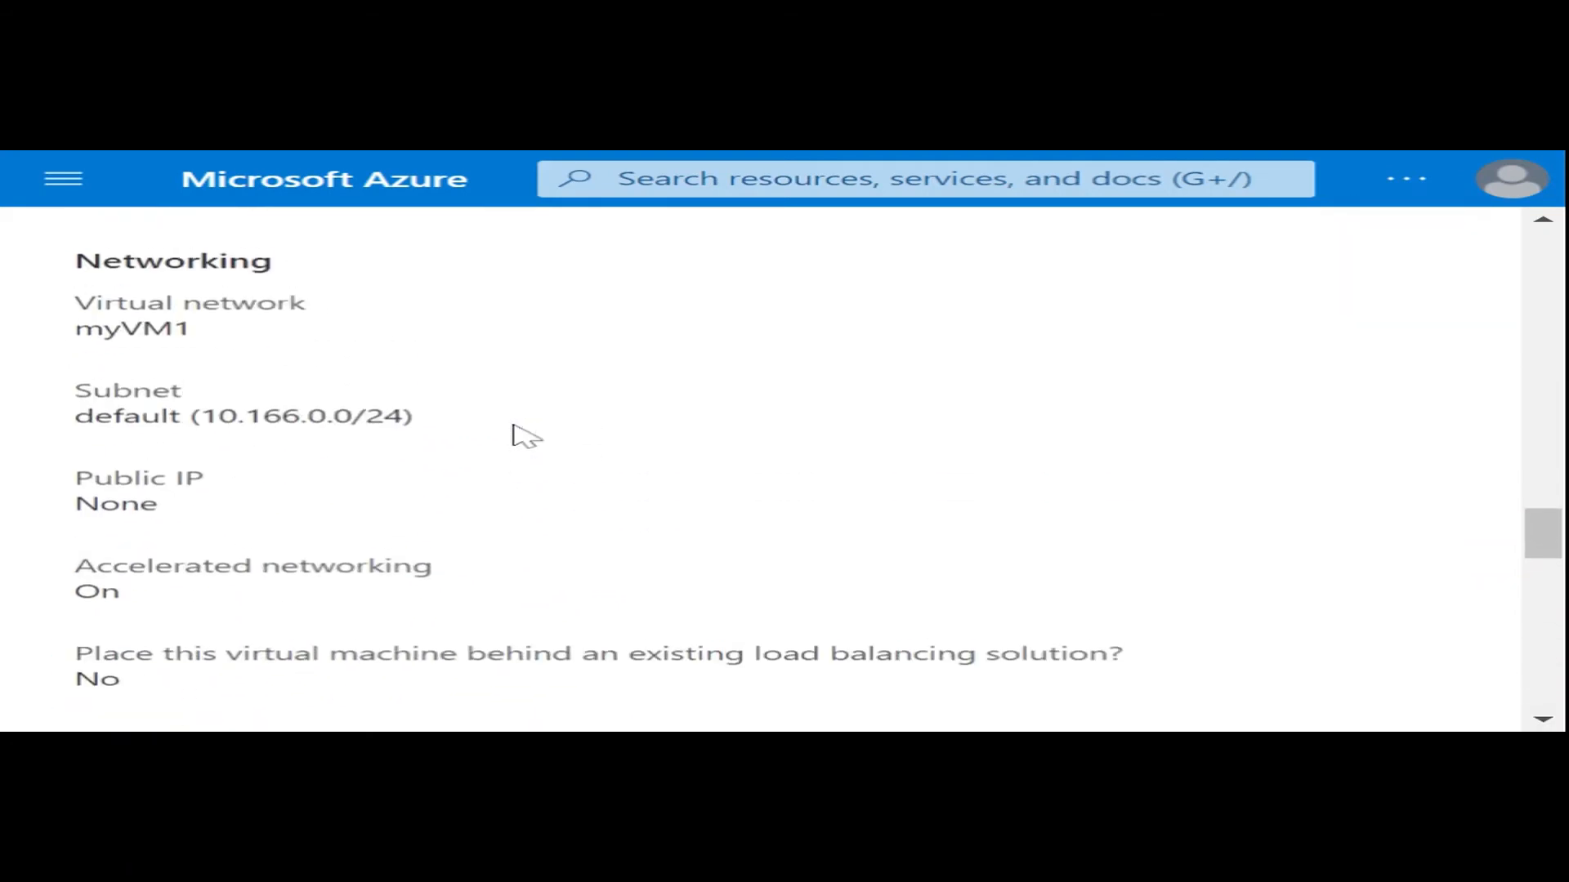
scroll(516, 437, "up", 5)
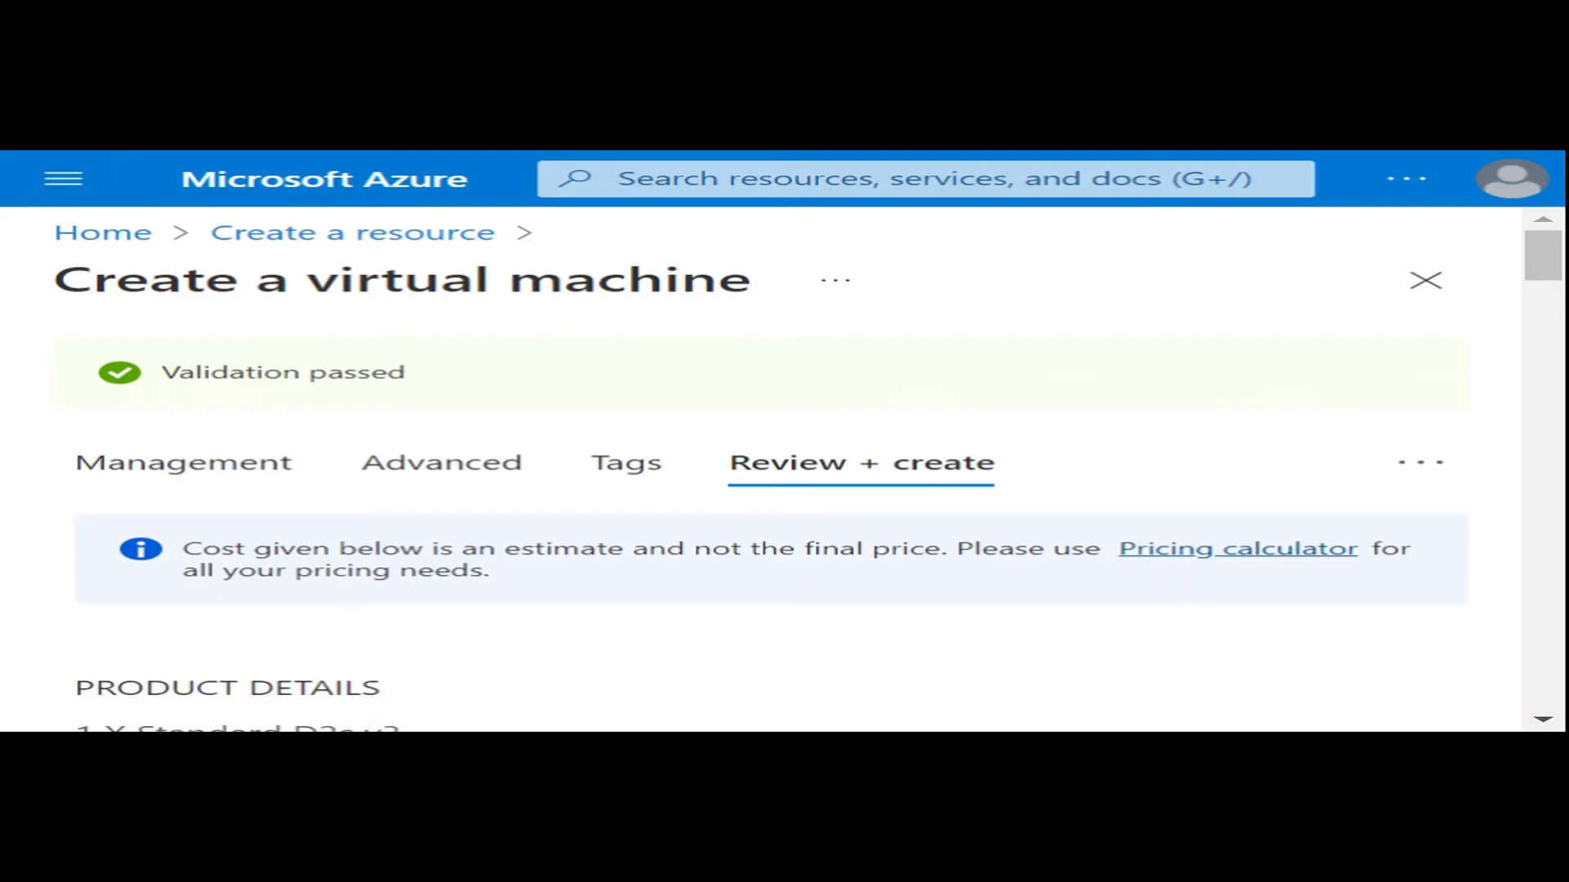
- Create the virtual machine, generating a new SSH key pair and downloading its private key
scroll(465, 425, "down", 20)
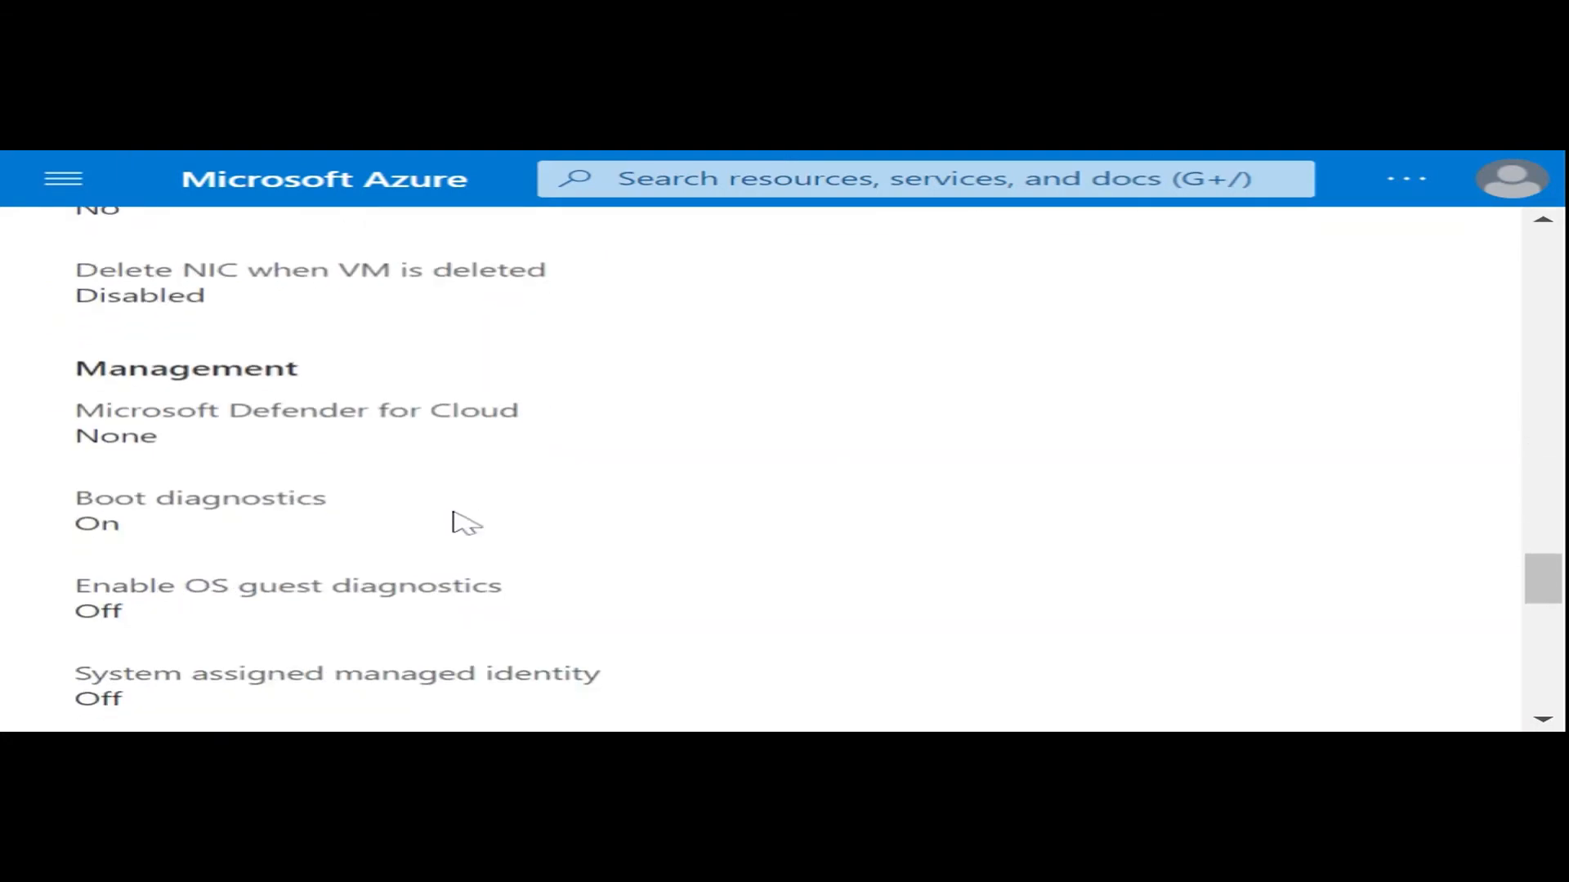
scroll(455, 514, "down", 8)
left_click(158, 655)
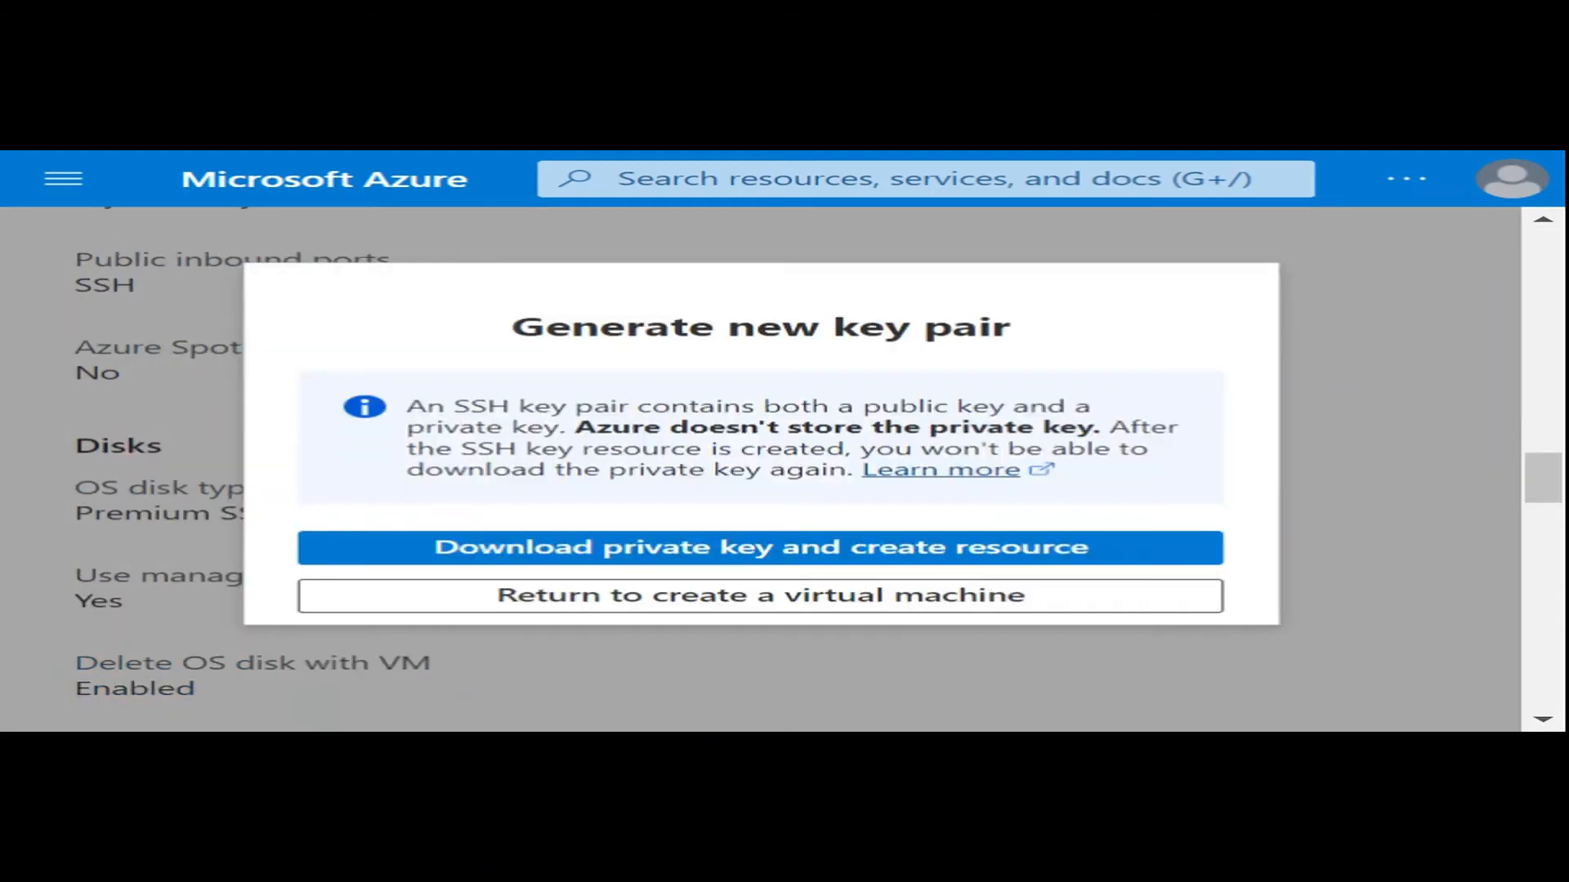
left_click(834, 547)
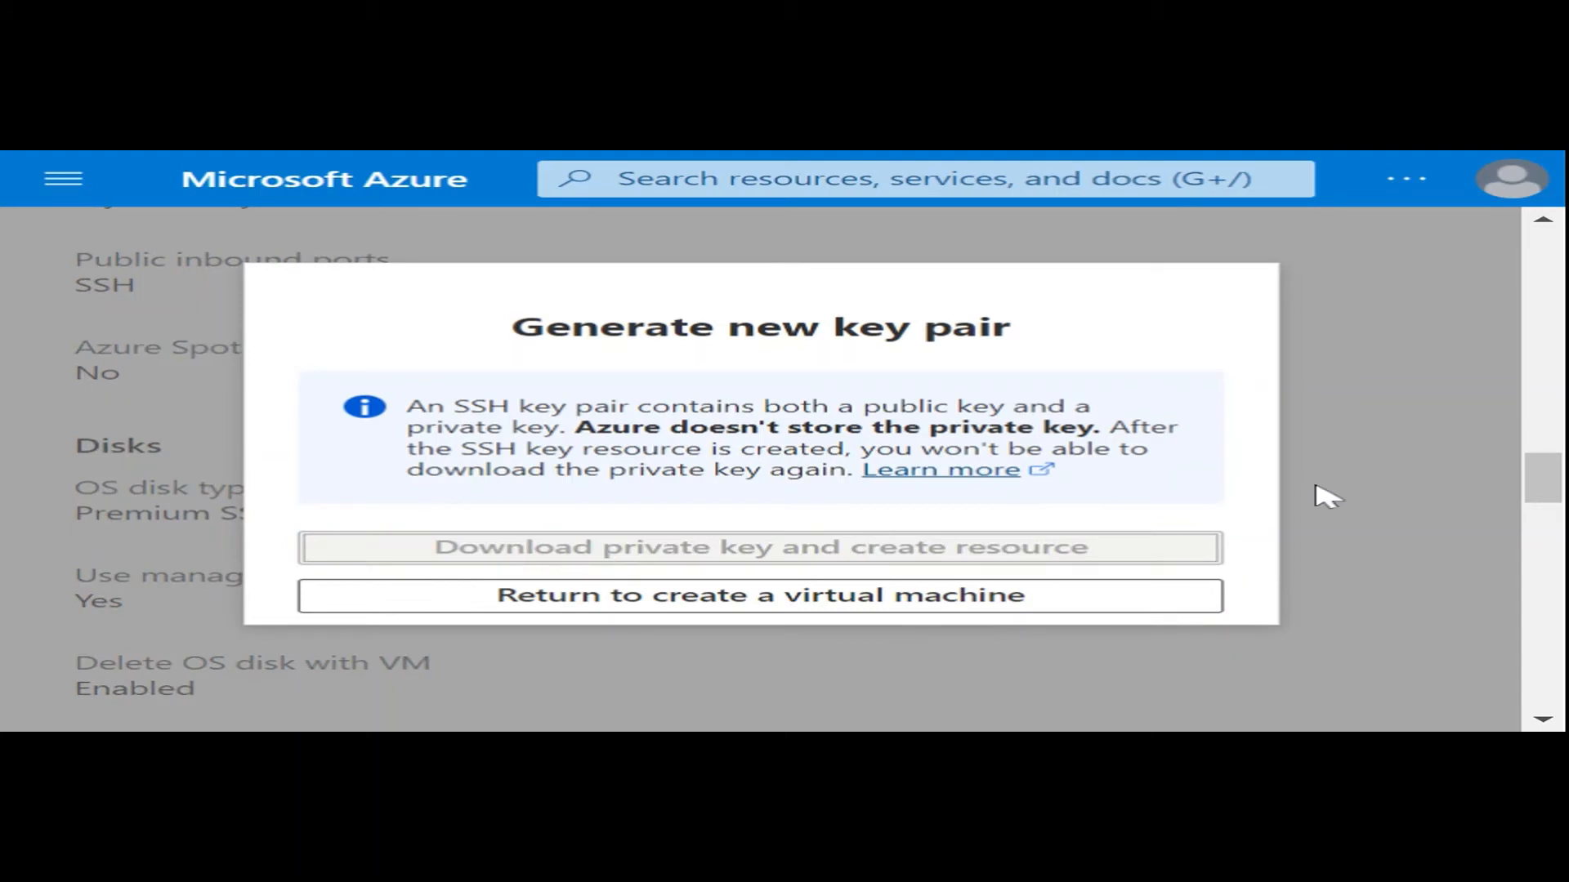